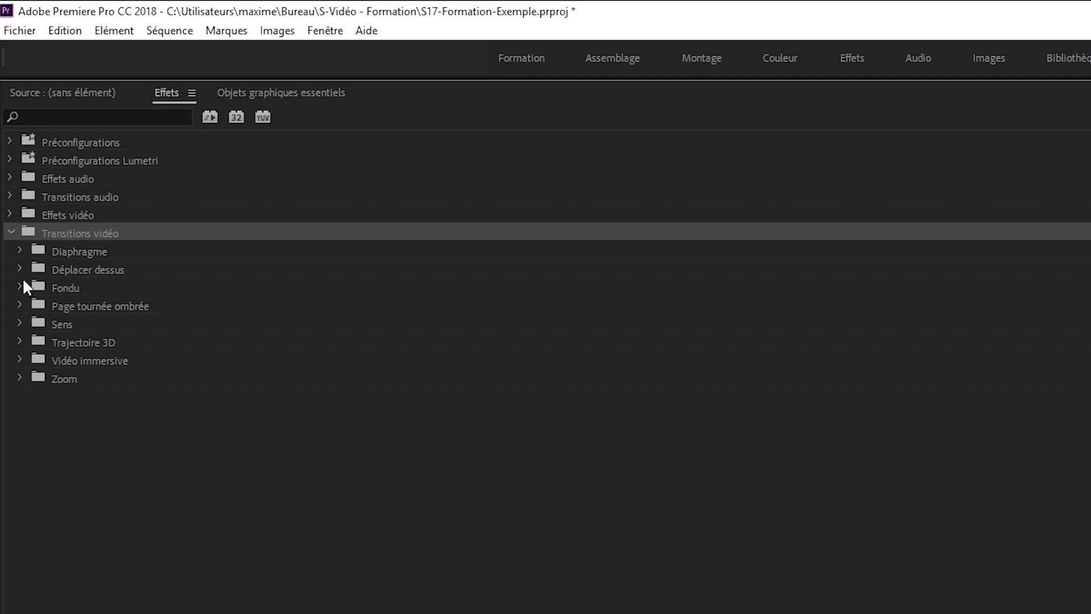
Look through the Fondu, Déplacer dessus and Diaphragme video transition folders, leaving only Fondu expanded
{"action": "left_click", "coordinate": [20, 287]}
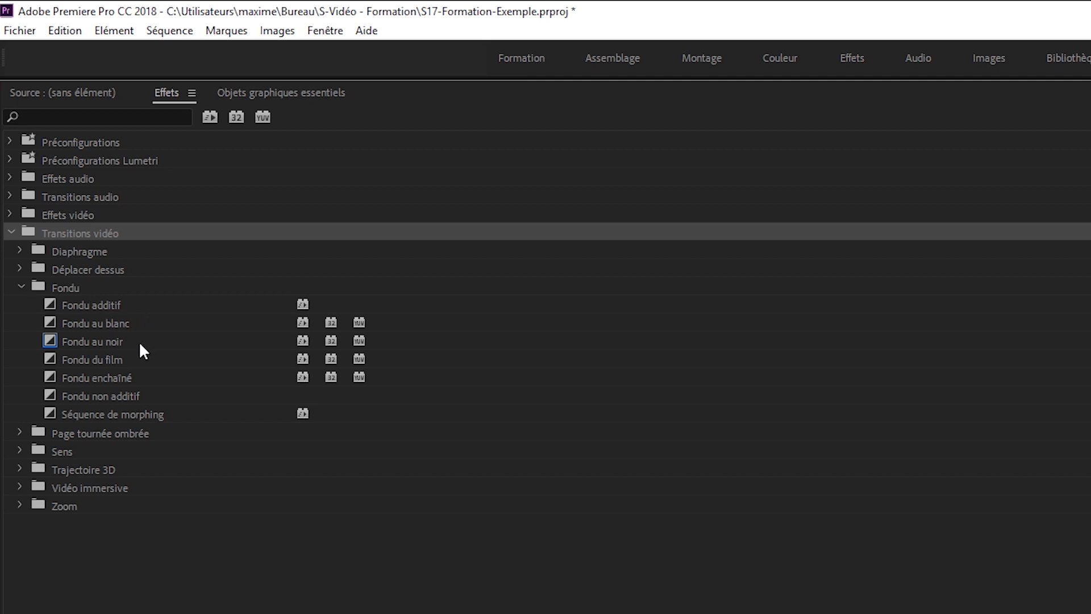
{"action": "left_click", "coordinate": [19, 270]}
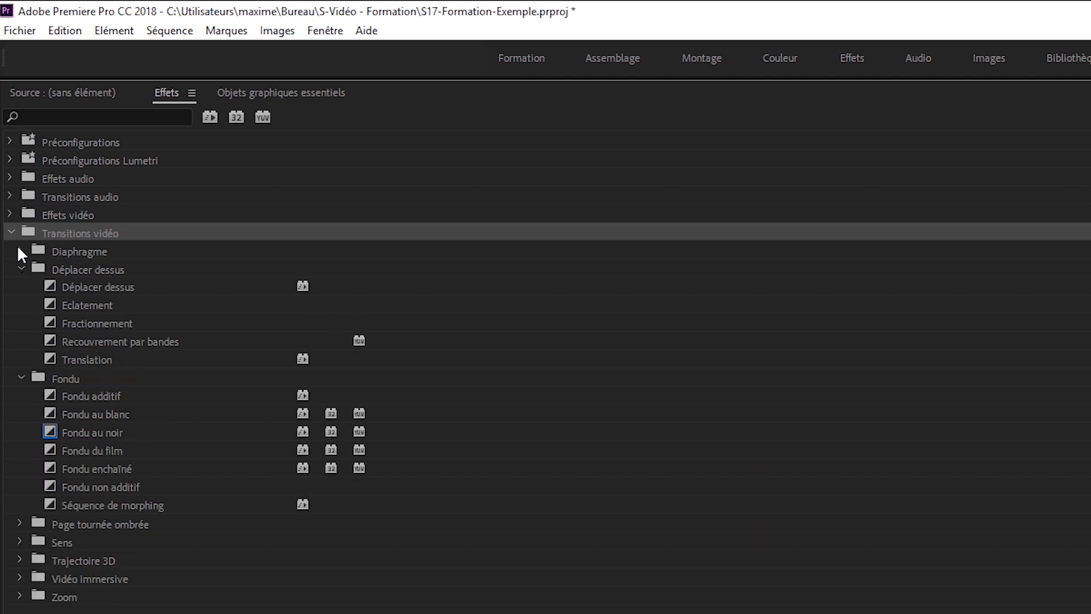
{"action": "left_click", "coordinate": [18, 250]}
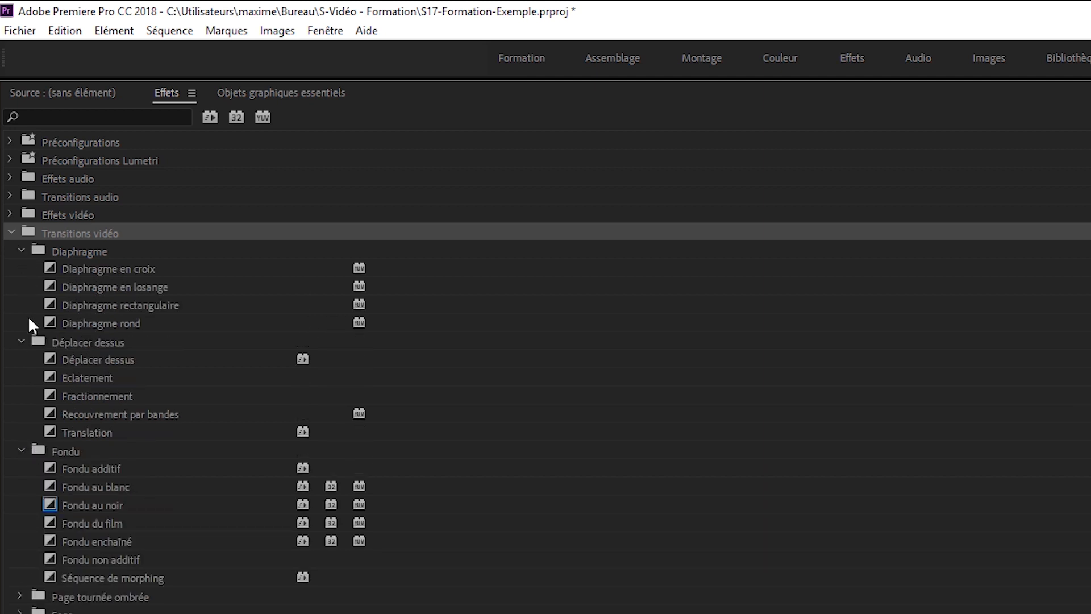
{"action": "left_click", "coordinate": [19, 254]}
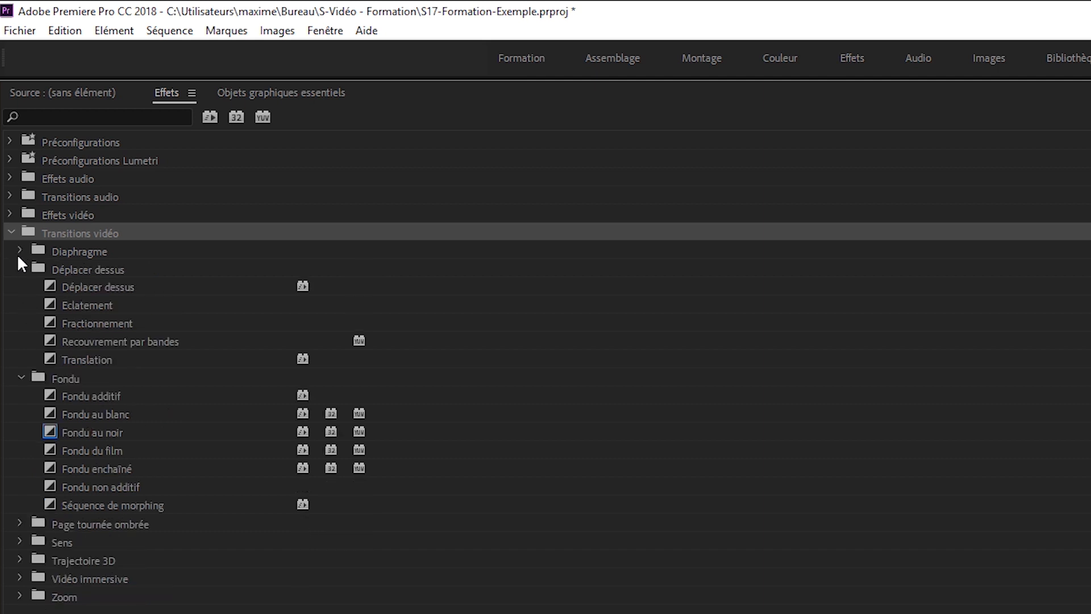
{"action": "left_click", "coordinate": [21, 270]}
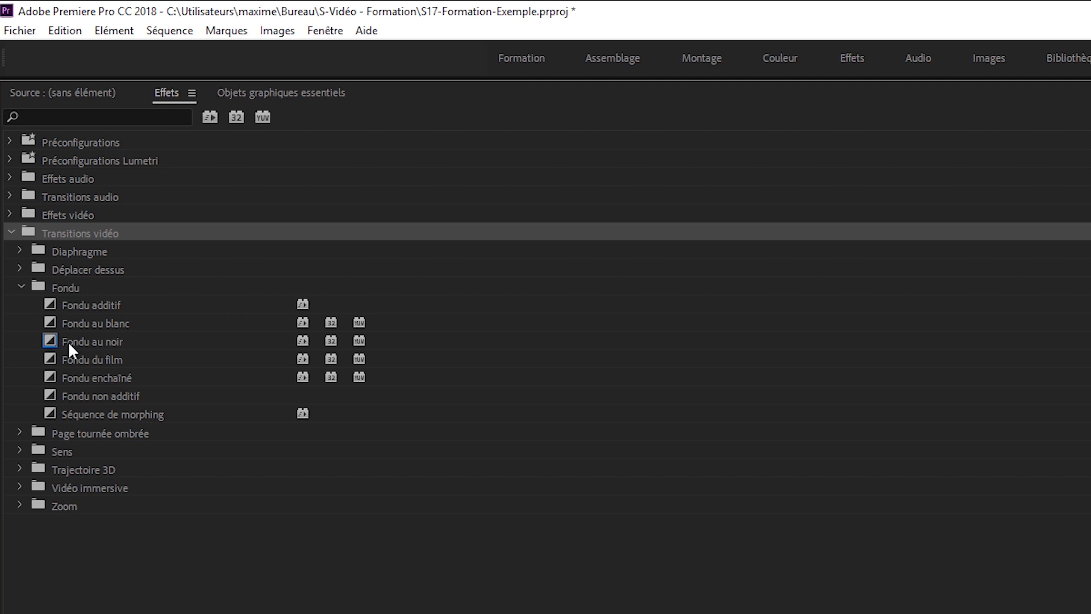
Make Fondu au blanc the default video transition and switch the default back to Fondu au noir
{"action": "left_click", "coordinate": [93, 341]}
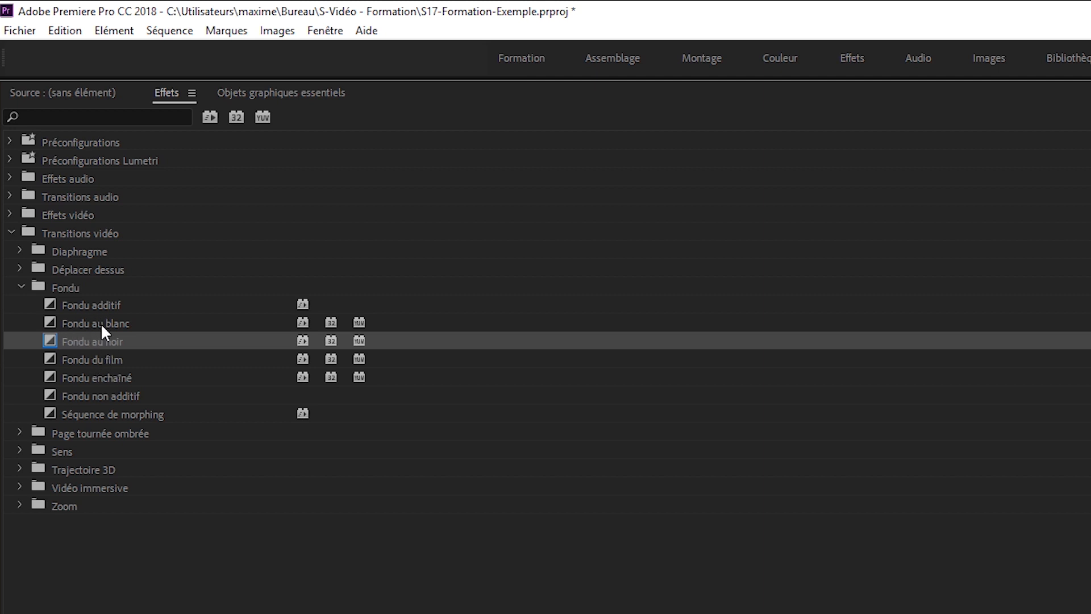
{"action": "right_click", "coordinate": [101, 321]}
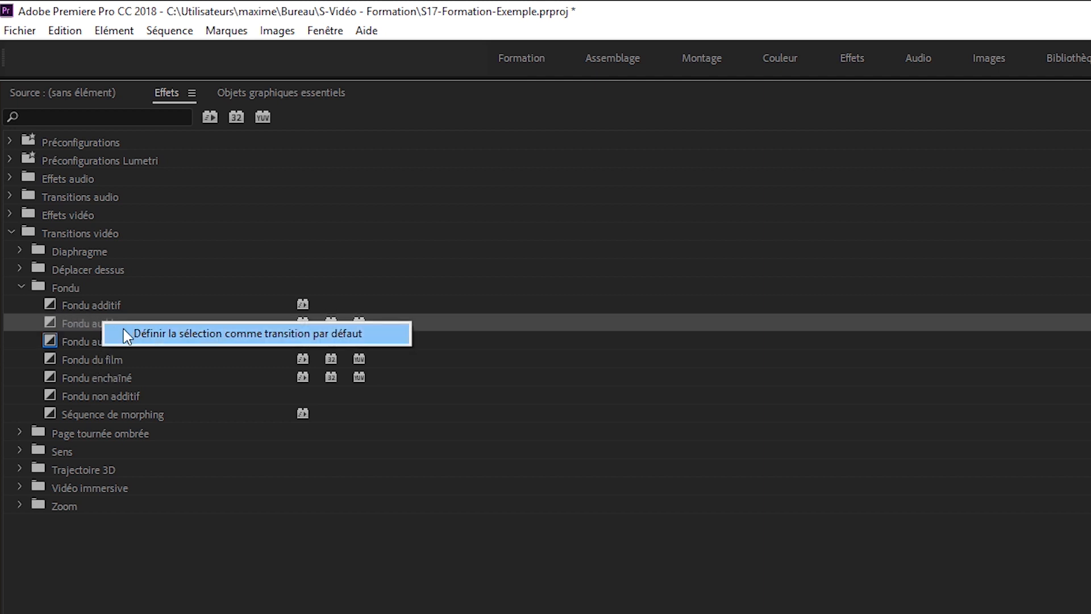
{"action": "left_click", "coordinate": [126, 334]}
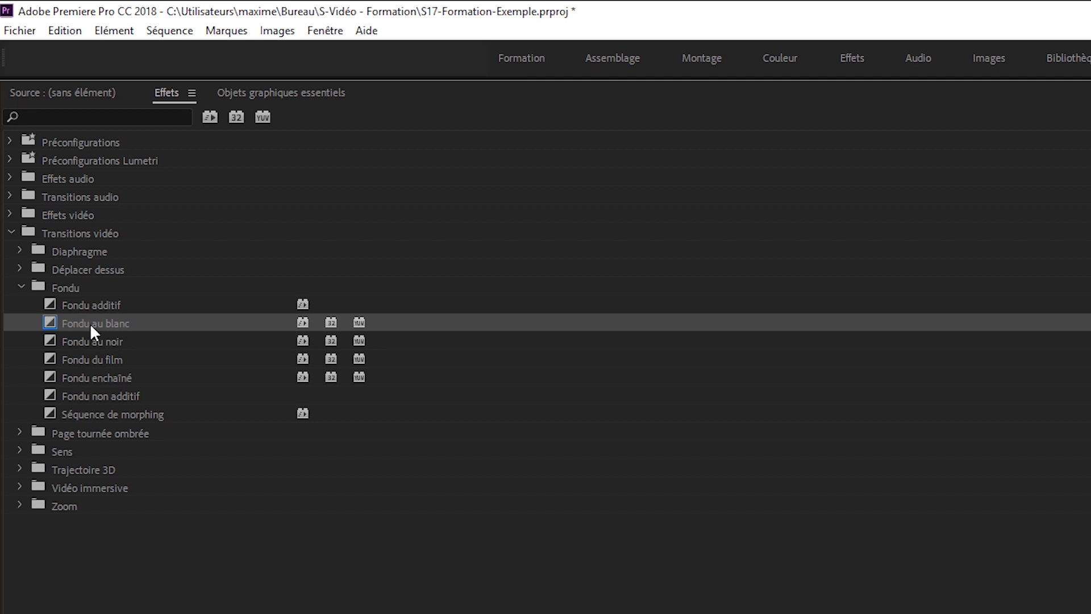
{"action": "right_click", "coordinate": [97, 336]}
{"action": "left_click", "coordinate": [125, 347]}
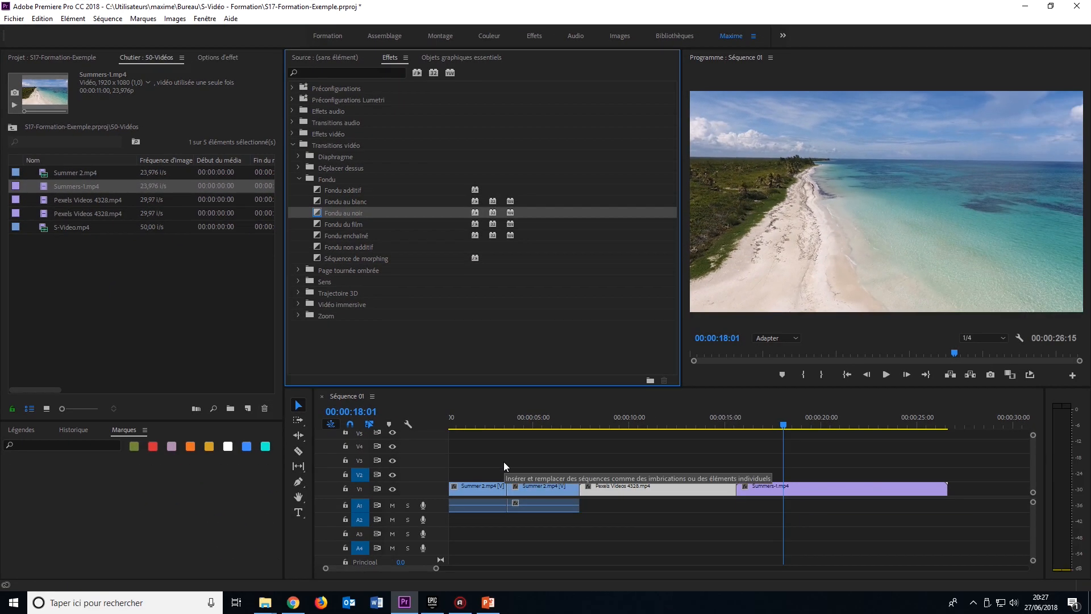
Place the playhead on the cut between the two Summer 2.mp4 clips at 00:00:03:16
{"action": "left_click_drag", "start_coordinate": [718, 424], "coordinate": [595, 439]}
{"action": "left_click", "coordinate": [555, 489]}
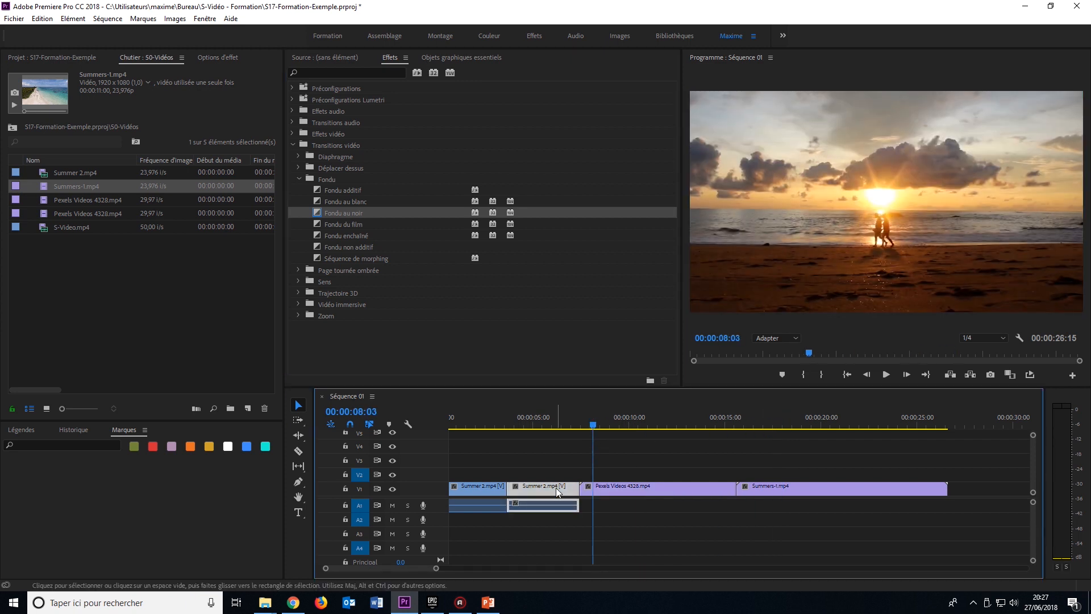
{"action": "left_click_drag", "start_coordinate": [591, 428], "coordinate": [509, 443]}
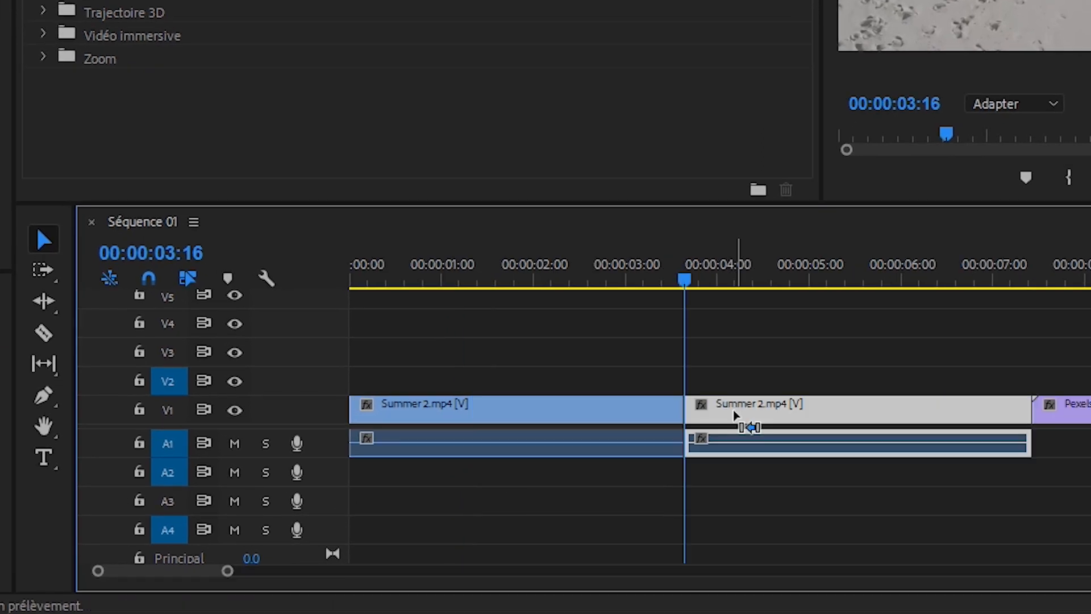
Apply the default Fondu au noir video transition and Fondu exponentiel audio transition one by one to the first Summer 2.mp4 clip
{"action": "left_click", "coordinate": [584, 419]}
{"action": "key", "text": "ctrl+d"}
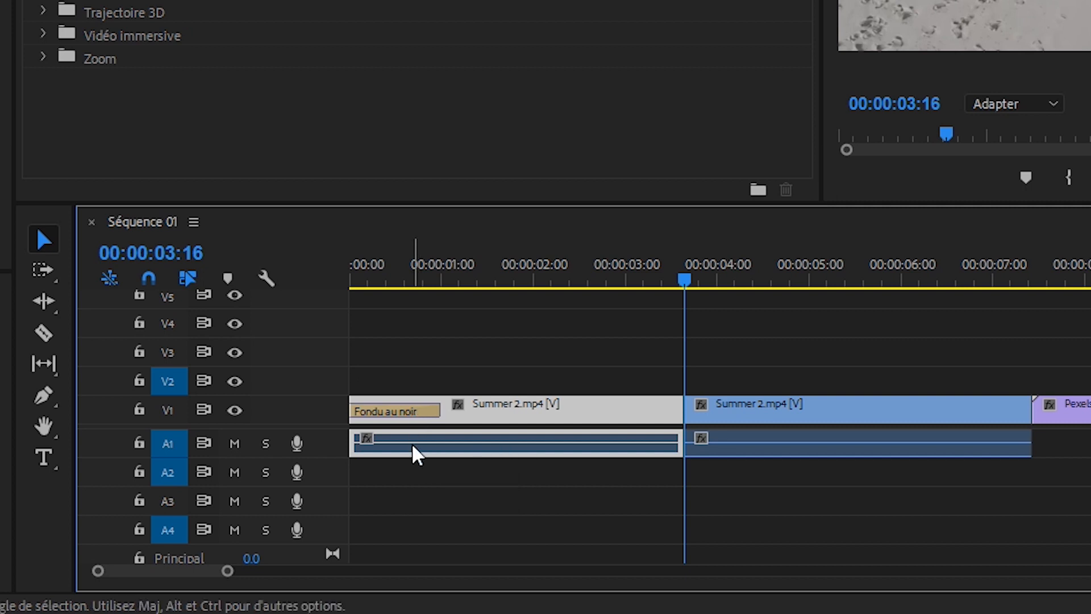
{"action": "key", "text": "ctrl+shift+d"}
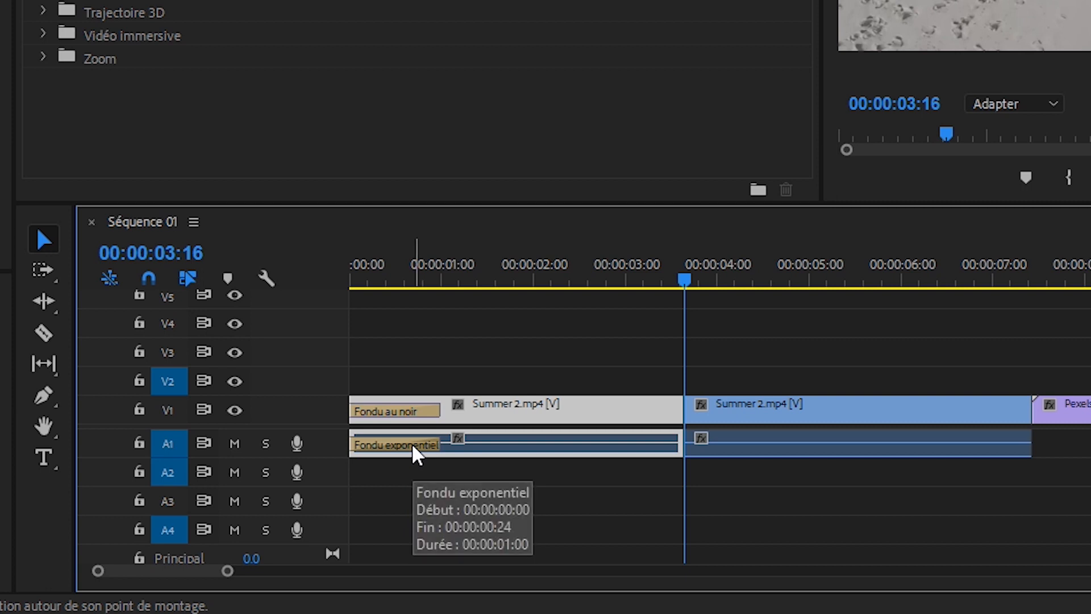
Delete the Fondu au noir and Fondu exponentiel transitions from the start of the first Summer 2.mp4 clip
{"action": "left_click", "coordinate": [418, 420]}
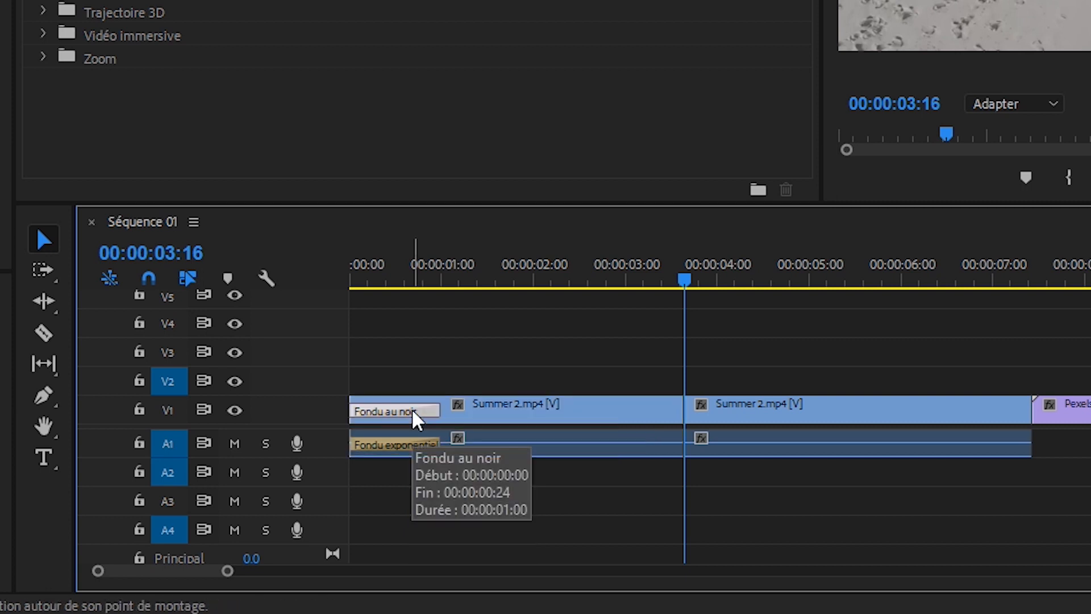
{"action": "key", "text": "Delete"}
{"action": "left_click", "coordinate": [407, 445]}
{"action": "key", "text": "Delete"}
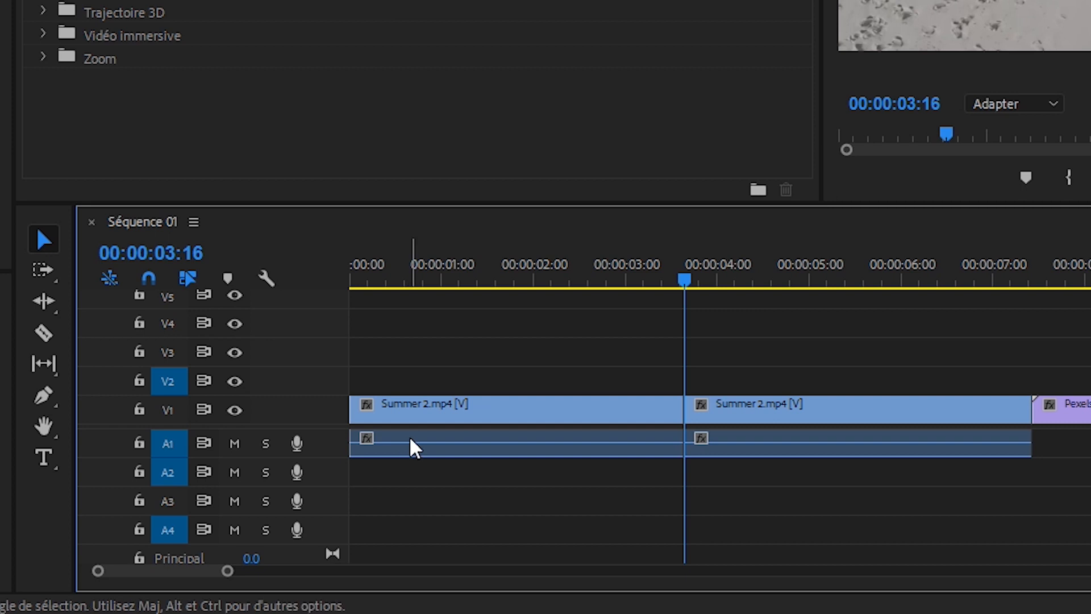
Apply the default video and audio transitions together to the first Summer 2.mp4 clip
{"action": "left_click", "coordinate": [422, 409]}
{"action": "key", "text": "shift+d"}
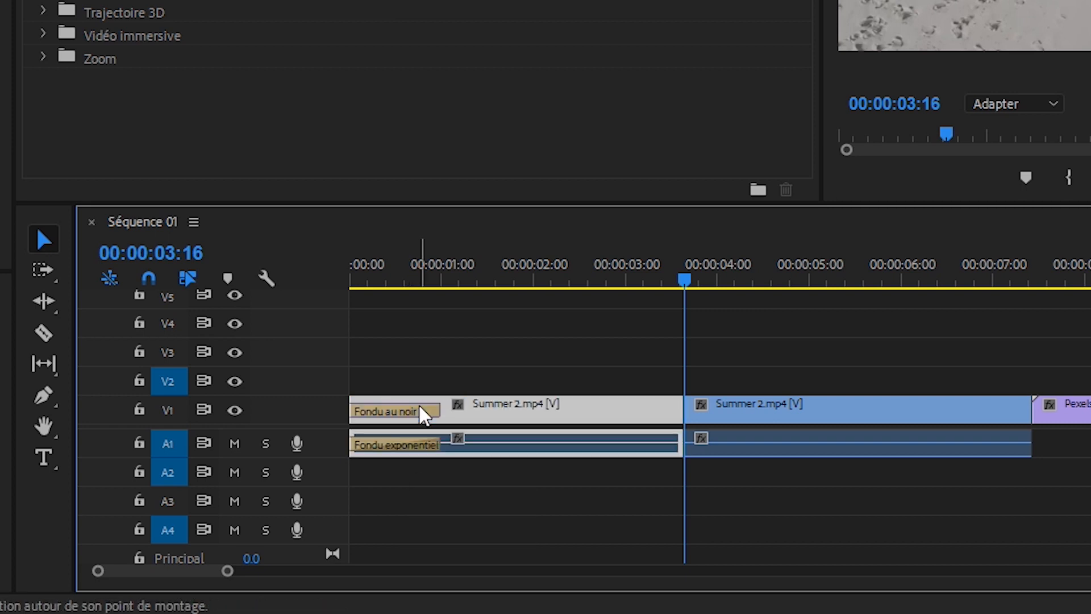
Search the keyboard shortcut list for "transi" to examine the transition commands
{"action": "left_click", "coordinate": [42, 19]}
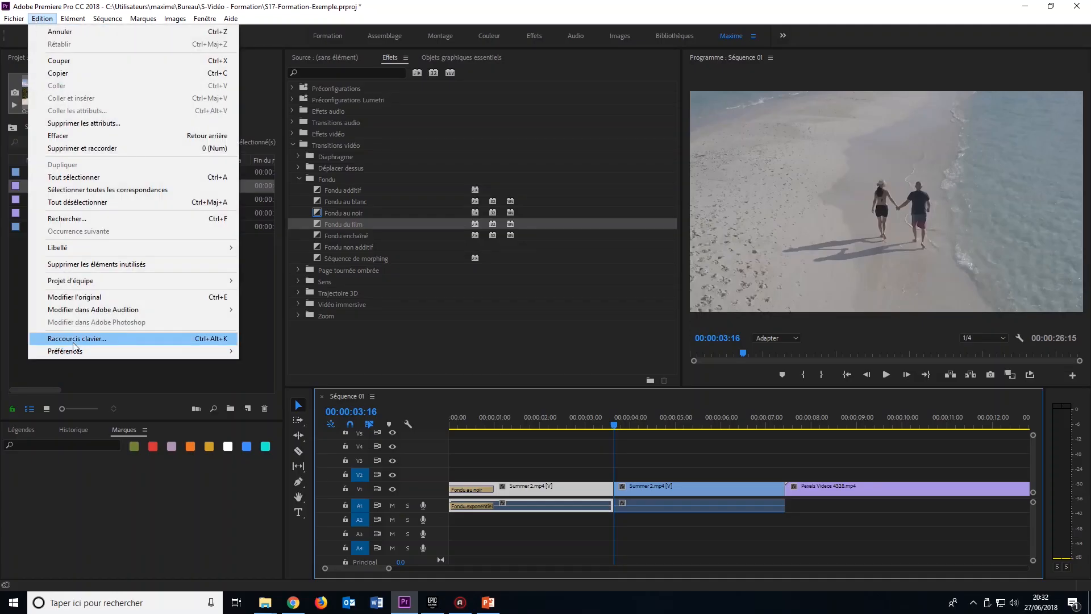
{"action": "left_click", "coordinate": [78, 338]}
{"action": "left_click", "coordinate": [188, 362]}
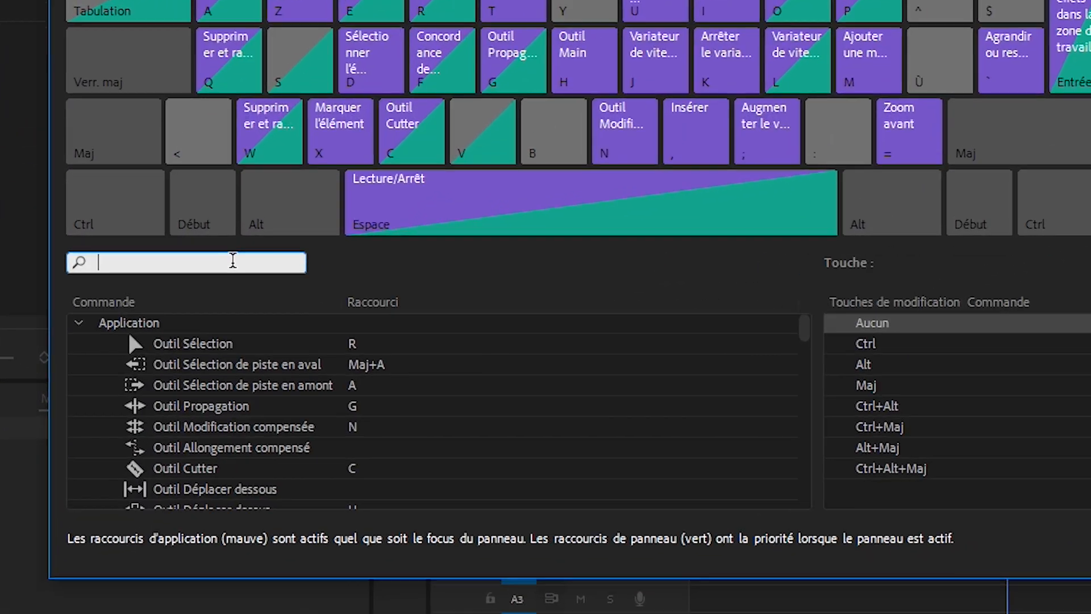
{"action": "type", "text": "transi"}
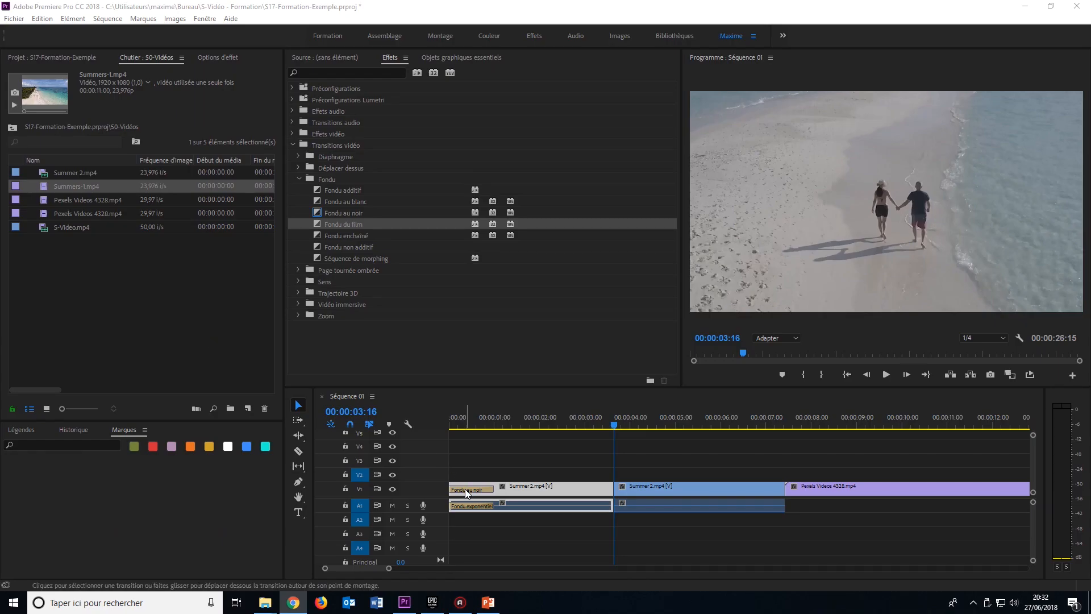
Check the default video transition duration in the Montage preferences and close them with OK
{"action": "left_click", "coordinate": [41, 18]}
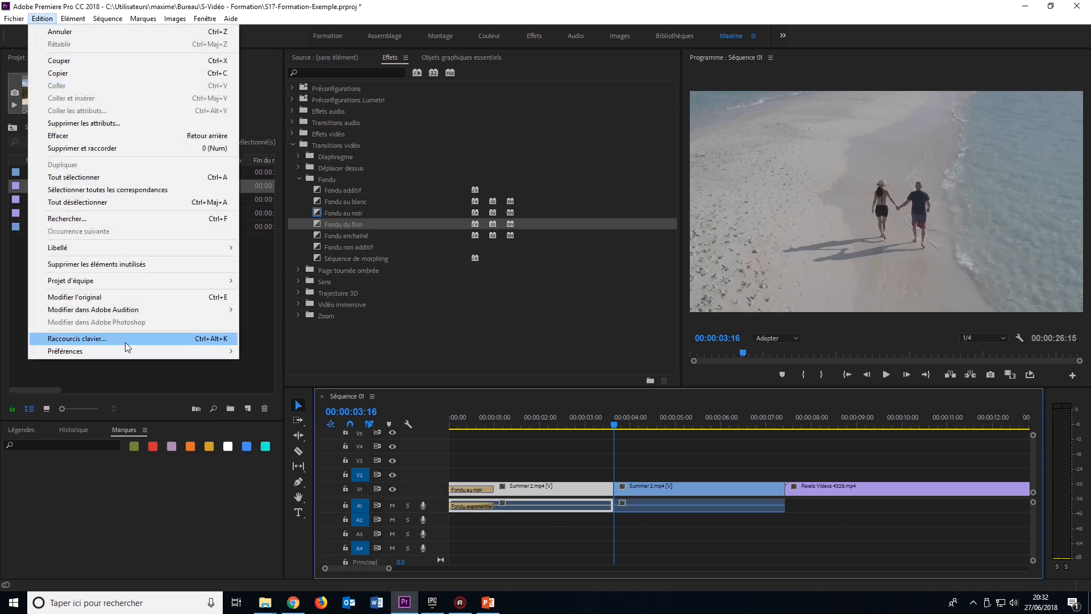
{"action": "mouse_move", "coordinate": [151, 316]}
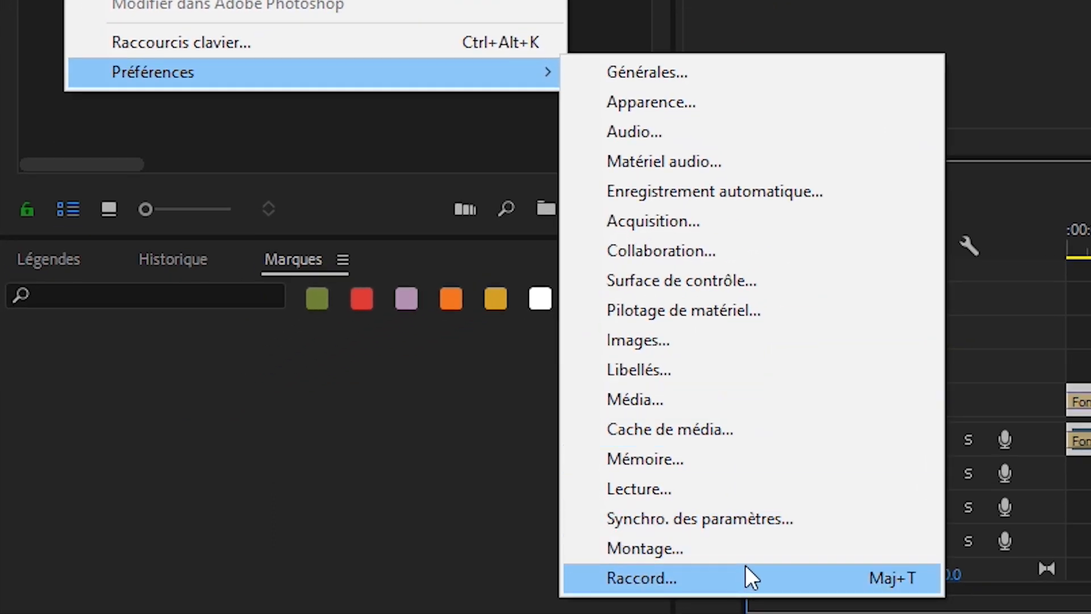
{"action": "left_click", "coordinate": [377, 554]}
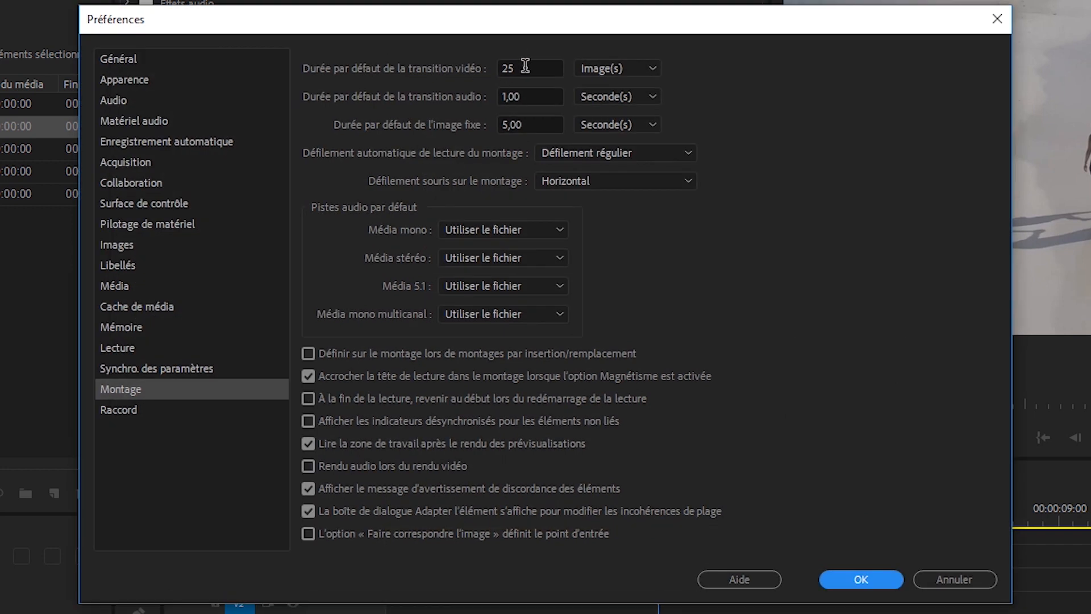
{"action": "double_click", "coordinate": [525, 66]}
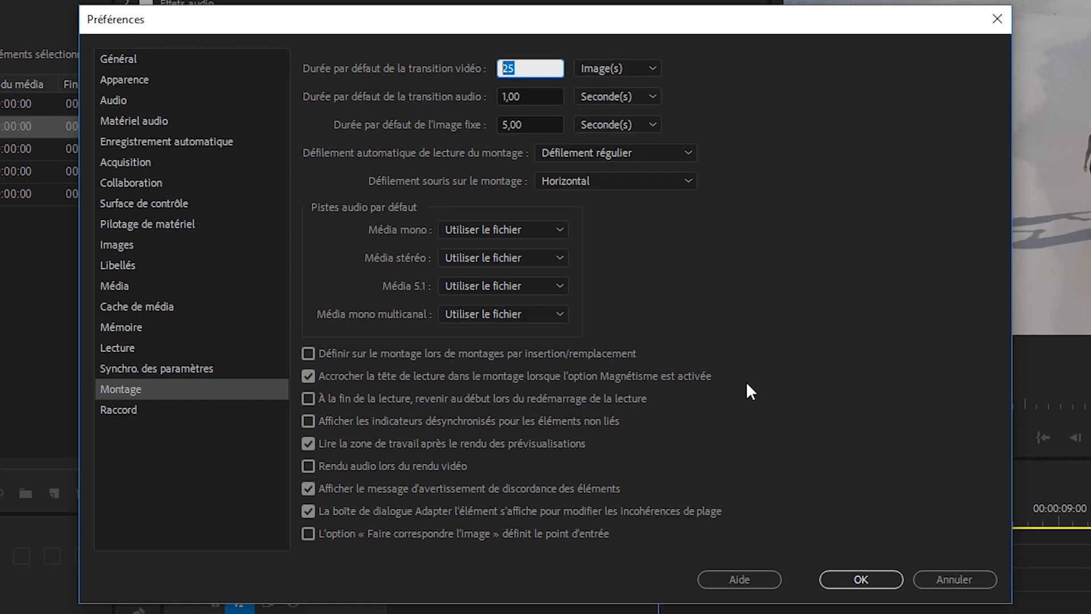
{"action": "left_click", "coordinate": [881, 582]}
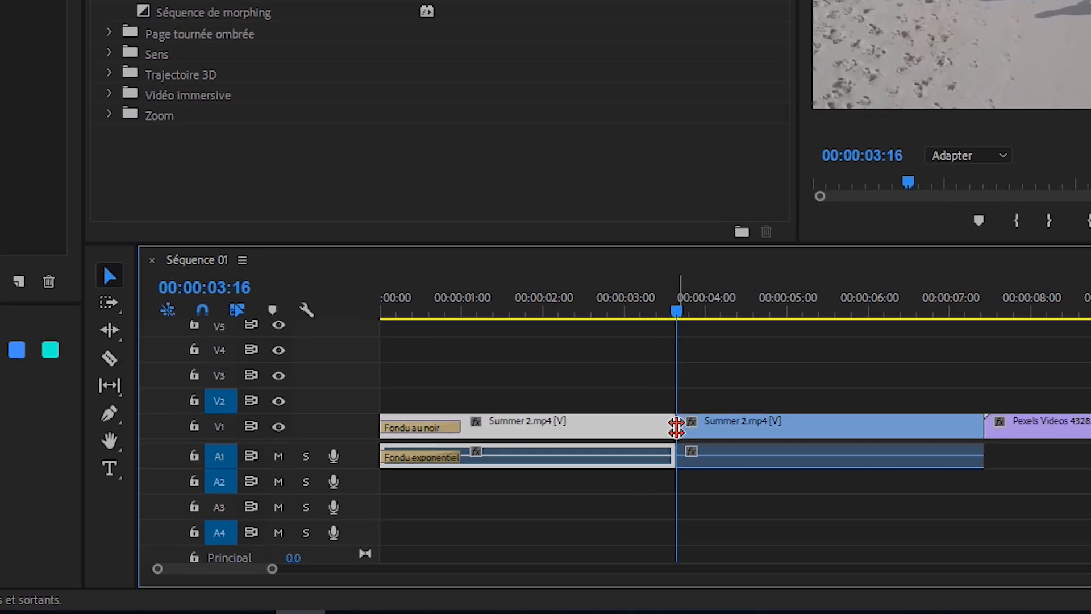
Apply the default video transition and the default audio transition separately at the cut between the two Summer 2.mp4 clips
{"action": "left_click", "coordinate": [677, 428]}
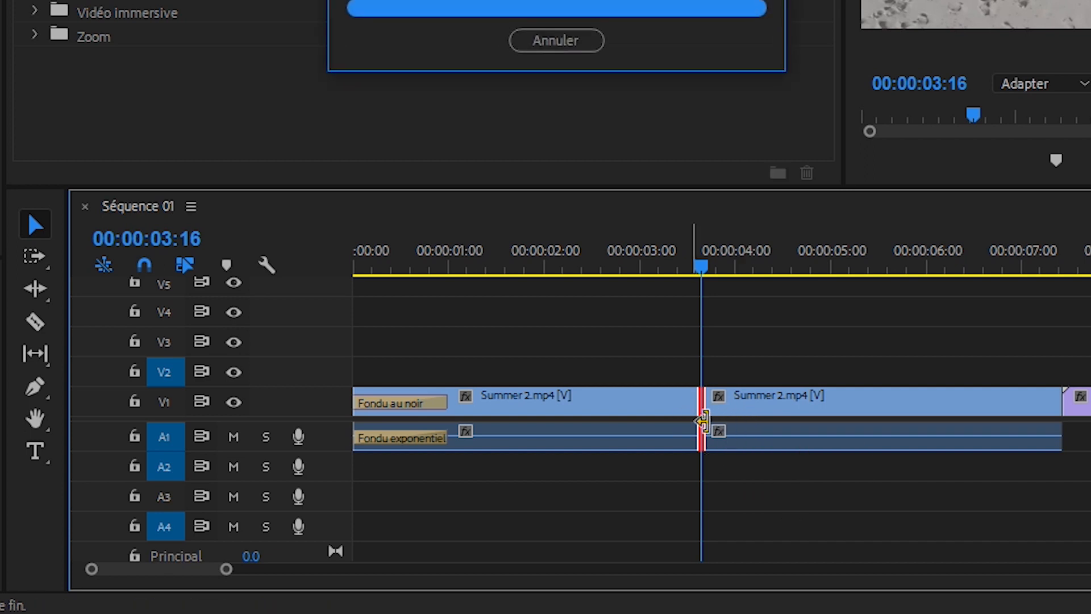
{"action": "key", "text": "ctrl+d"}
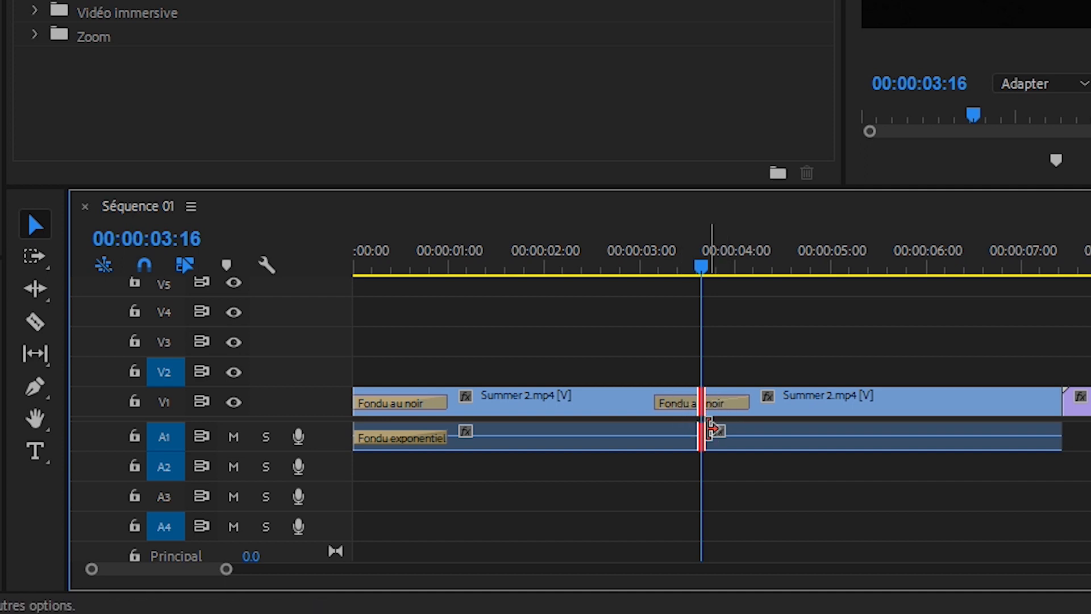
{"action": "key", "text": "ctrl+shift+d"}
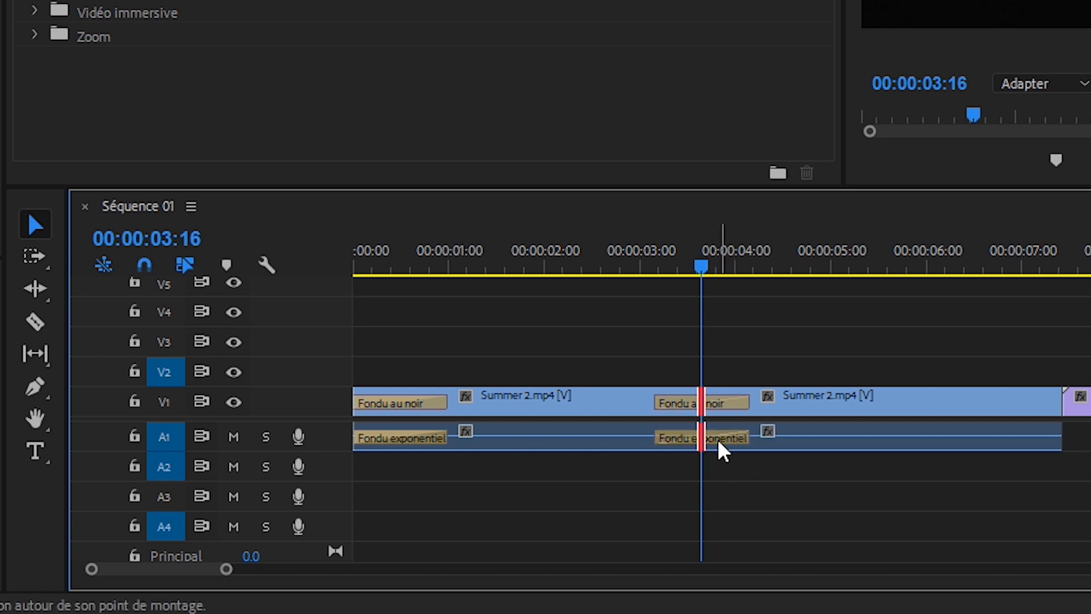
Delete the Fondu exponentiel and Fondu au noir transitions at the cut between the two Summer 2.mp4 clips
{"action": "left_click", "coordinate": [720, 442]}
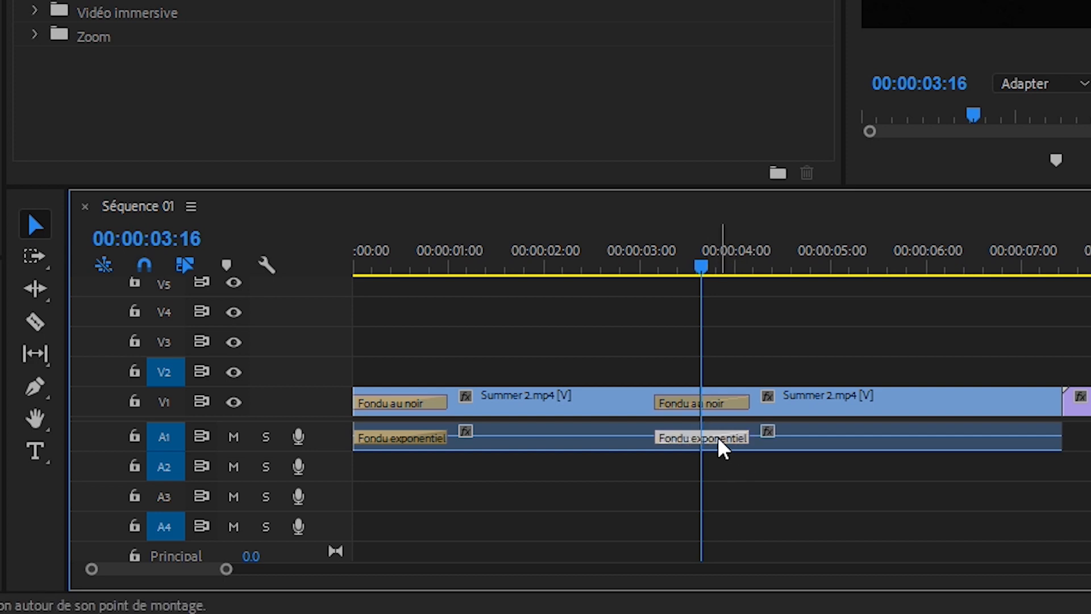
{"action": "key", "text": "Delete"}
{"action": "left_click", "coordinate": [723, 405]}
{"action": "key", "text": "Delete"}
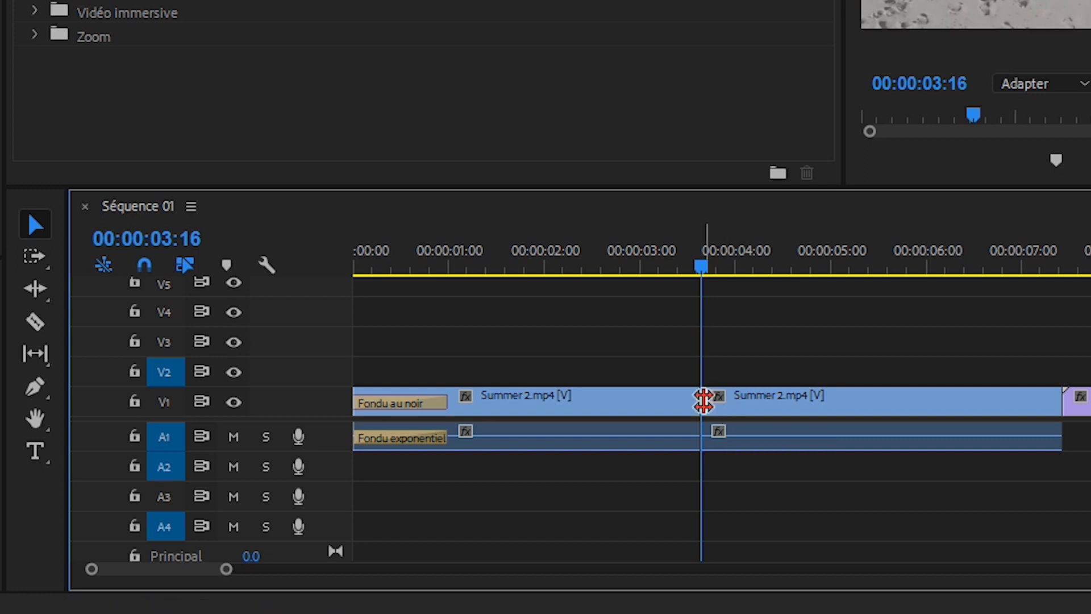
Apply both default transitions, video and audio, at once to the cut between the two Summer 2.mp4 clips
{"action": "left_click", "coordinate": [703, 401]}
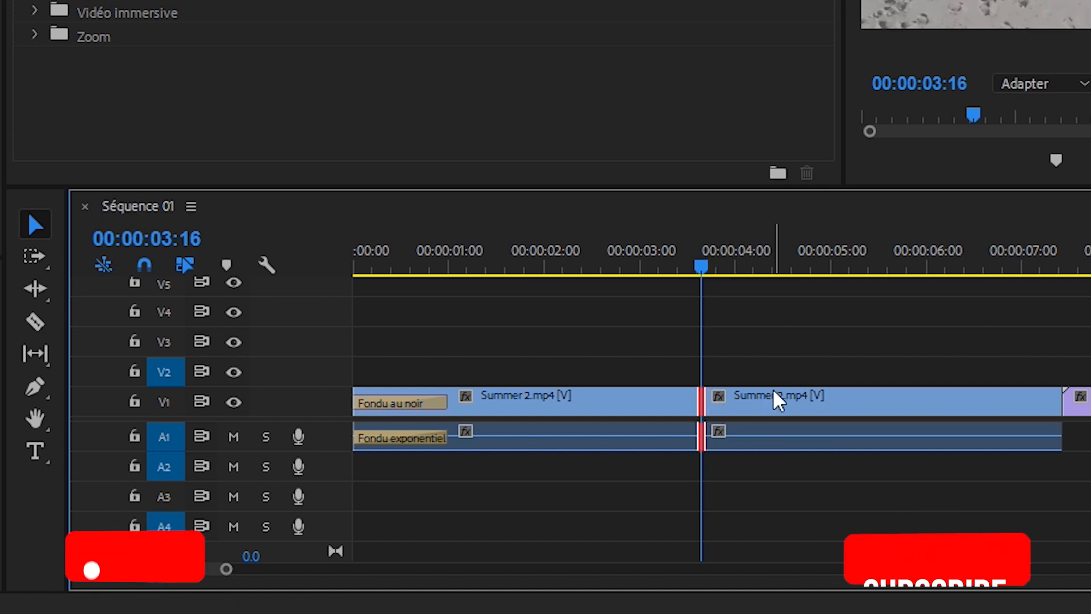
{"action": "key", "text": "shift+d"}
Play the sequence from 00:00:02:00 through the transition between the two Summer 2.mp4 clips
{"action": "left_click_drag", "start_coordinate": [707, 280], "coordinate": [546, 279]}
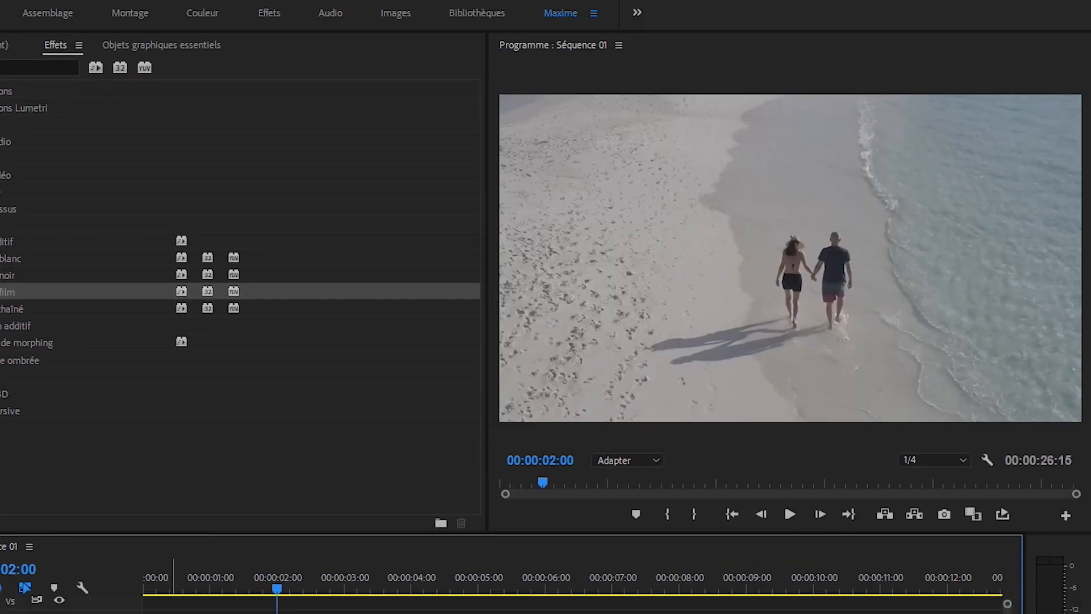
{"action": "key", "text": "space"}
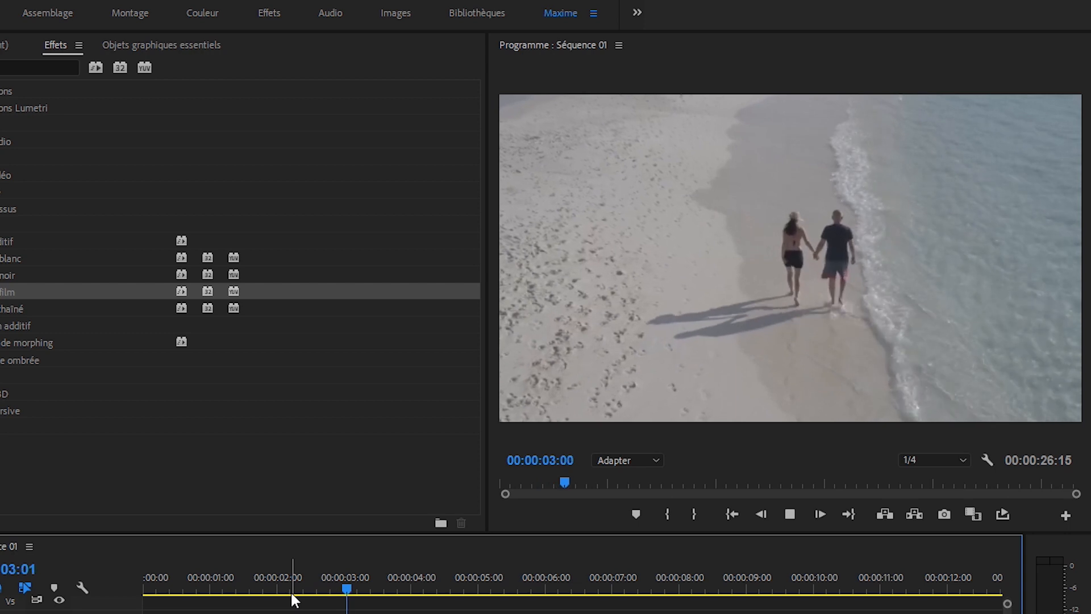
{"action": "key", "text": "space"}
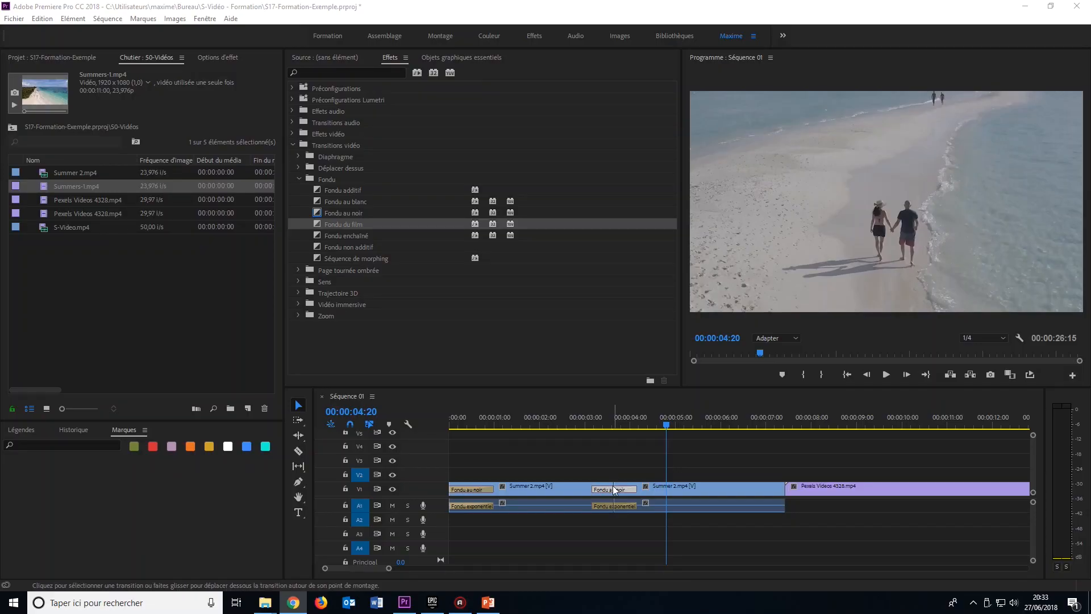
Show the effect options of the Fondu au noir between the two Summer 2.mp4 clips and widen their panel
{"action": "left_click", "coordinate": [208, 57]}
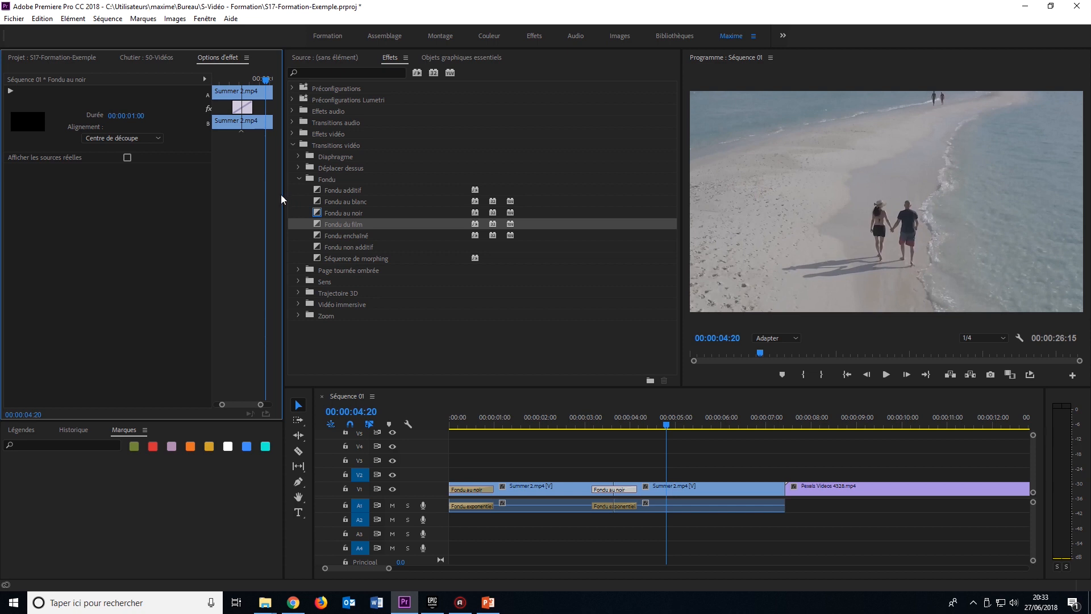
{"action": "left_click_drag", "start_coordinate": [281, 195], "coordinate": [472, 213]}
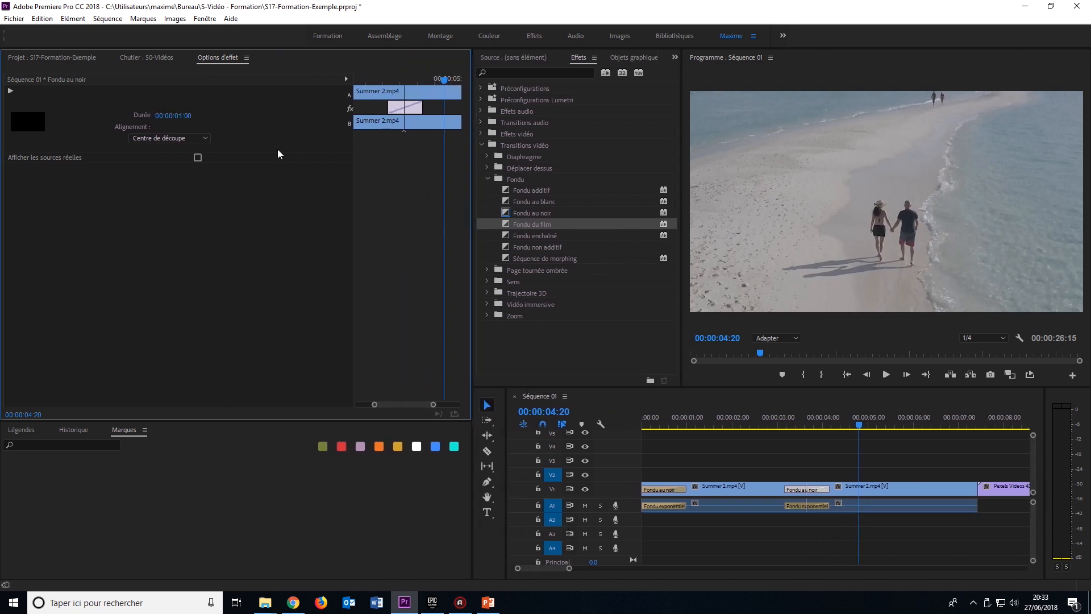
Move the cut between the two Summer 2.mp4 clips later, to about 00:00:04:10, from the effect options of its Fondu au noir
{"action": "left_click_drag", "start_coordinate": [351, 156], "coordinate": [216, 159]}
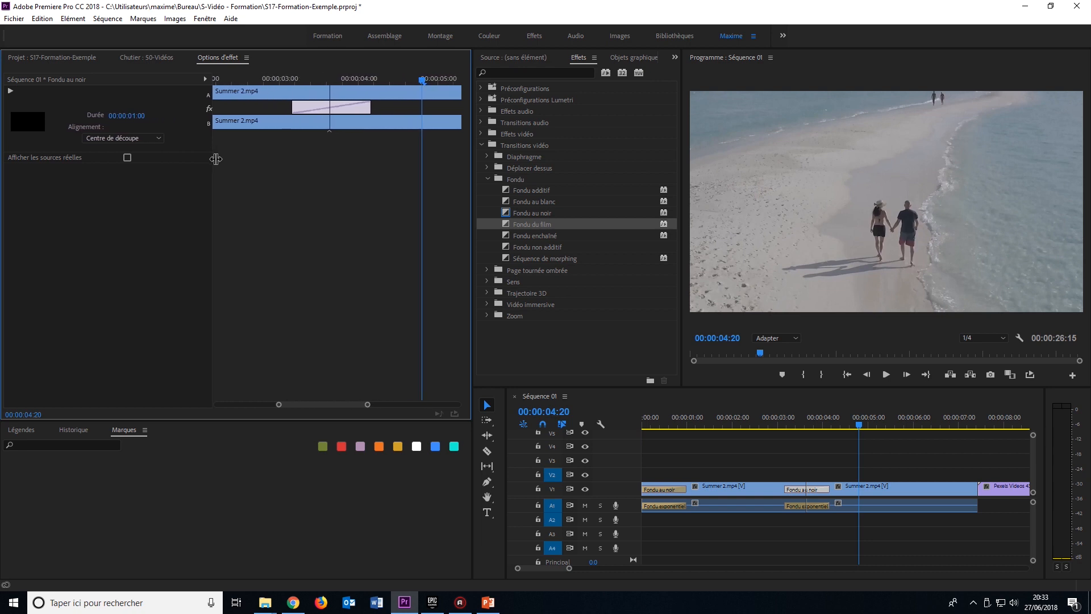
{"action": "left_click", "coordinate": [808, 506]}
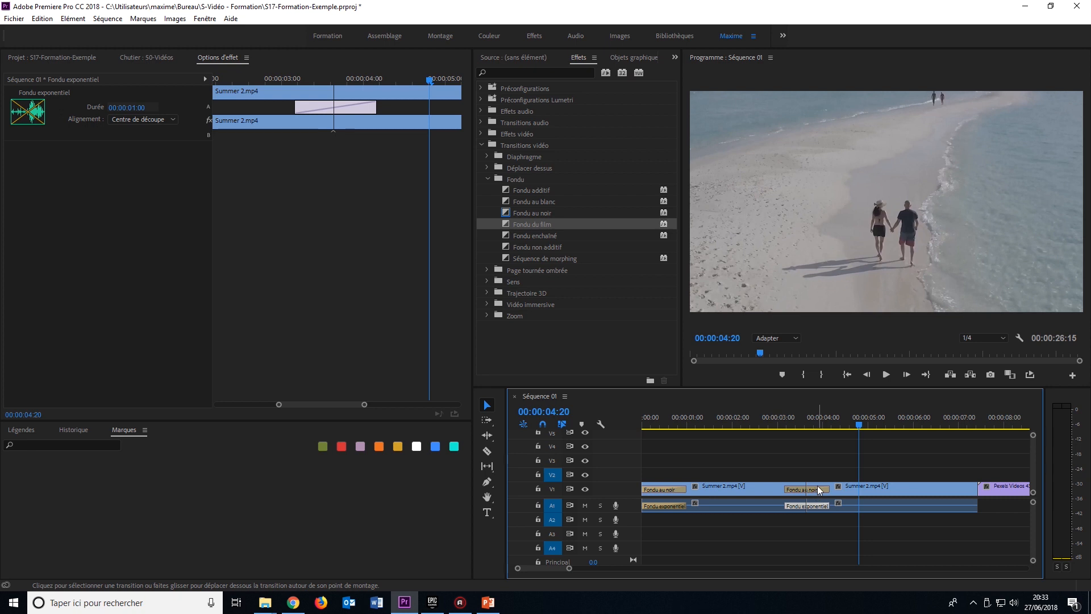
{"action": "left_click", "coordinate": [817, 489]}
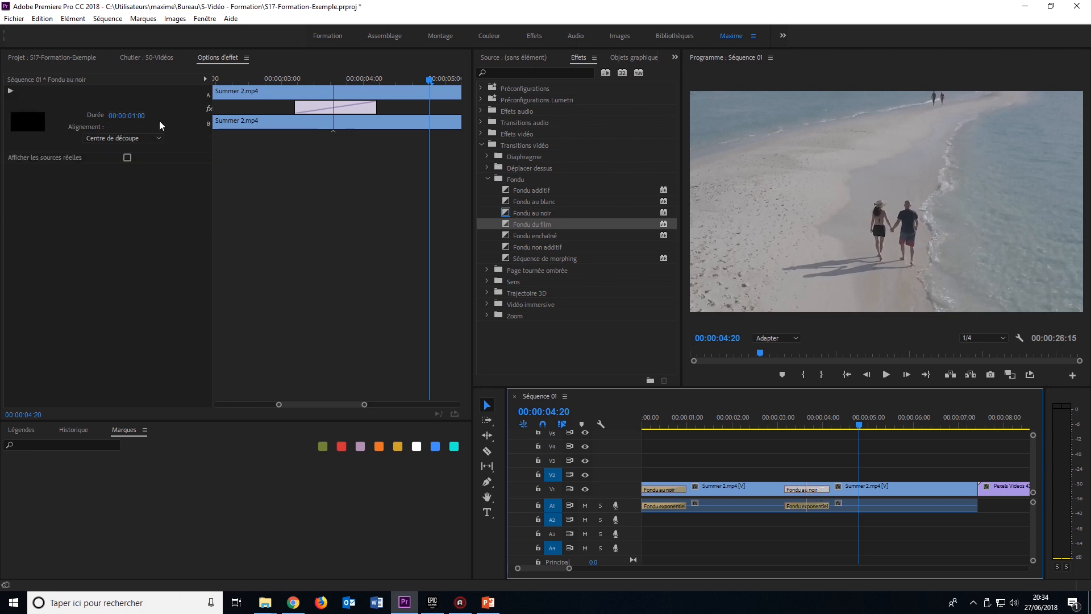
{"action": "left_click_drag", "start_coordinate": [334, 110], "coordinate": [398, 111]}
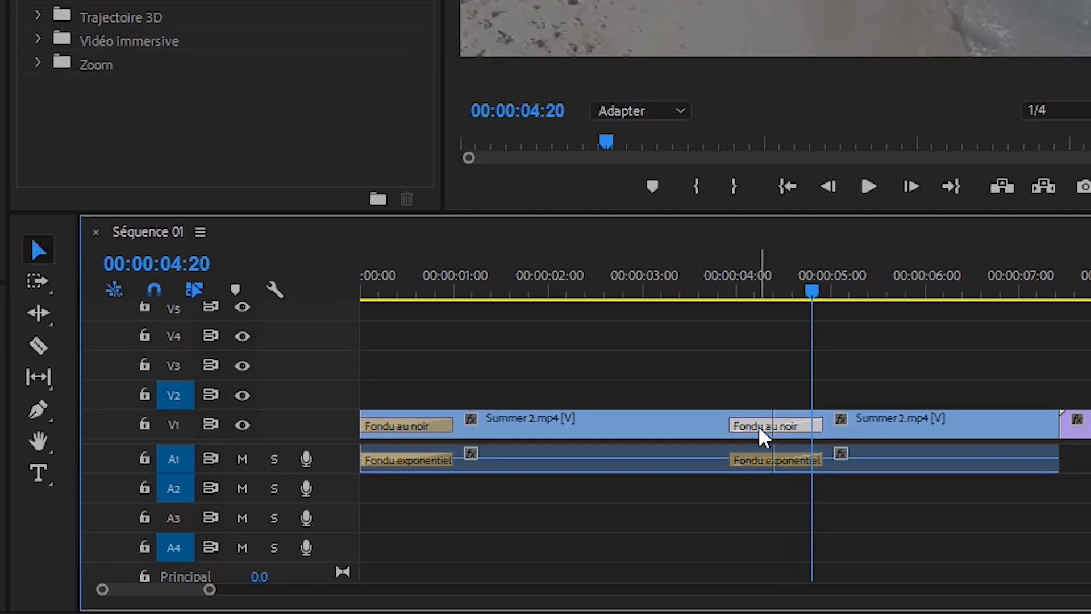
Offset the Fondu au noir to a custom start after the Summer 2.mp4 cut and centre it back on the cut
{"action": "left_click_drag", "start_coordinate": [833, 490], "coordinate": [823, 491]}
{"action": "left_click_drag", "start_coordinate": [737, 425], "coordinate": [796, 432]}
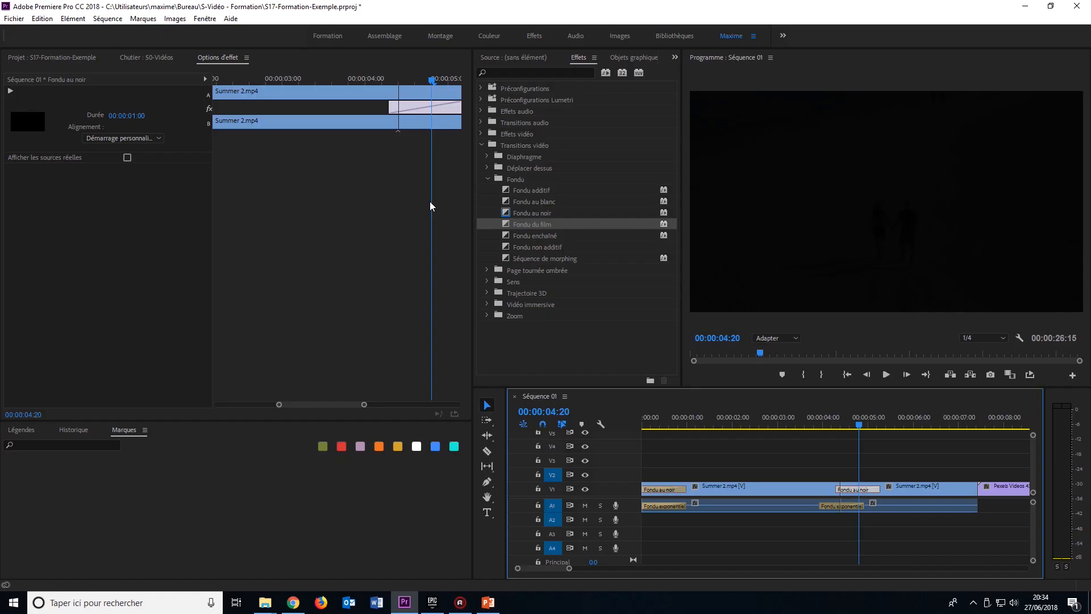
{"action": "left_click_drag", "start_coordinate": [864, 490], "coordinate": [846, 490]}
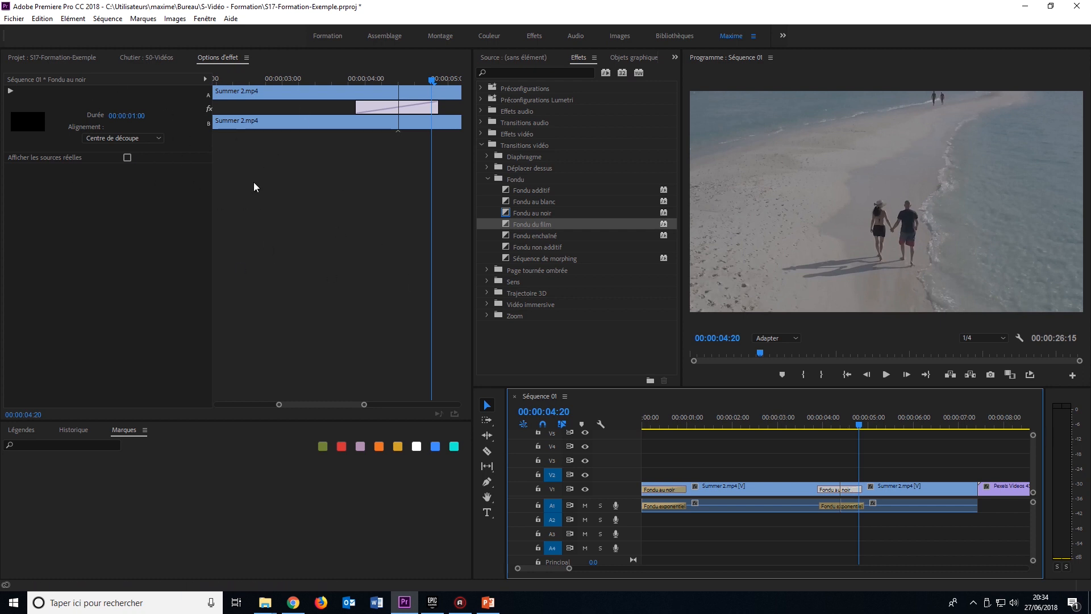
Look through the video transitions available in the Vidéo immersive group
{"action": "left_click", "coordinate": [487, 179]}
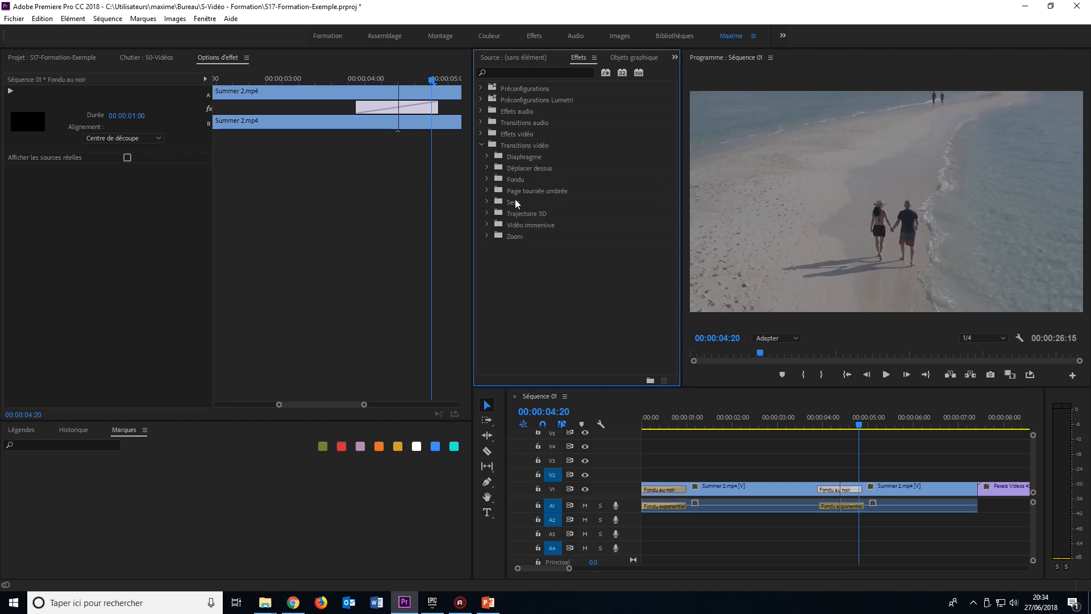
{"action": "left_click", "coordinate": [487, 226]}
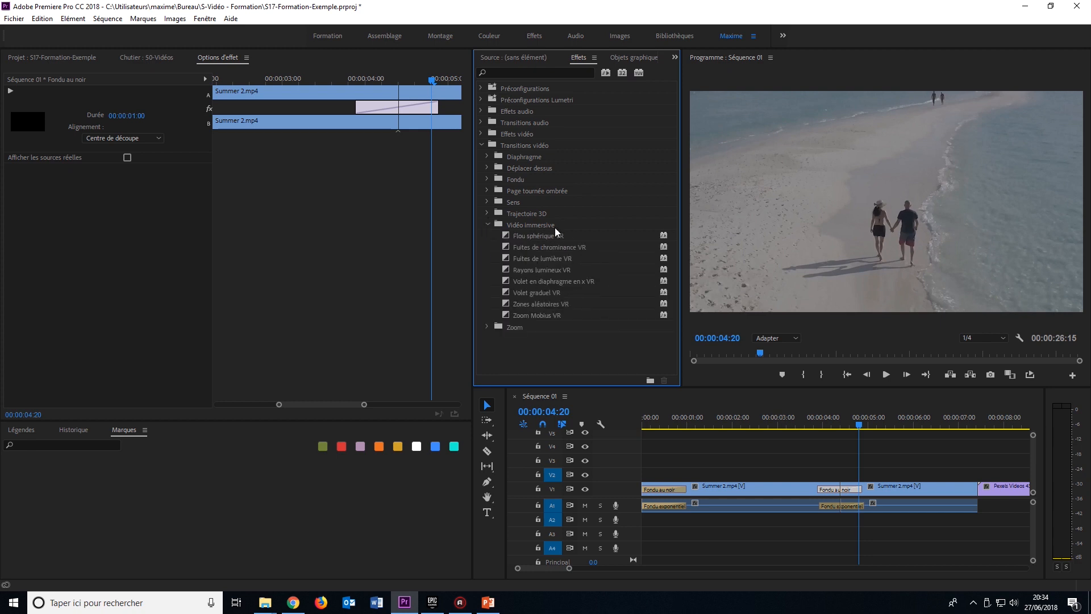
{"action": "left_click", "coordinate": [487, 225]}
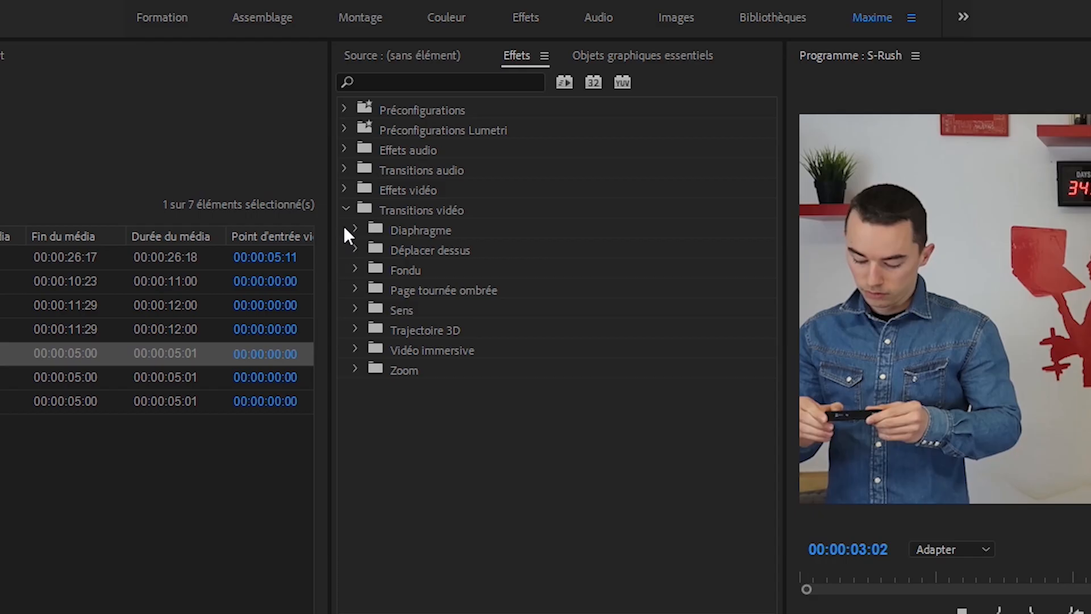
Select the Séquence de morphing transition in the Fondu group of the video transitions
{"action": "key", "text": "ctrl+s"}
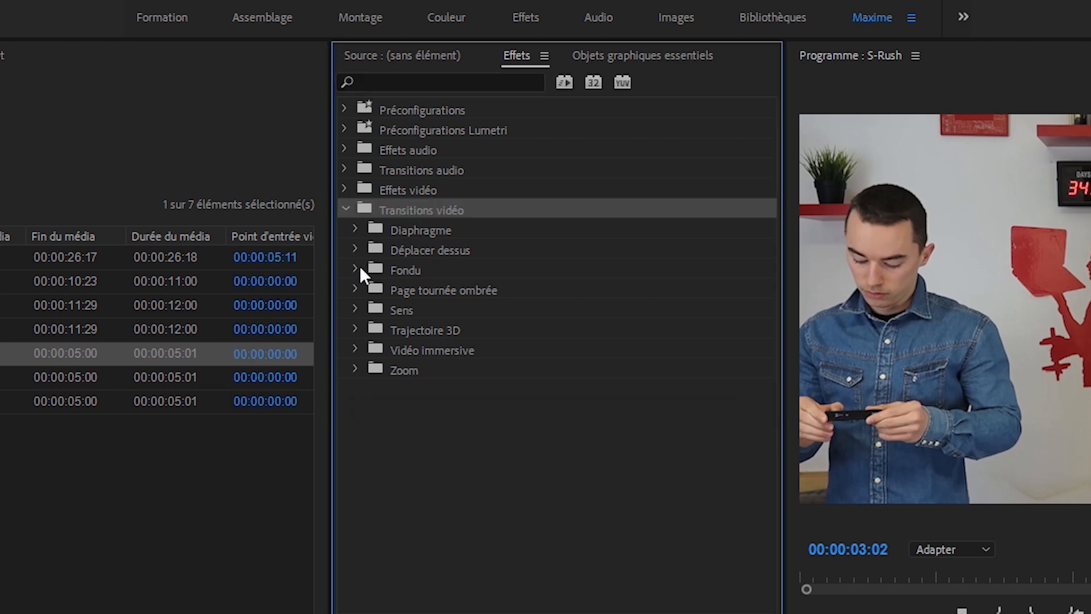
{"action": "left_click", "coordinate": [355, 270]}
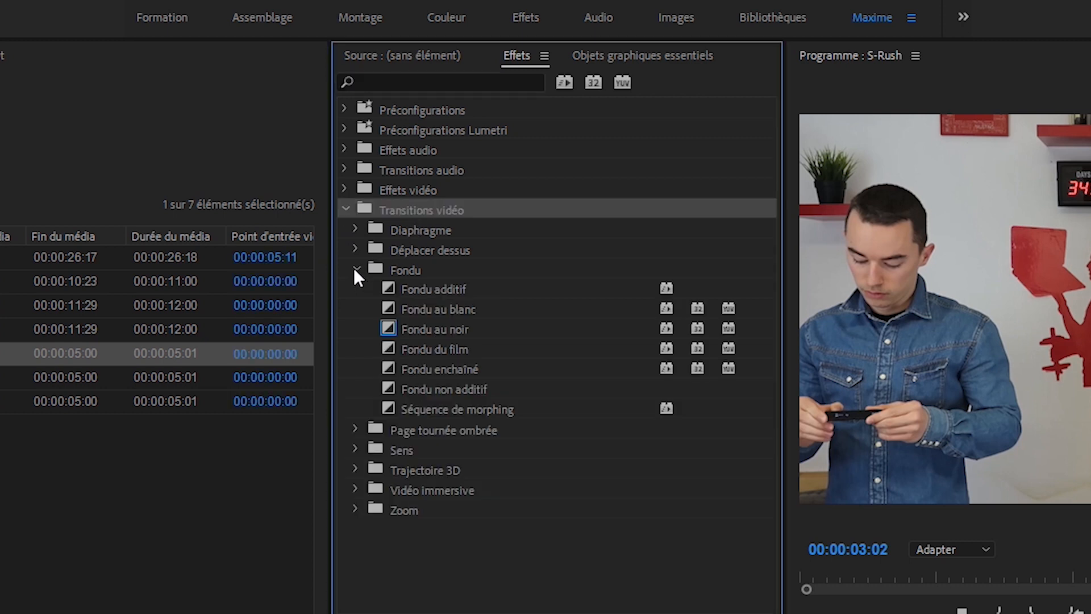
{"action": "left_click", "coordinate": [435, 411]}
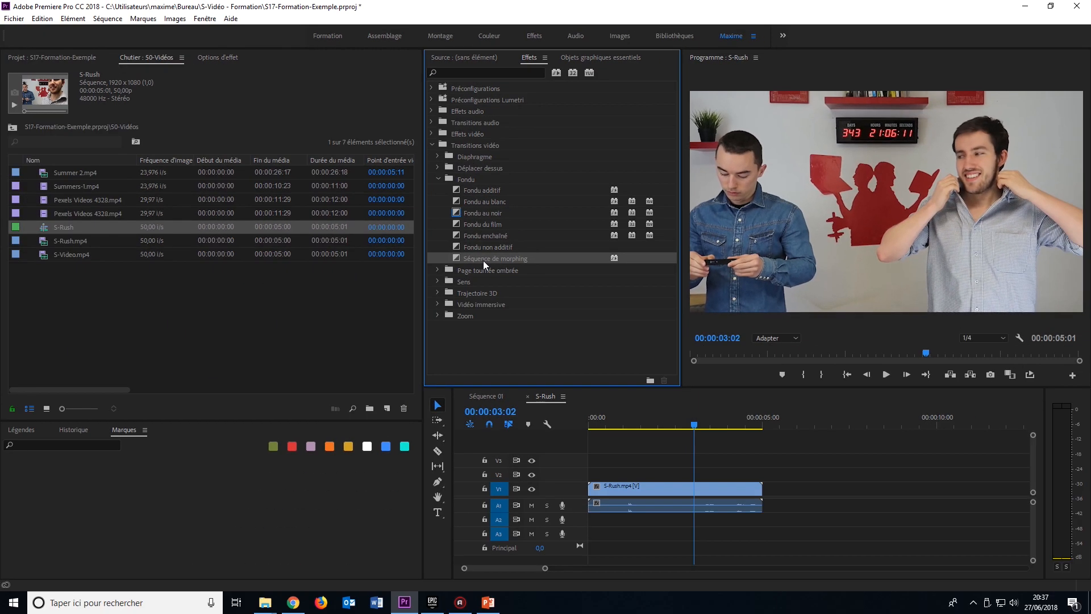
Split the S-Rush.mp4 clip at 00:00:02:38 and ripple-trim about 30 frames off the start of its second part
{"action": "left_click", "coordinate": [698, 426]}
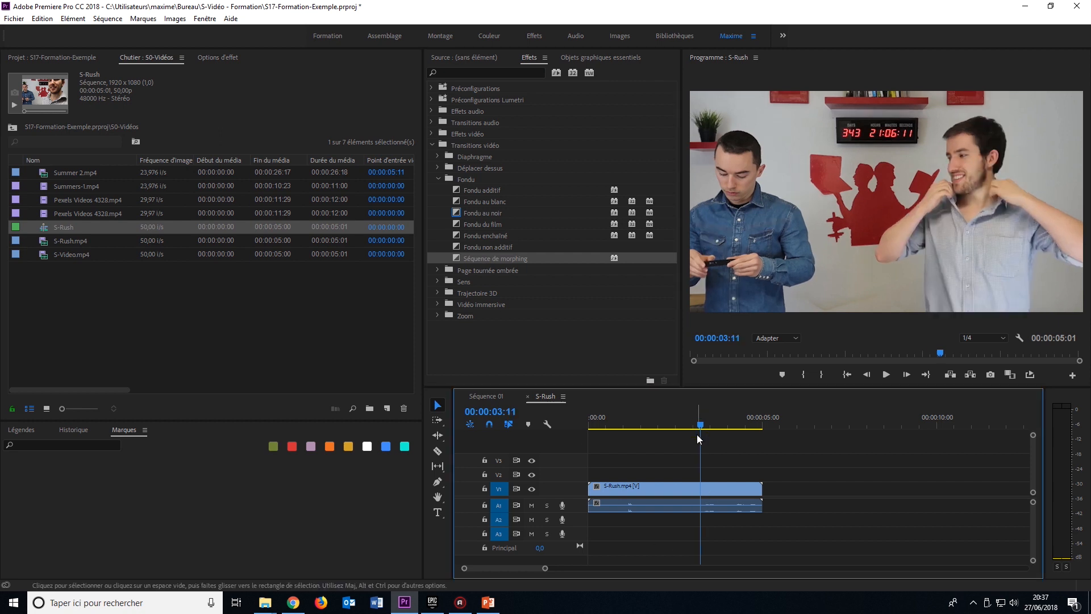
{"action": "left_click_drag", "start_coordinate": [698, 428], "coordinate": [684, 428]}
{"action": "key", "text": "c"}
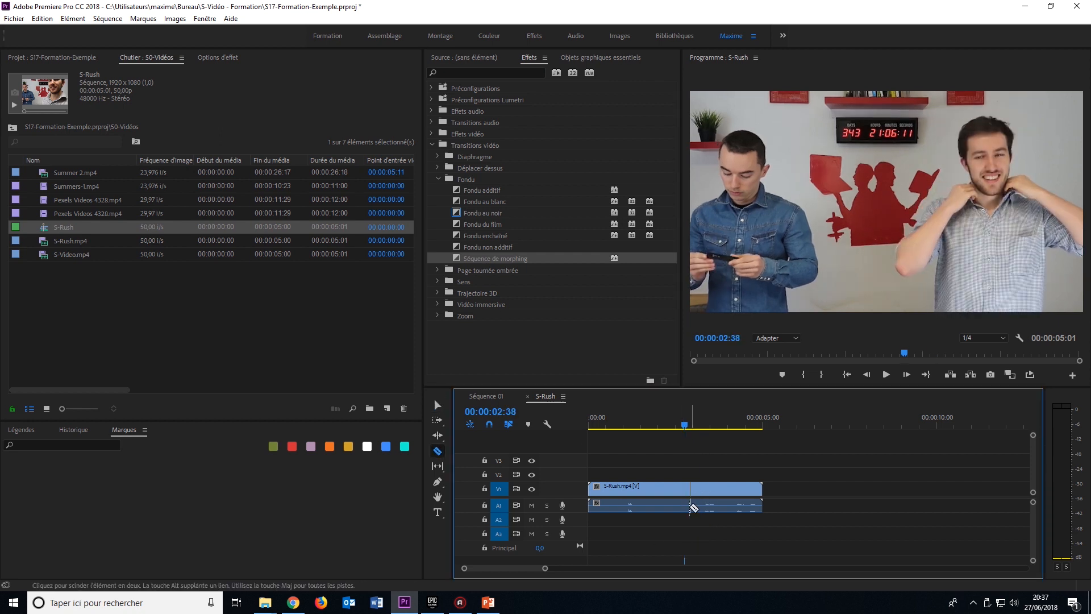
{"action": "left_click", "coordinate": [685, 490]}
{"action": "key", "text": "v"}
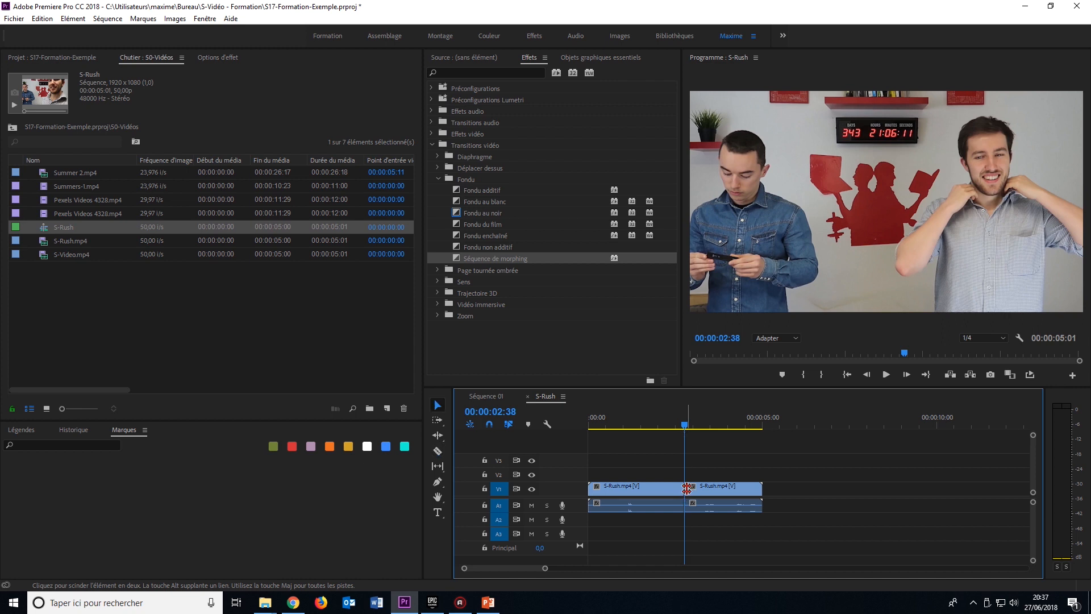
{"action": "left_click_drag", "start_coordinate": [687, 489], "coordinate": [710, 489]}
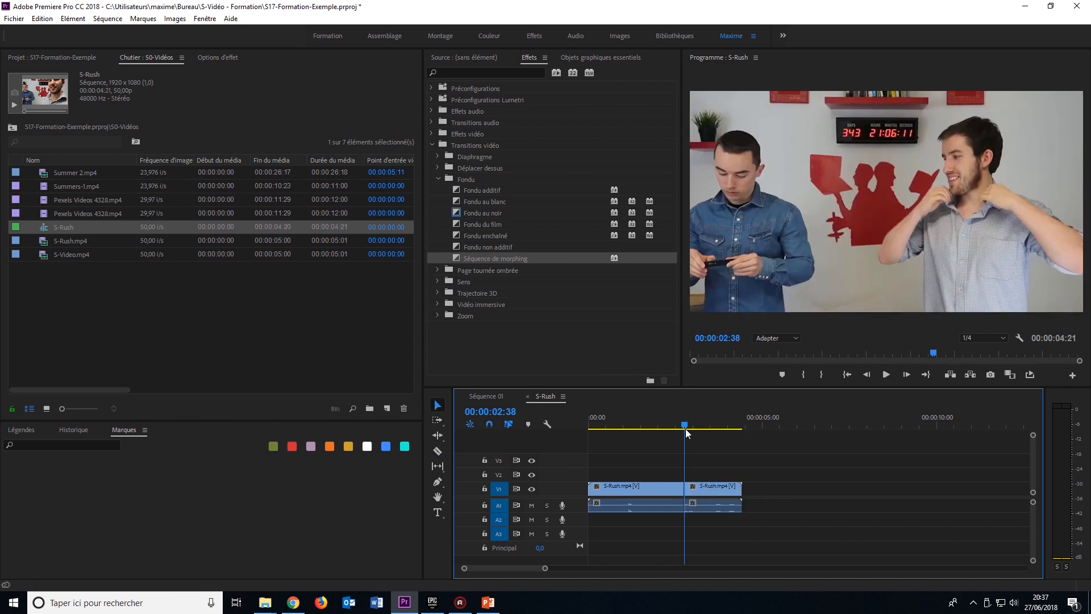
Play the S-Rush sequence across the cut twice, starting from about 00:00:02:18
{"action": "key", "text": "space"}
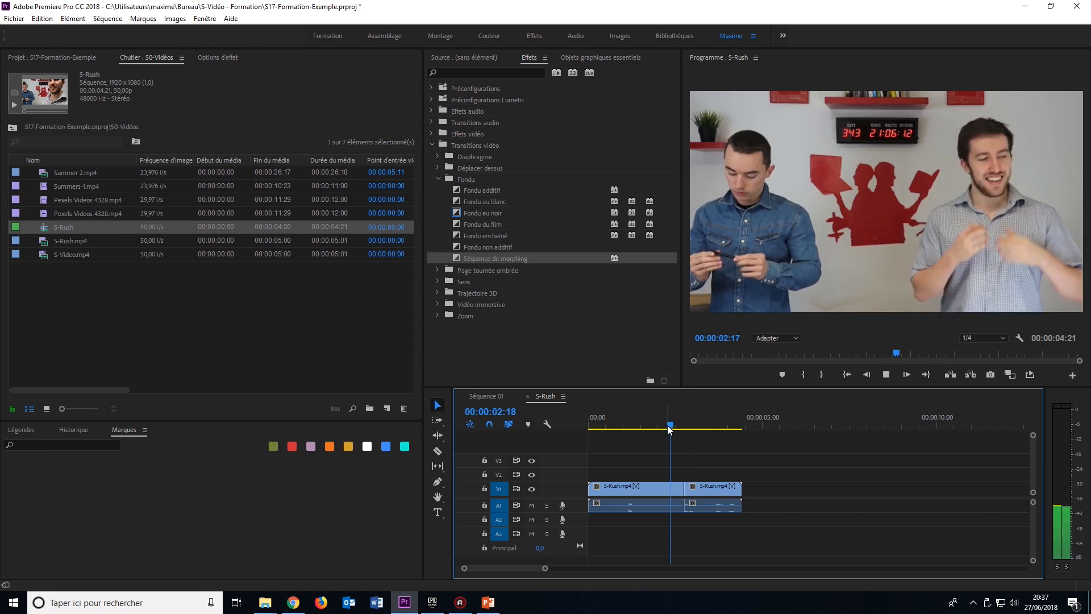
{"action": "key", "text": "space"}
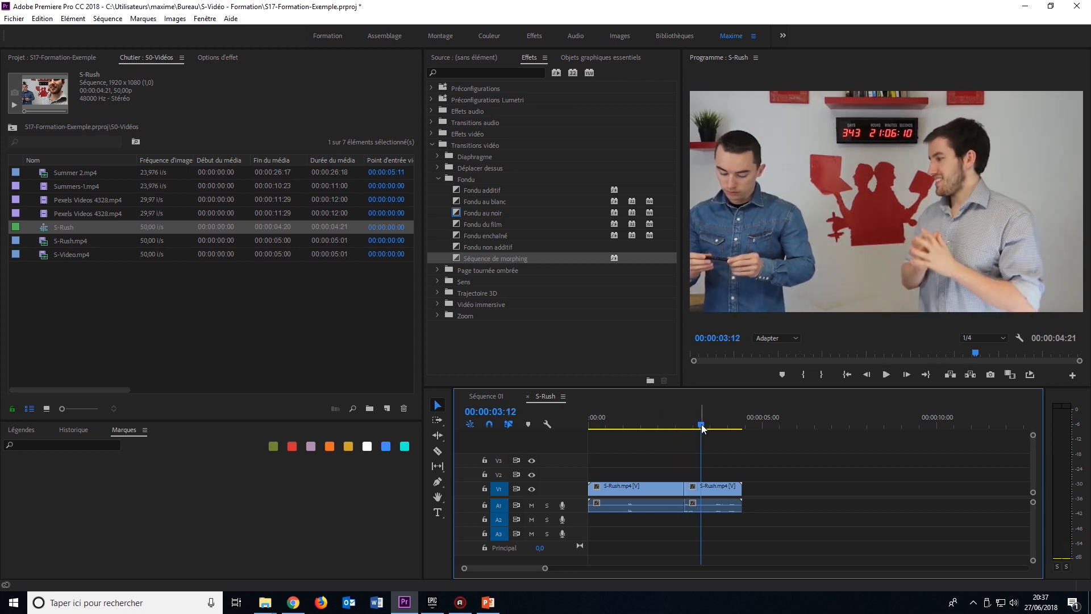
{"action": "left_click", "coordinate": [670, 426]}
{"action": "key", "text": "space"}
{"action": "key", "text": "space"}
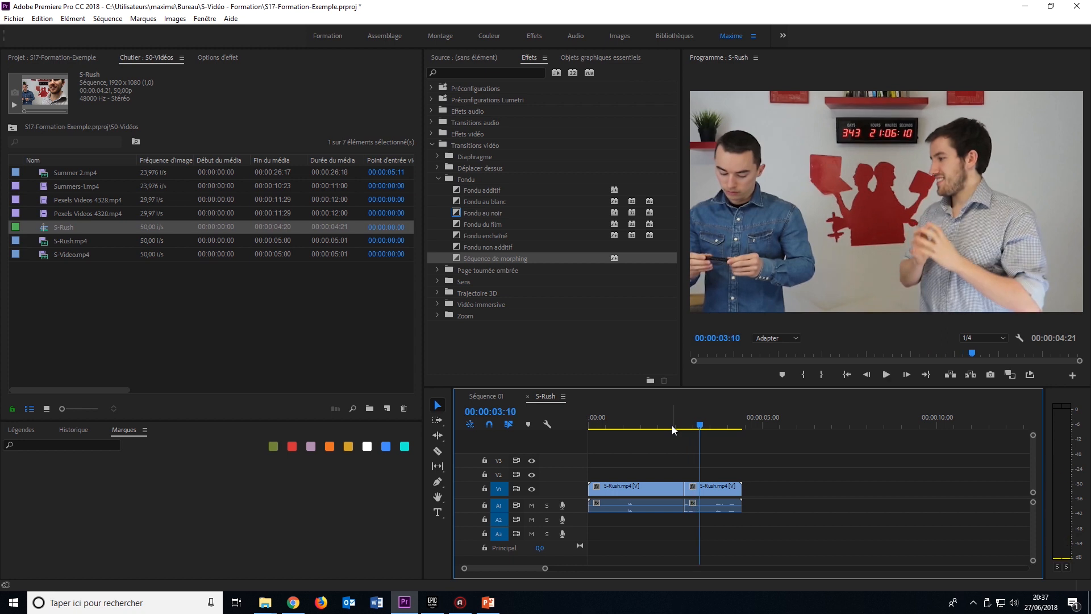
Apply the Séquence de morphing transition to the video cut between the two S-Rush.mp4 clips
{"action": "left_click", "coordinate": [467, 259]}
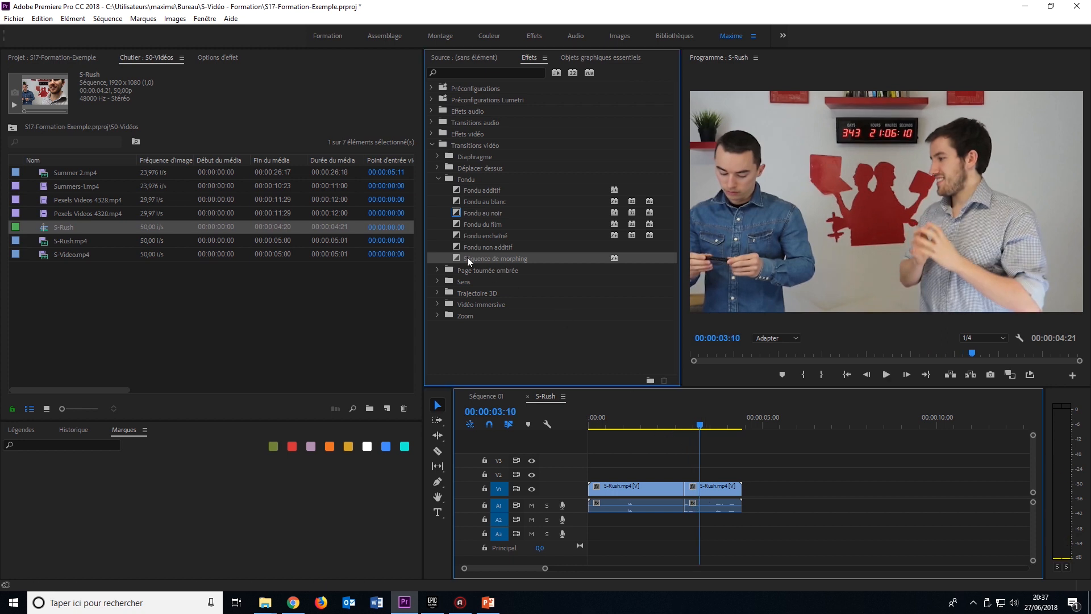
{"action": "left_click_drag", "start_coordinate": [468, 256], "coordinate": [681, 490]}
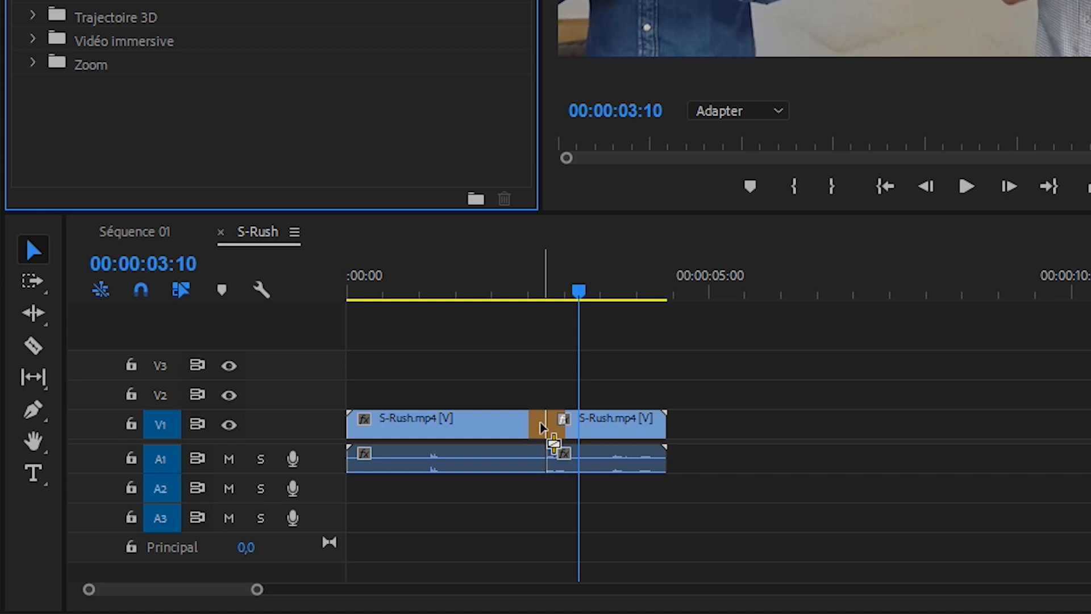
{"action": "left_click_drag", "start_coordinate": [543, 428], "coordinate": [546, 435]}
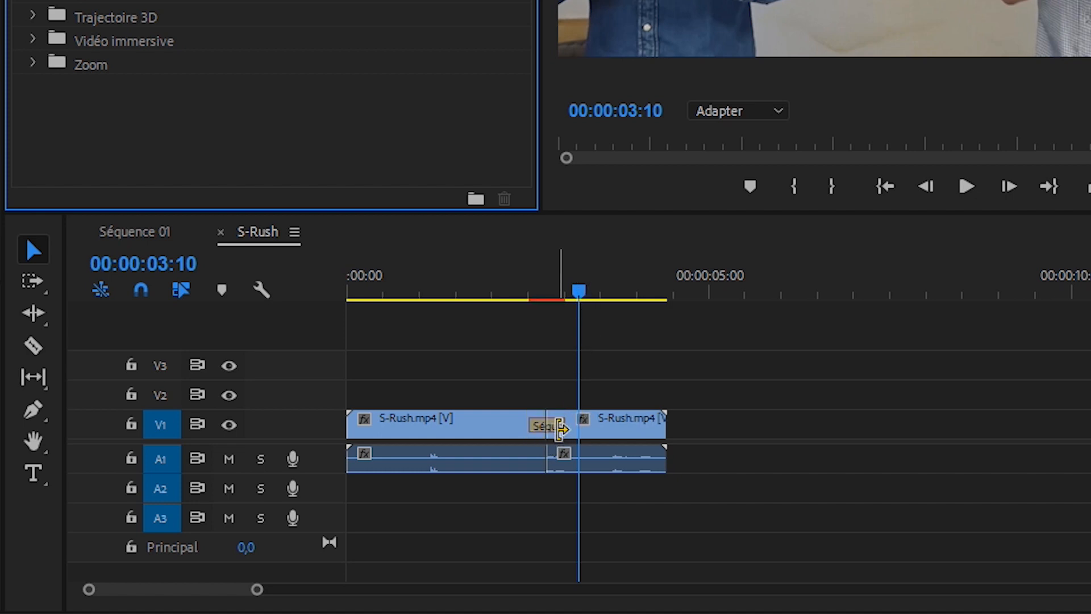
{"action": "left_click_drag", "start_coordinate": [257, 590], "coordinate": [248, 561]}
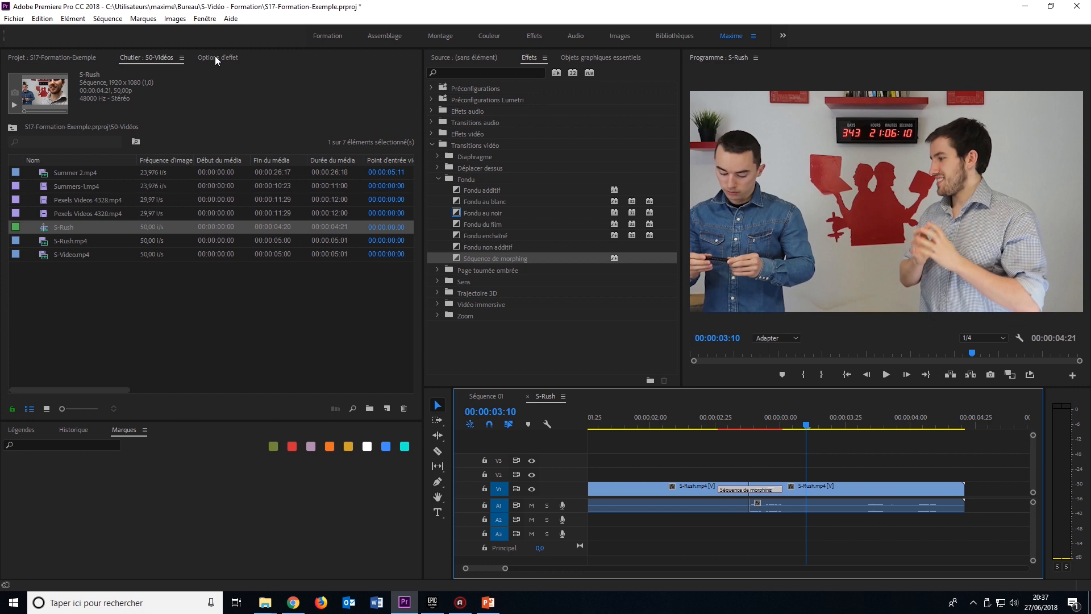
Open the effect options of the Séquence de morphing, place the playhead at its start and analyse the transition
{"action": "left_click", "coordinate": [217, 58]}
{"action": "left_click", "coordinate": [717, 425]}
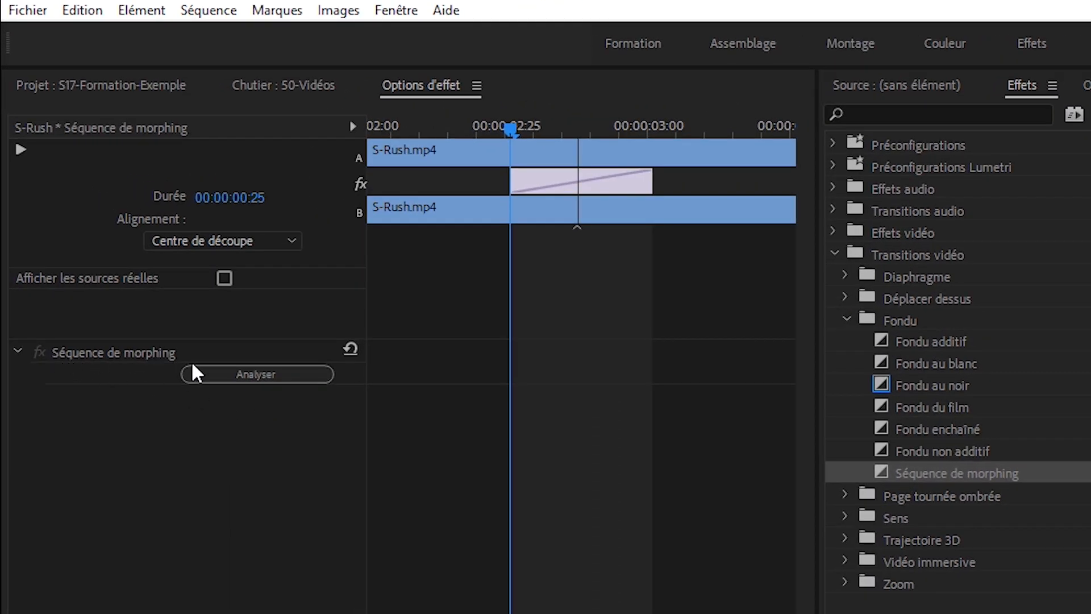
{"action": "left_click", "coordinate": [269, 377]}
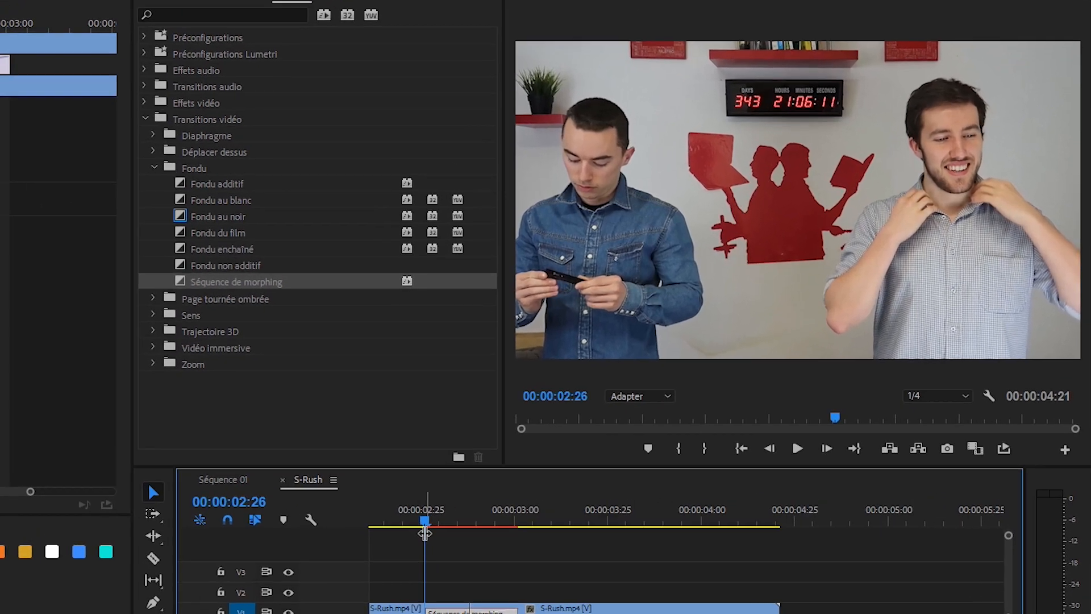
Play the S-Rush sequence through the Séquence de morphing from 00:00:02:26, and again from 00:00:02:15
{"action": "key", "text": "space"}
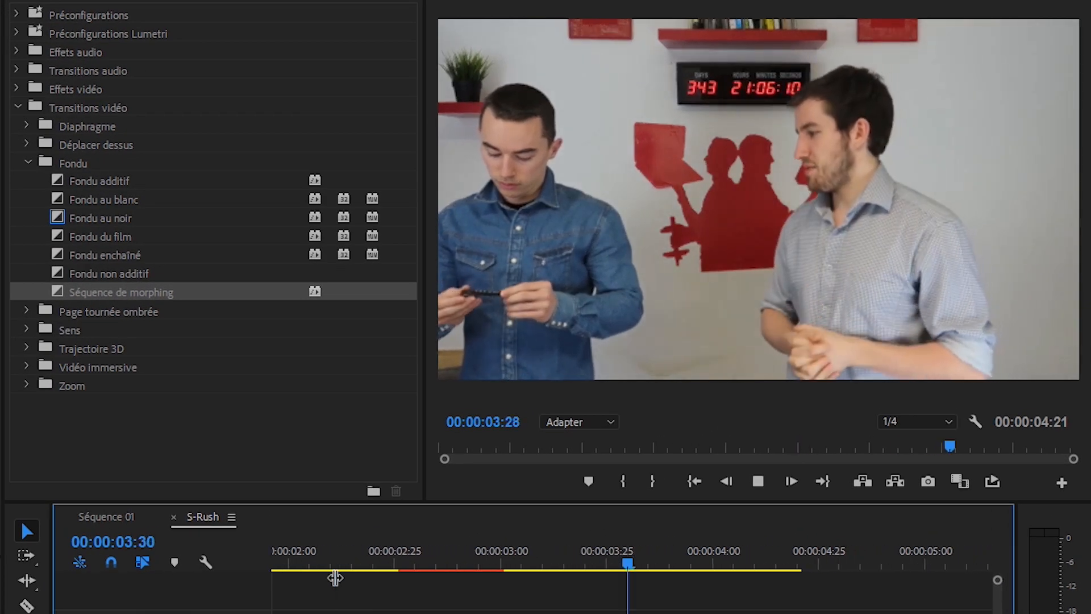
{"action": "key", "text": "space"}
{"action": "left_click", "coordinate": [328, 564]}
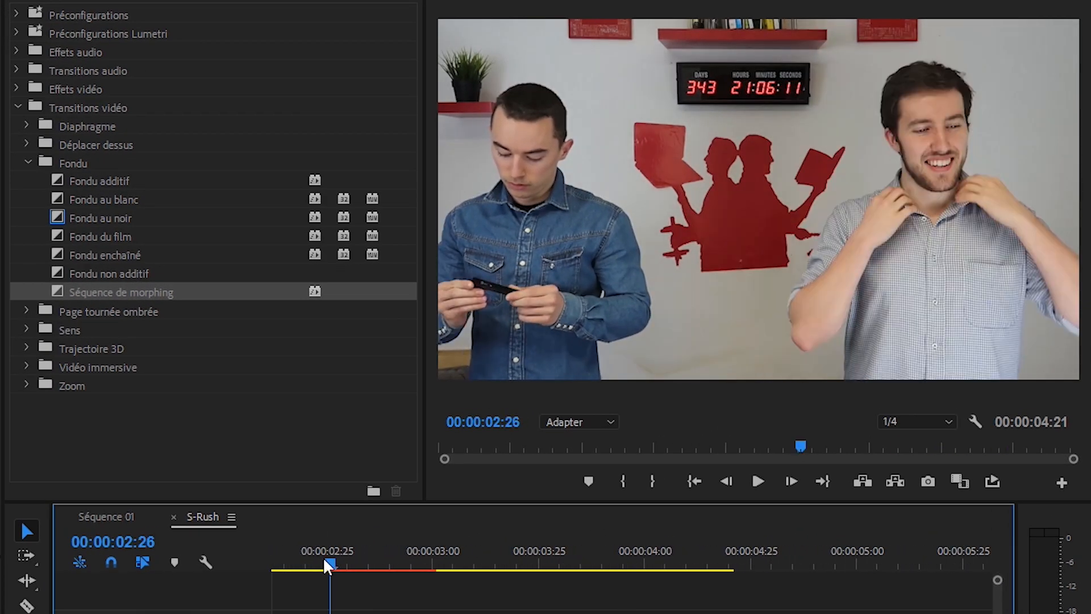
{"action": "left_click_drag", "start_coordinate": [332, 566], "coordinate": [284, 569]}
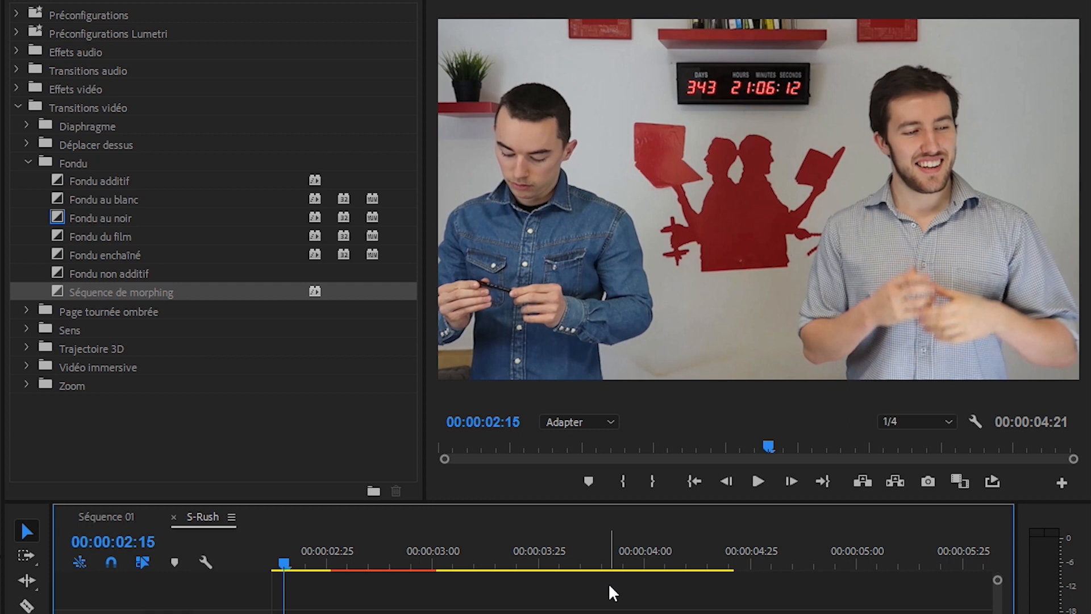
{"action": "key", "text": "space"}
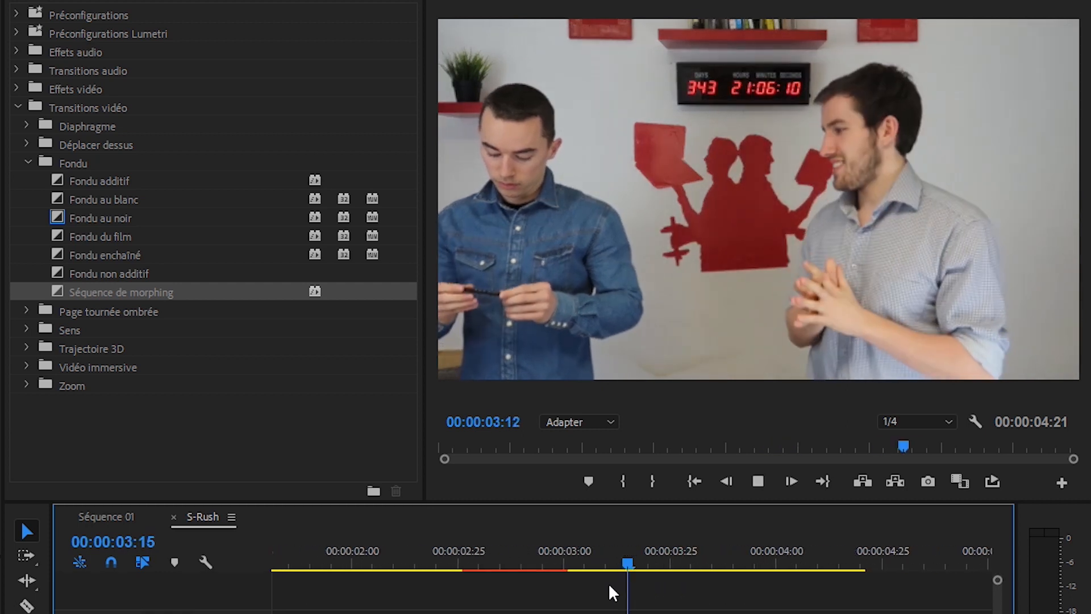
{"action": "key", "text": "space"}
{"action": "left_click_drag", "start_coordinate": [625, 565], "coordinate": [380, 571]}
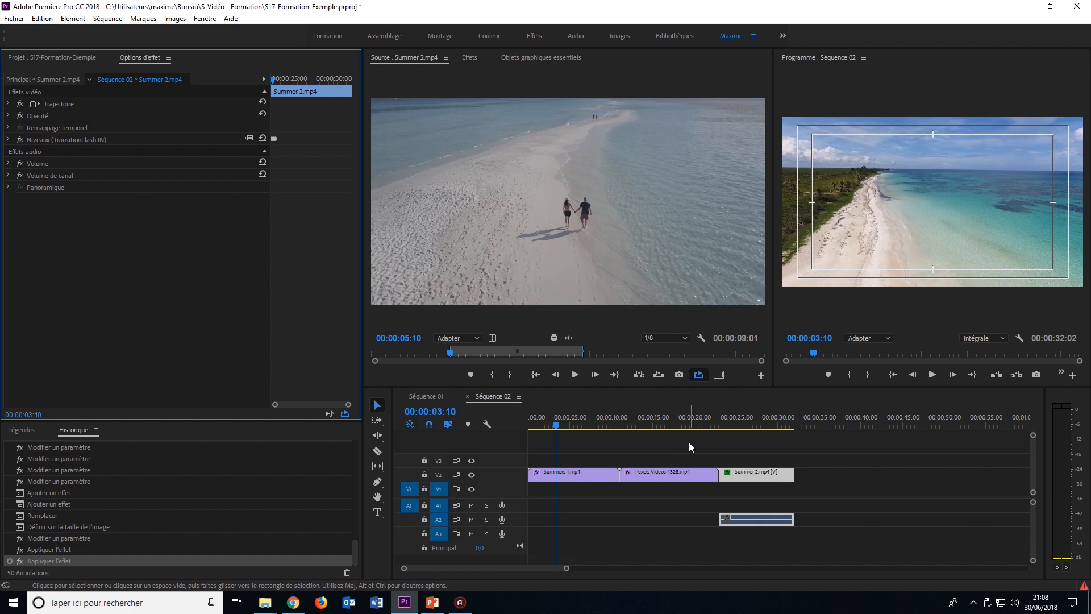
Play Séquence 02 from 00:00:03:10 to 00:00:15:09 in the maximized program monitor, and restore the workspace layout
{"action": "left_click", "coordinate": [834, 276]}
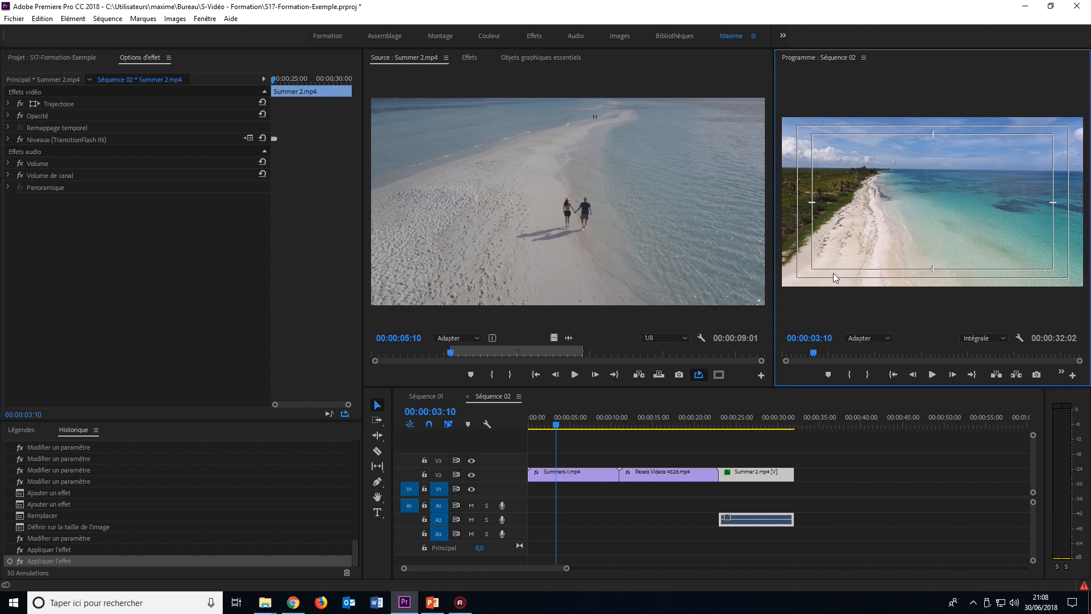
{"action": "key", "text": "grave"}
{"action": "key", "text": "space"}
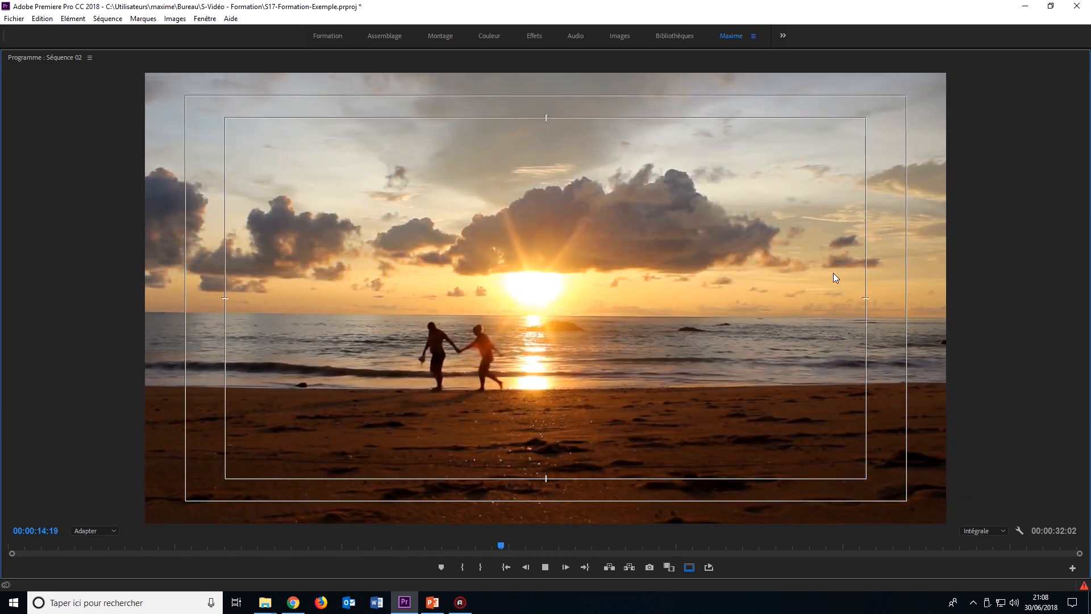
{"action": "key", "text": "space"}
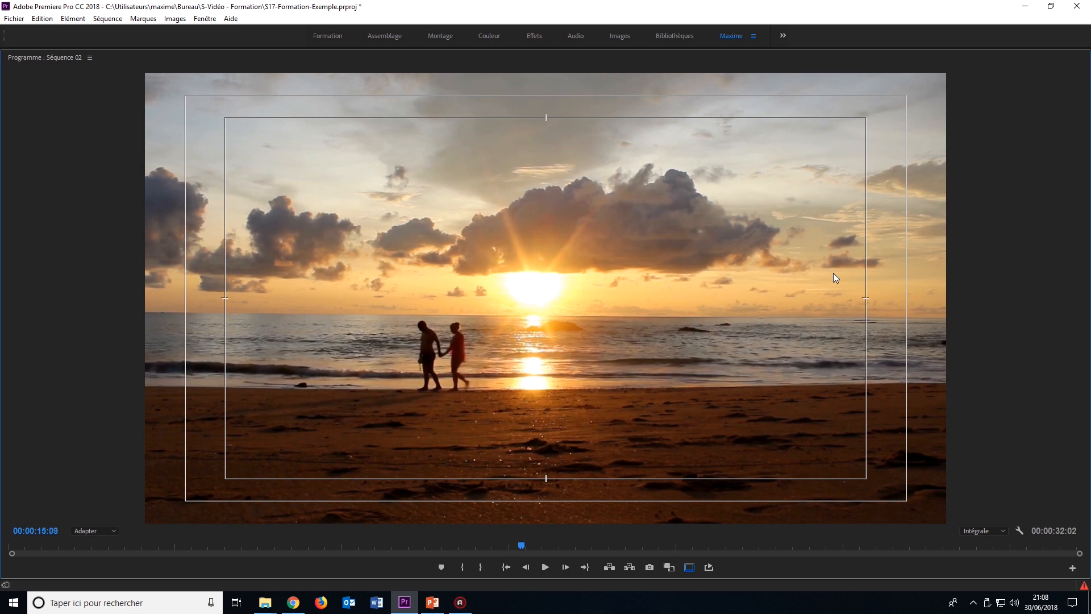
{"action": "key", "text": "grave"}
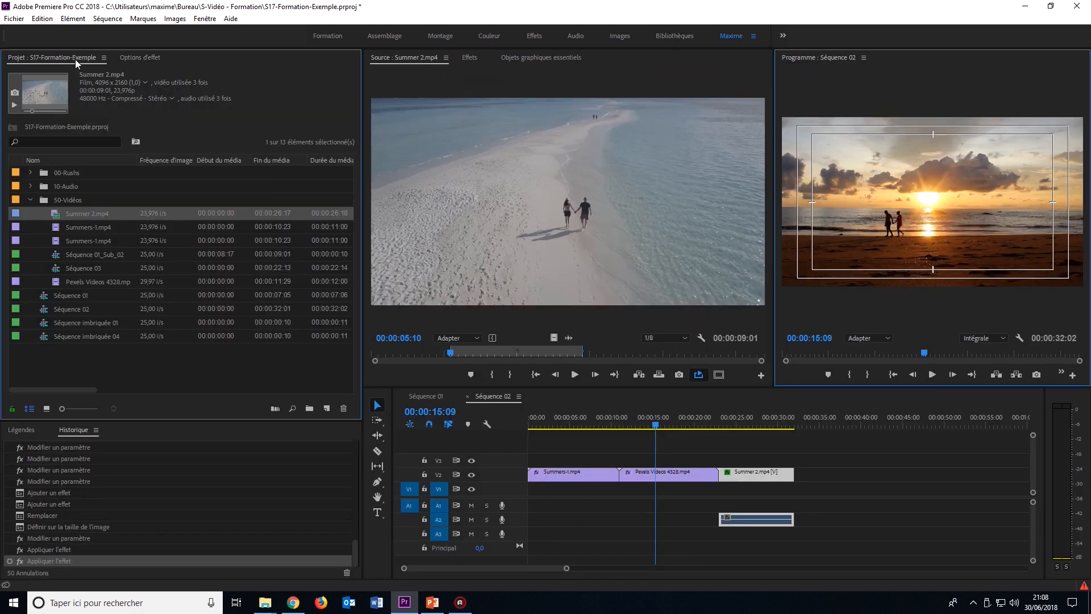
Save the project and create a new sequence named Séquence 04 with the DSLR 1080p25 preset
{"action": "left_click", "coordinate": [107, 362]}
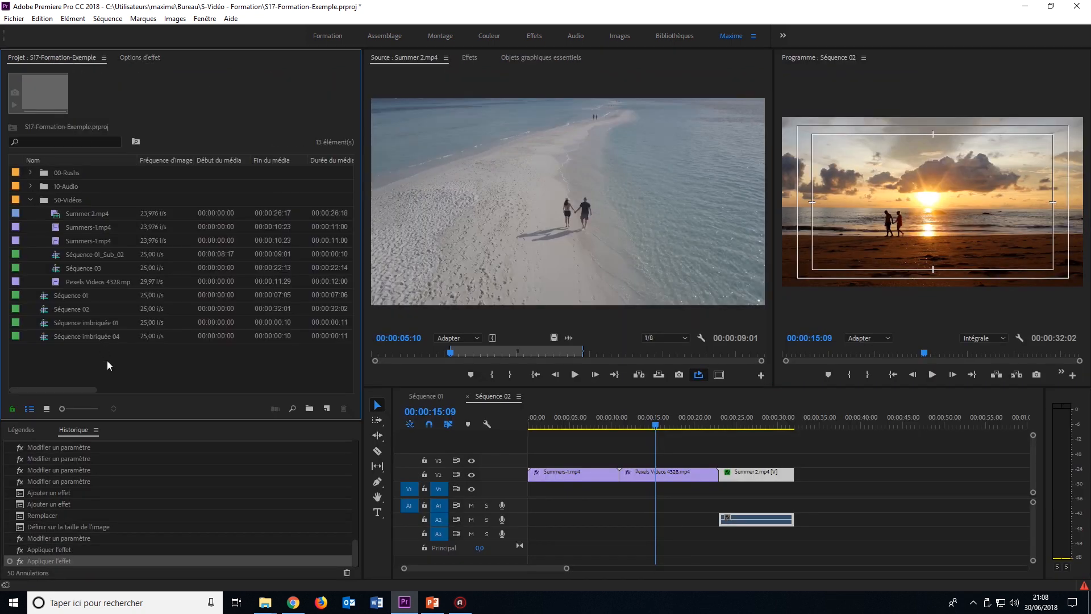
{"action": "key", "text": "ctrl+s"}
{"action": "left_click", "coordinate": [333, 410]}
{"action": "left_click", "coordinate": [338, 424]}
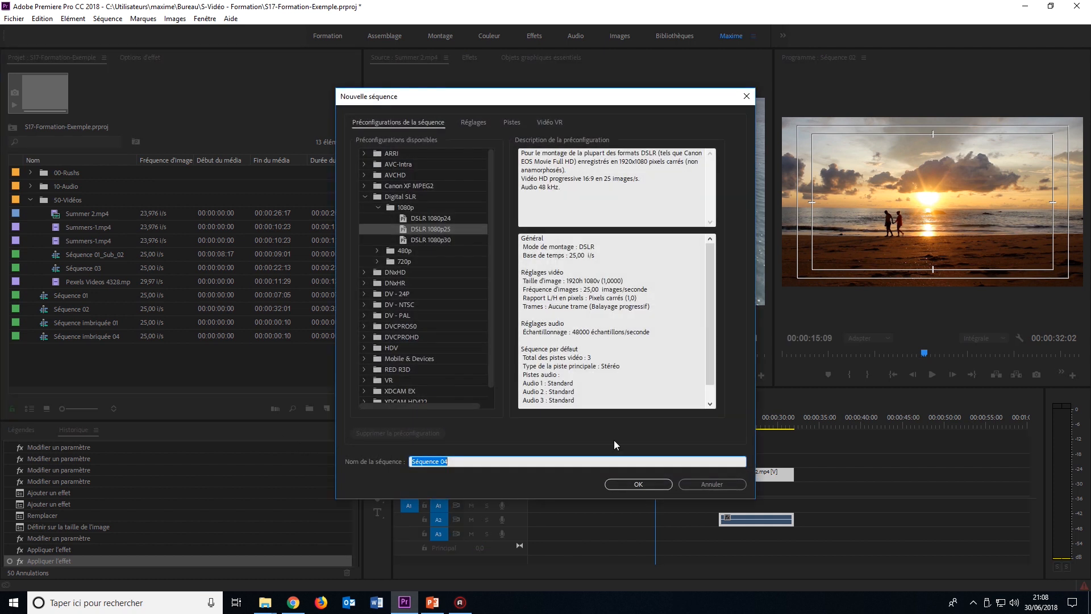
{"action": "left_click", "coordinate": [649, 484]}
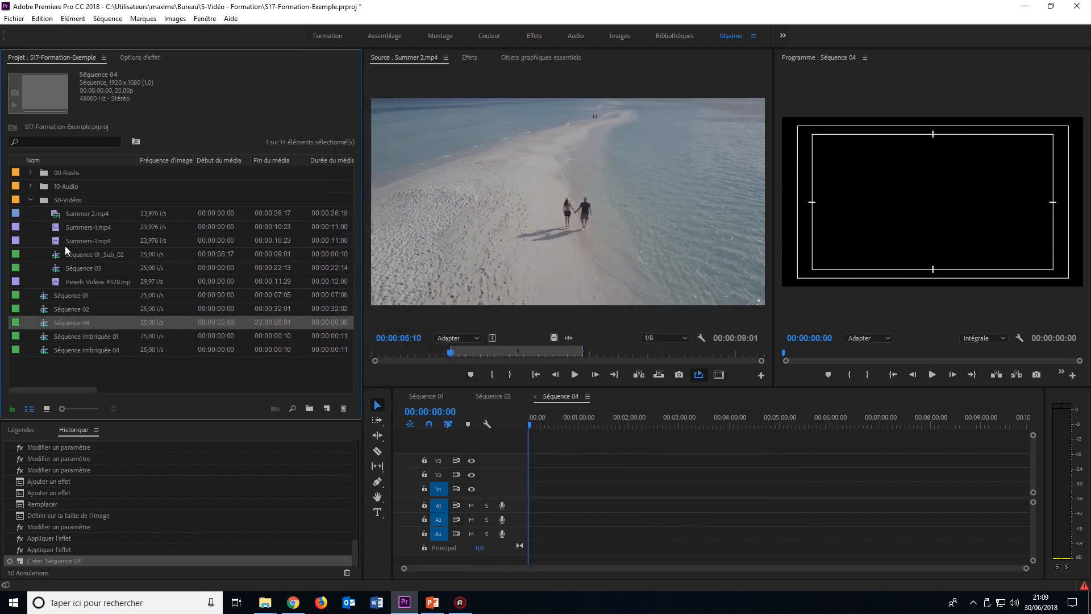
Place Summers-1.mp4 at the start of track V1 in Séquence 04, keeping the existing sequence settings
{"action": "left_click", "coordinate": [86, 240]}
{"action": "left_click_drag", "start_coordinate": [89, 239], "coordinate": [528, 489]}
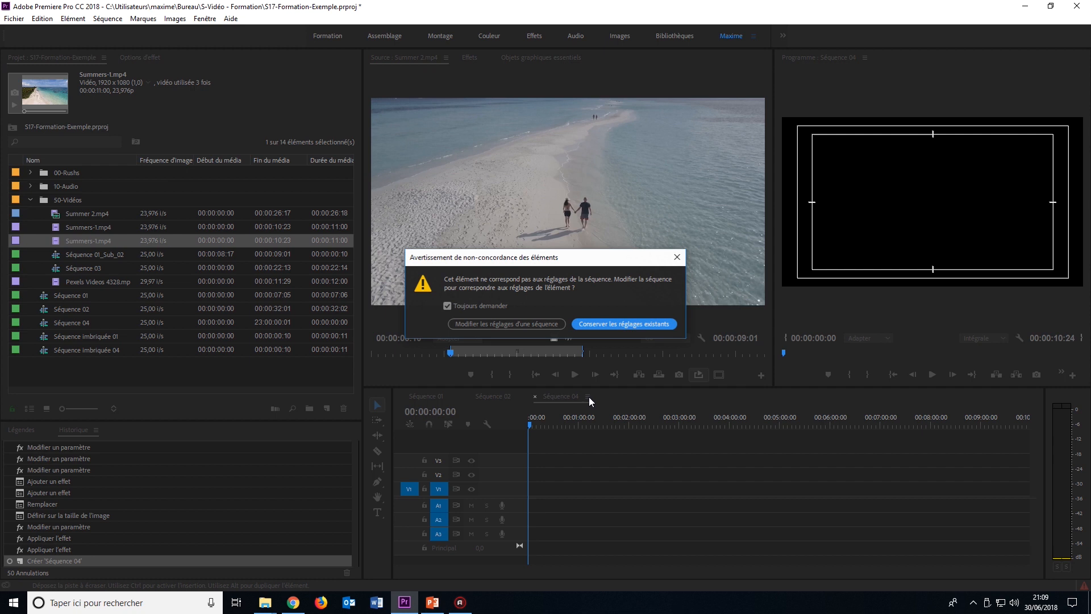
{"action": "left_click", "coordinate": [620, 323]}
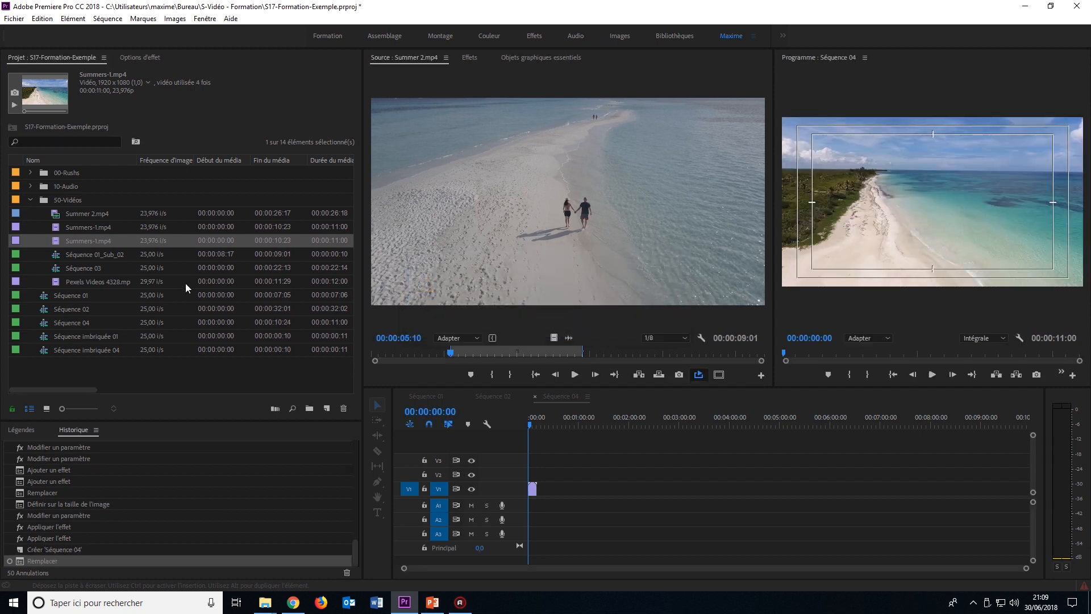
Add Pexels Videos 4328.mp4 and Summer 2.mp4 end to end after Summers-1.mp4 in Séquence 04
{"action": "left_click", "coordinate": [101, 281]}
{"action": "left_click_drag", "start_coordinate": [101, 281], "coordinate": [545, 493]}
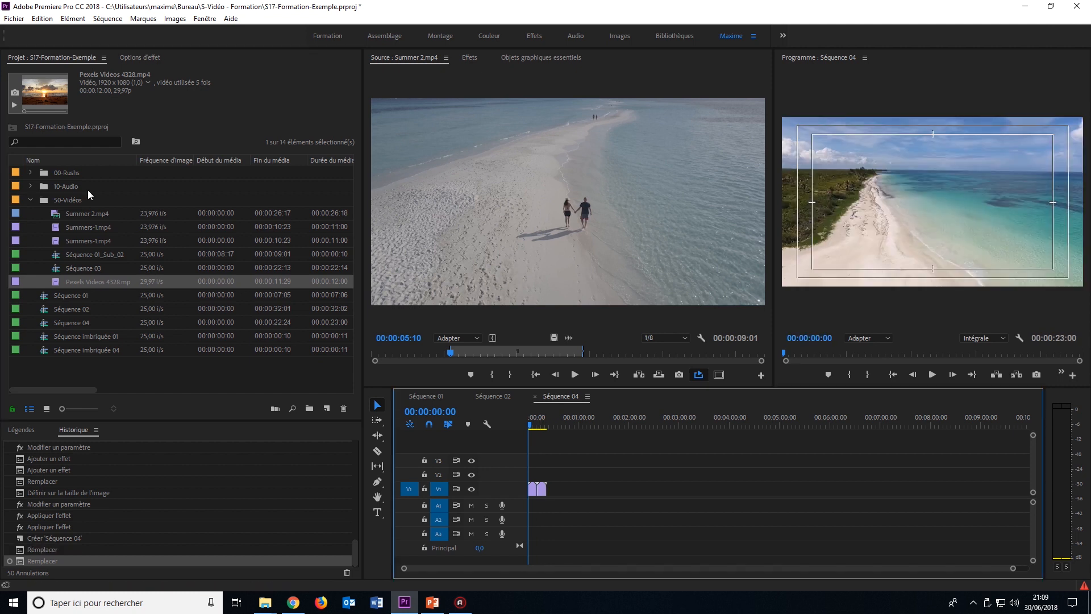
{"action": "left_click", "coordinate": [83, 215]}
{"action": "left_click_drag", "start_coordinate": [83, 214], "coordinate": [554, 493]}
{"action": "left_click_drag", "start_coordinate": [1006, 569], "coordinate": [770, 569]}
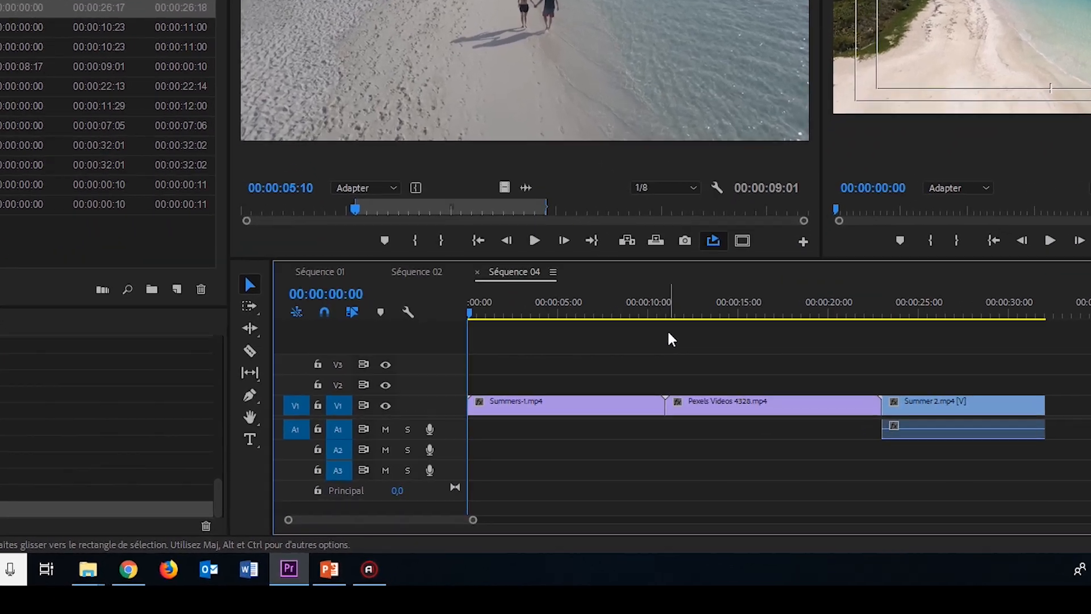
Move the playhead to the first cut at 00:00:11:00 and apply the Niveaux effect to Summers-1.mp4 and Pexels Videos 4328.mp4
{"action": "key", "text": "Down"}
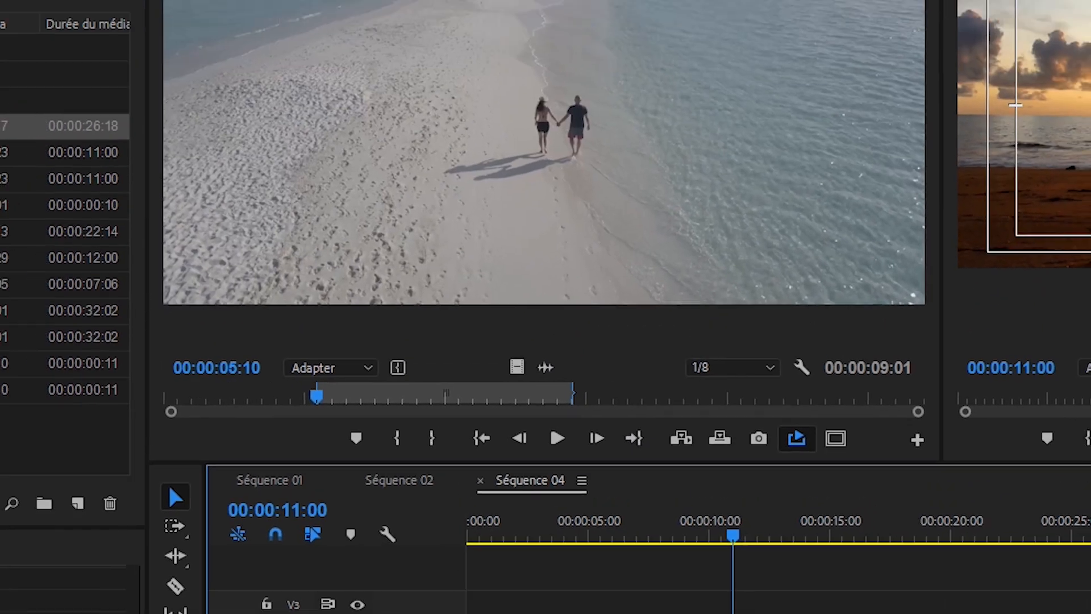
{"action": "left_click", "coordinate": [402, 92]}
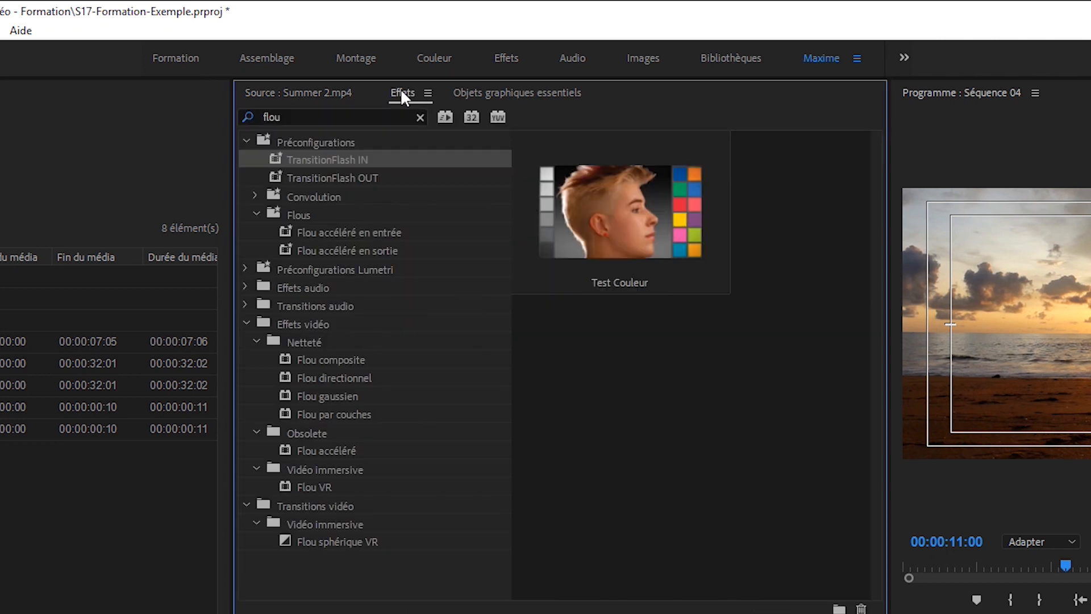
{"action": "left_click", "coordinate": [335, 119]}
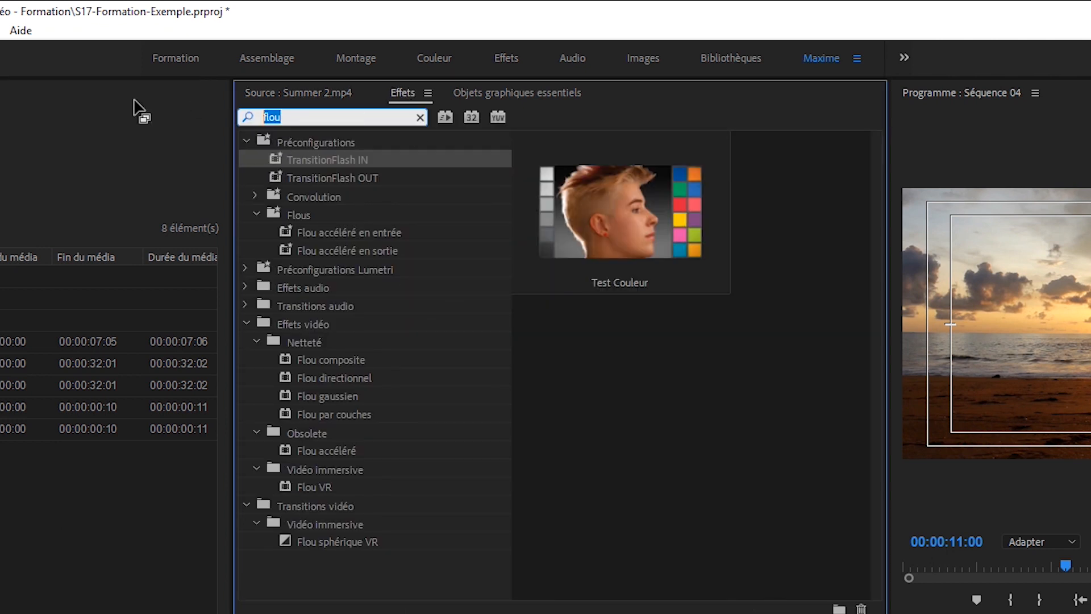
{"action": "key", "text": "BackSpace"}
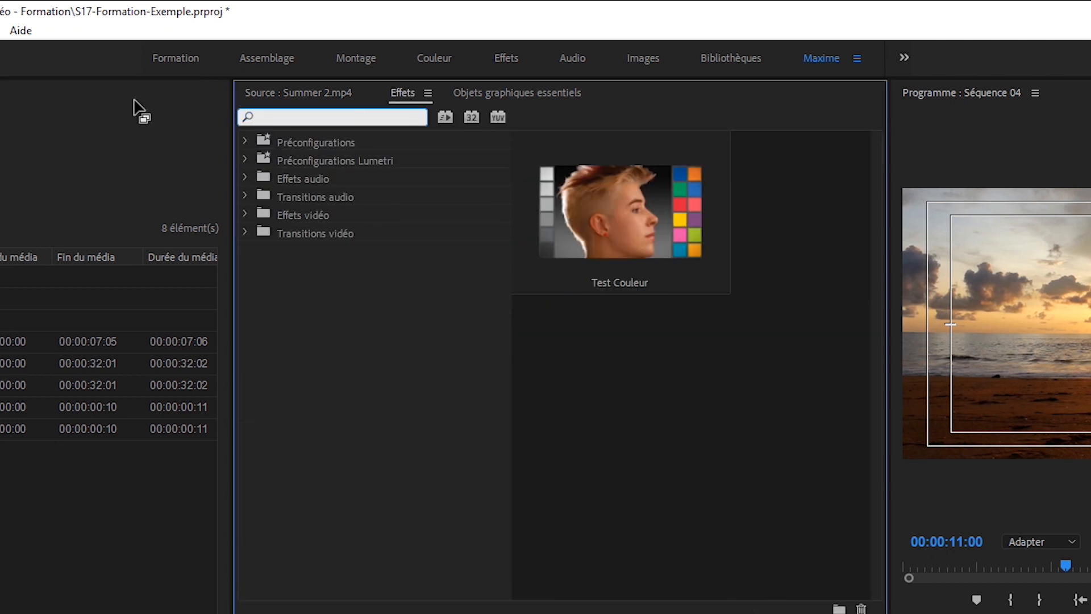
{"action": "type", "text": "niv"}
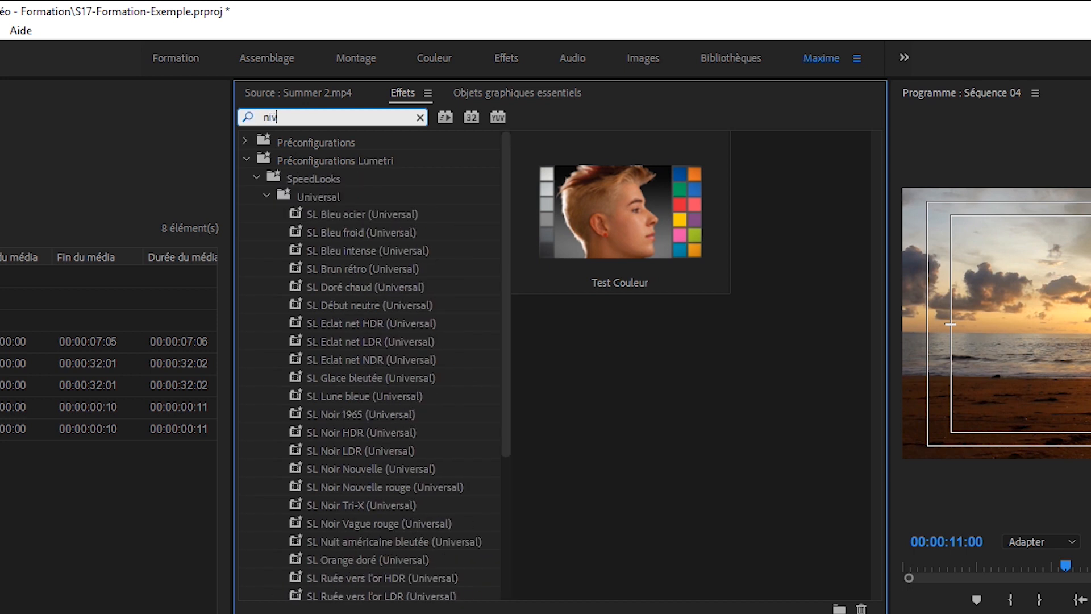
{"action": "type", "text": "eau"}
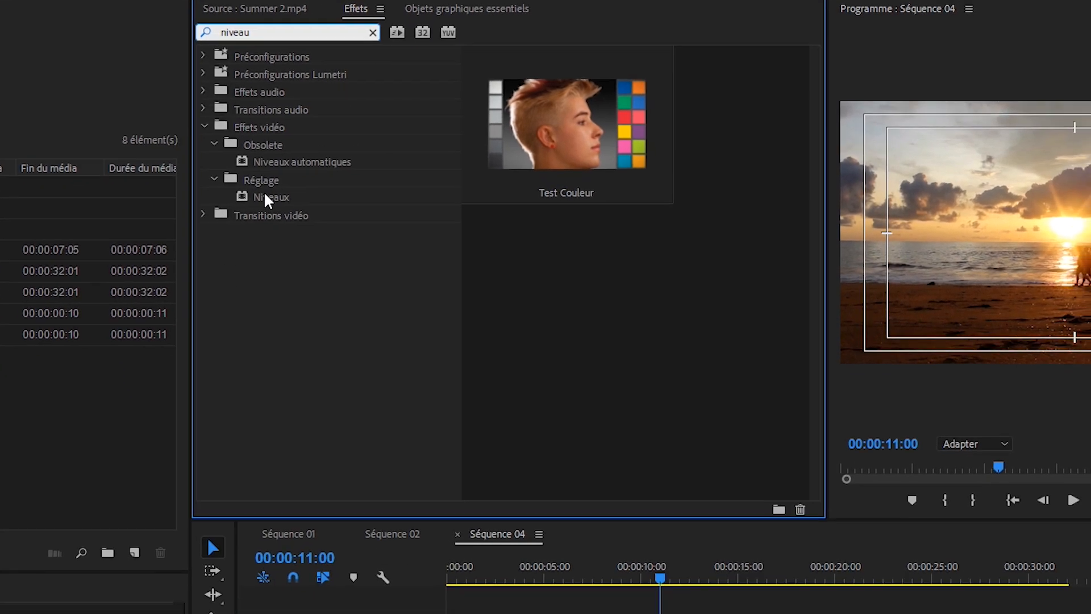
{"action": "left_click", "coordinate": [321, 291]}
{"action": "left_click_drag", "start_coordinate": [238, 116], "coordinate": [536, 579]}
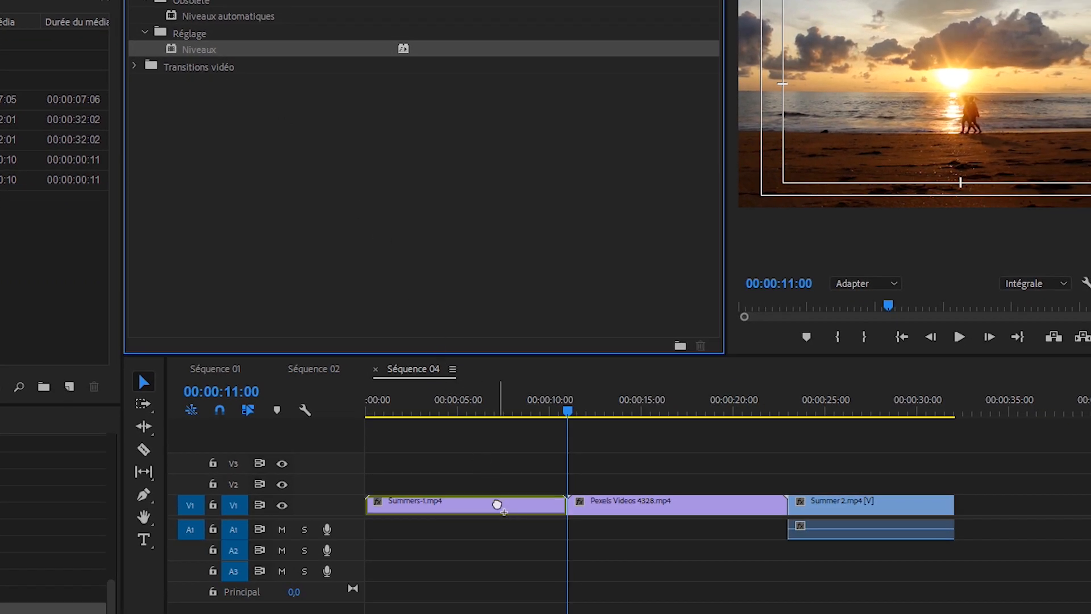
{"action": "left_click_drag", "start_coordinate": [497, 504], "coordinate": [498, 506]}
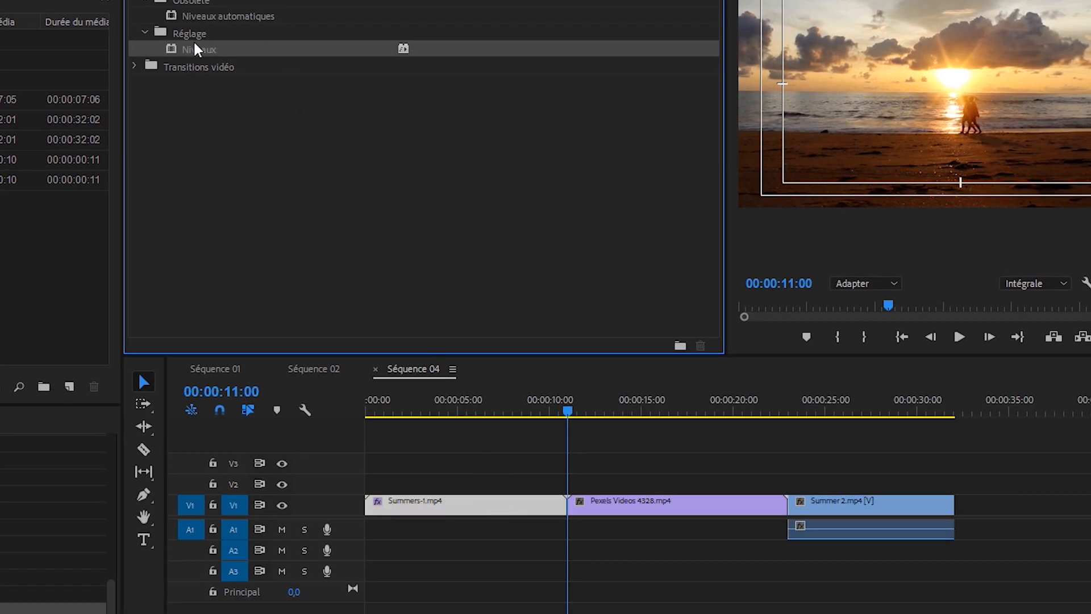
{"action": "left_click_drag", "start_coordinate": [197, 51], "coordinate": [614, 512]}
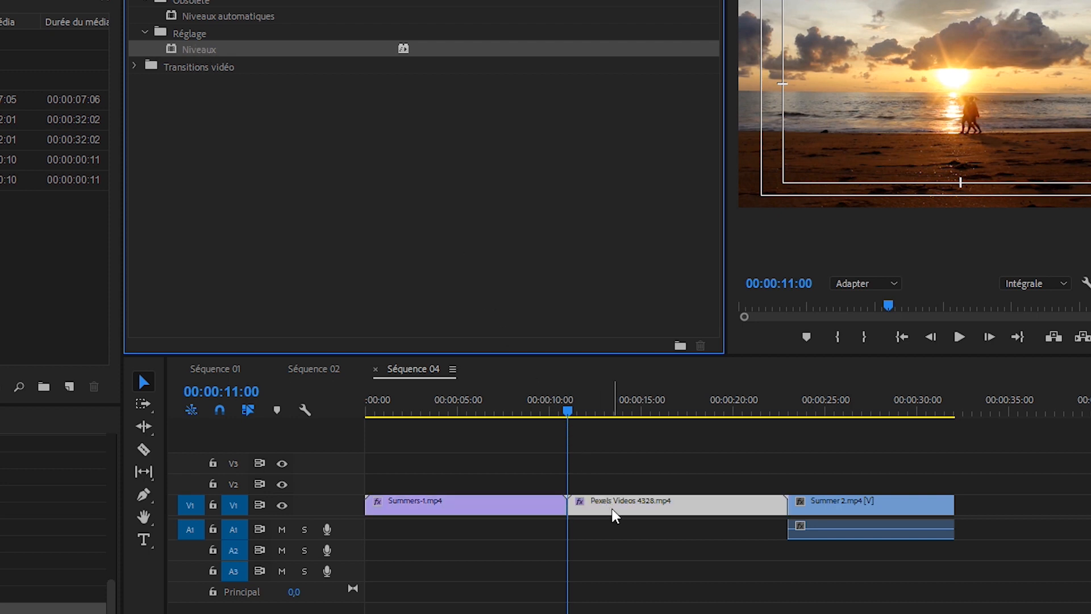
Find the obsolete Flou accéléré effect and apply it to both Summers-1.mp4 and Pexels Videos 4328.mp4
{"action": "left_click_drag", "start_coordinate": [256, 31], "coordinate": [166, 36]}
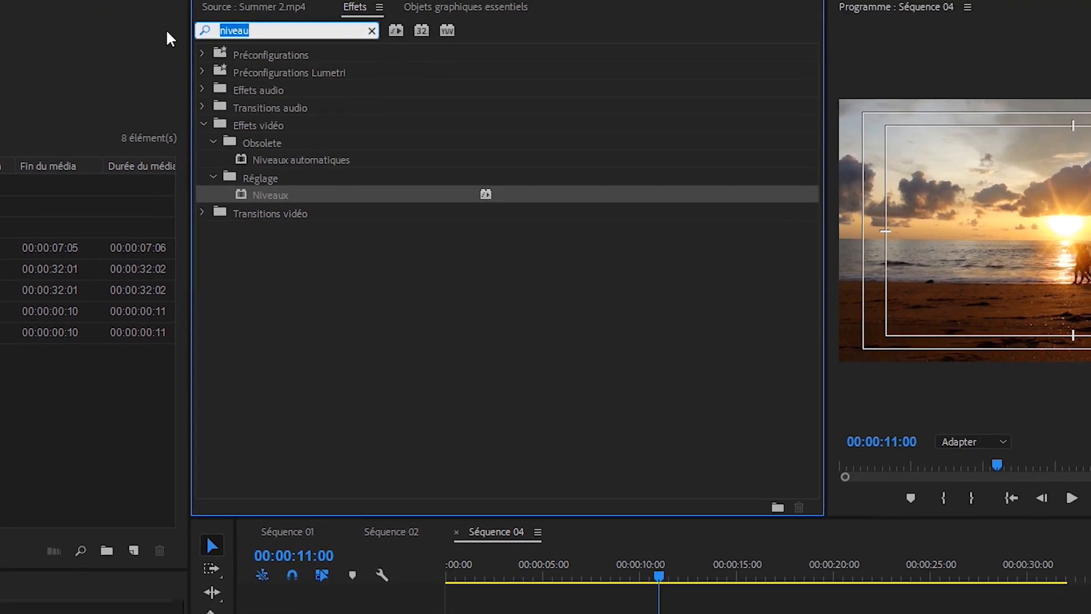
{"action": "type", "text": "flo"}
{"action": "type", "text": "u"}
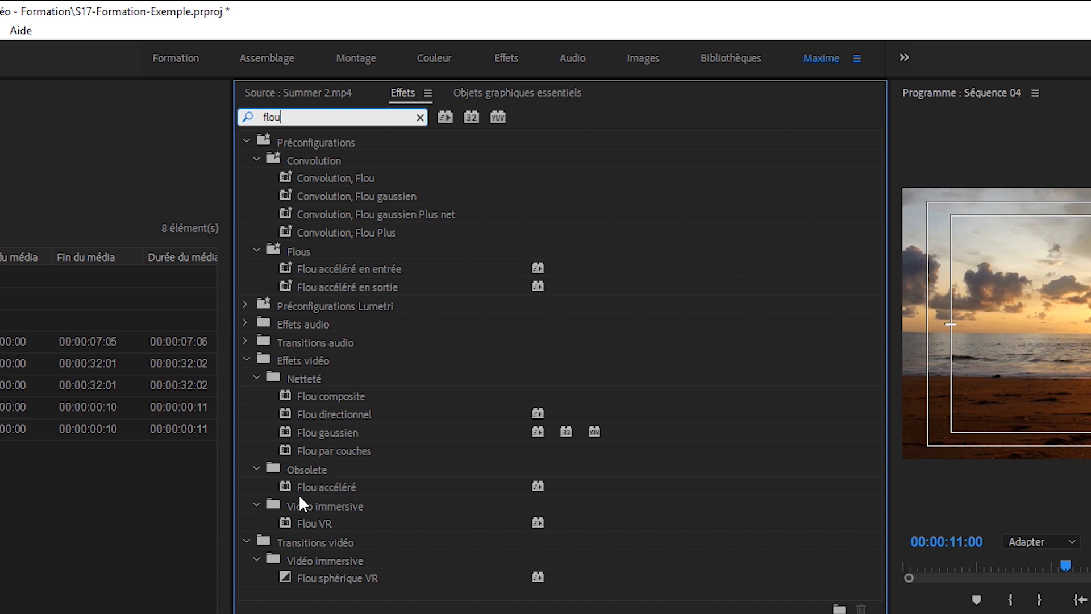
{"action": "left_click", "coordinate": [287, 360]}
{"action": "left_click", "coordinate": [309, 470]}
{"action": "left_click_drag", "start_coordinate": [263, 377], "coordinate": [597, 613]}
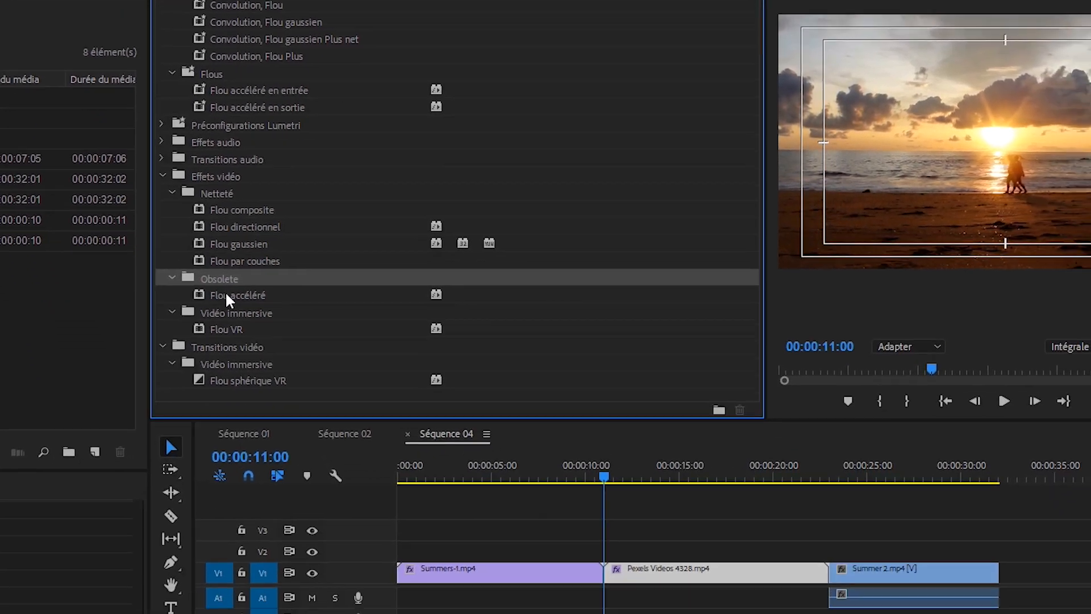
{"action": "left_click_drag", "start_coordinate": [514, 518], "coordinate": [513, 518]}
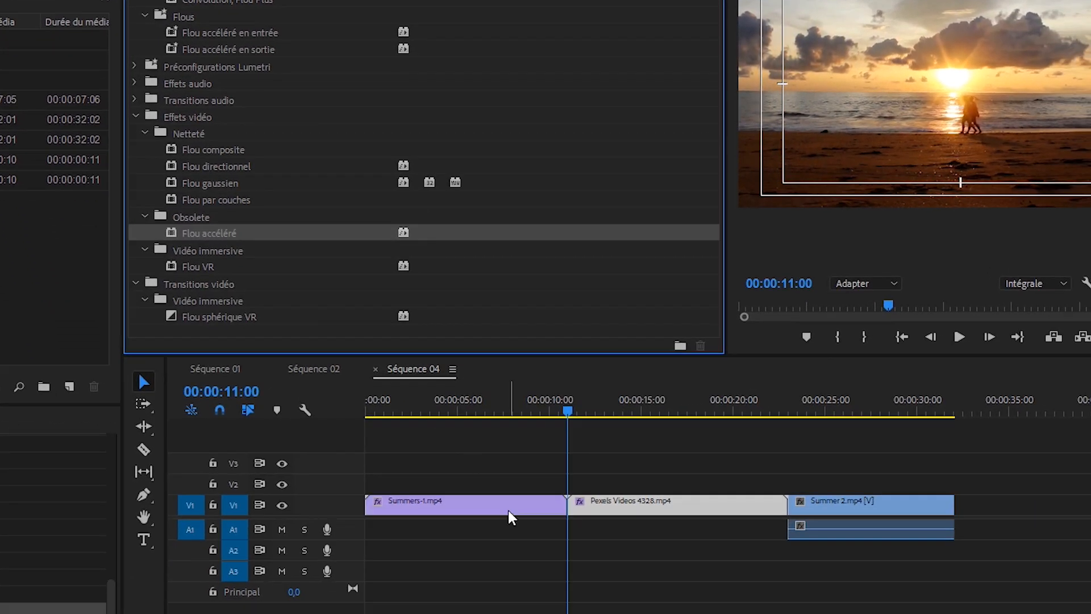
{"action": "left_click", "coordinate": [383, 506]}
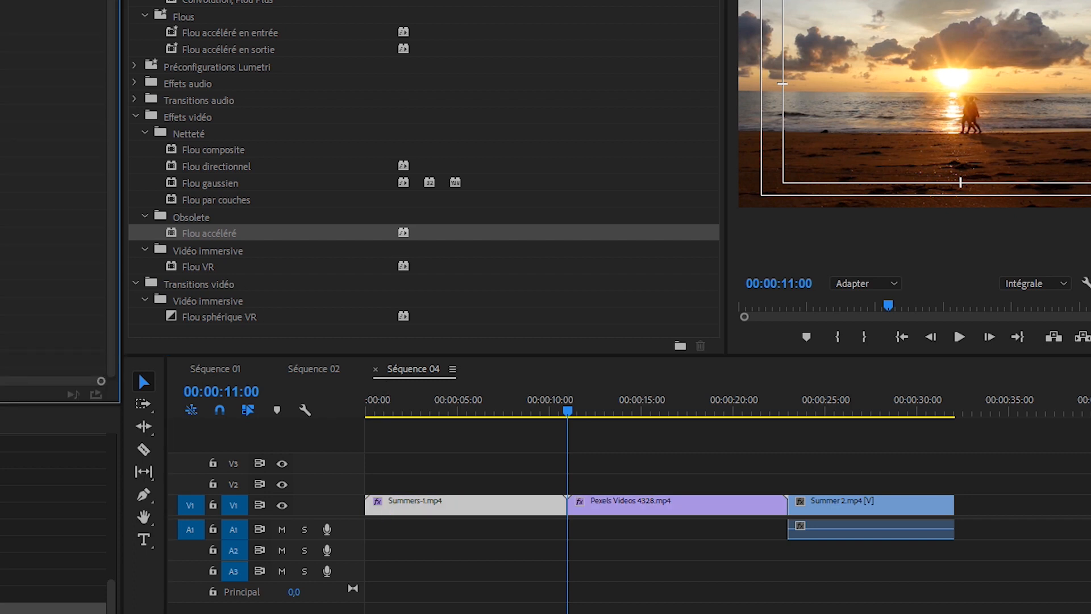
{"action": "left_click_drag", "start_coordinate": [216, 240], "coordinate": [657, 508]}
Expand the Niveaux settings of the Summers-1.mp4 clip and reorder its effects so Flou accéléré sits above Niveaux
{"action": "left_click", "coordinate": [551, 504]}
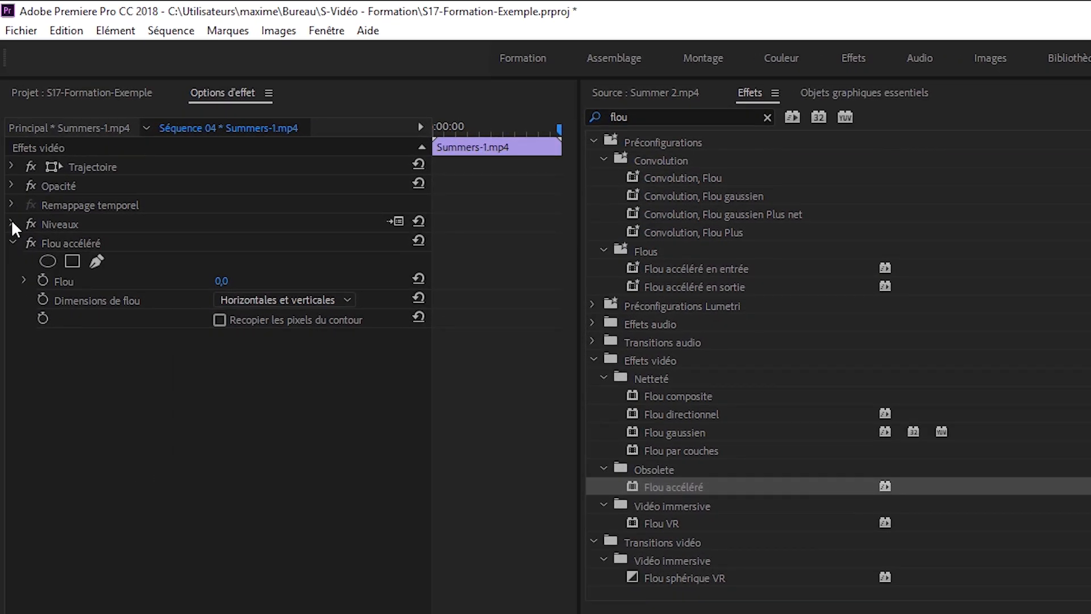
{"action": "left_click", "coordinate": [12, 223]}
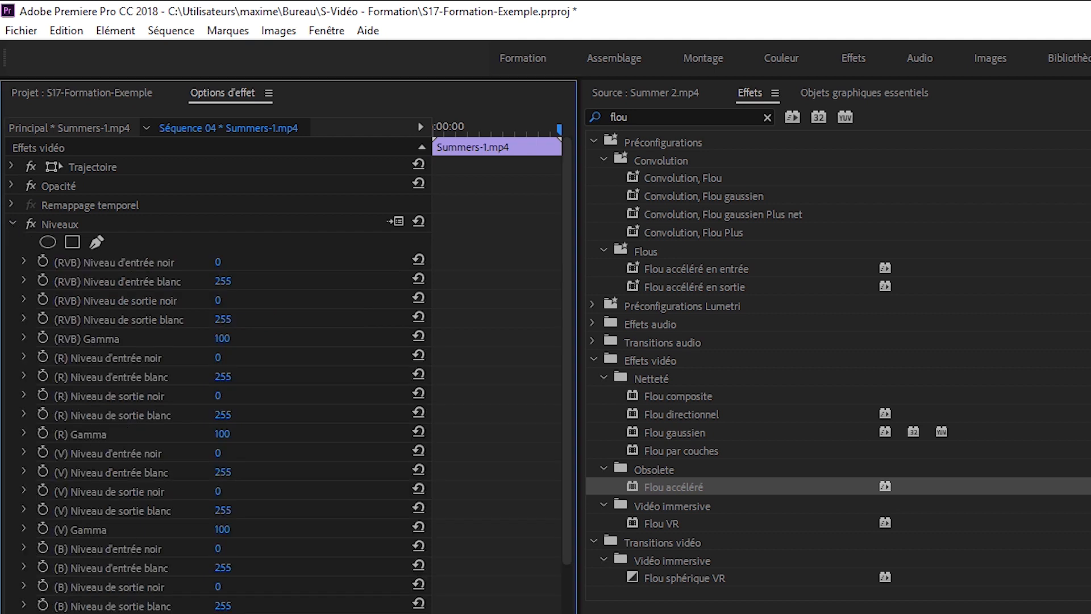
{"action": "left_click_drag", "start_coordinate": [94, 613], "coordinate": [101, 222]}
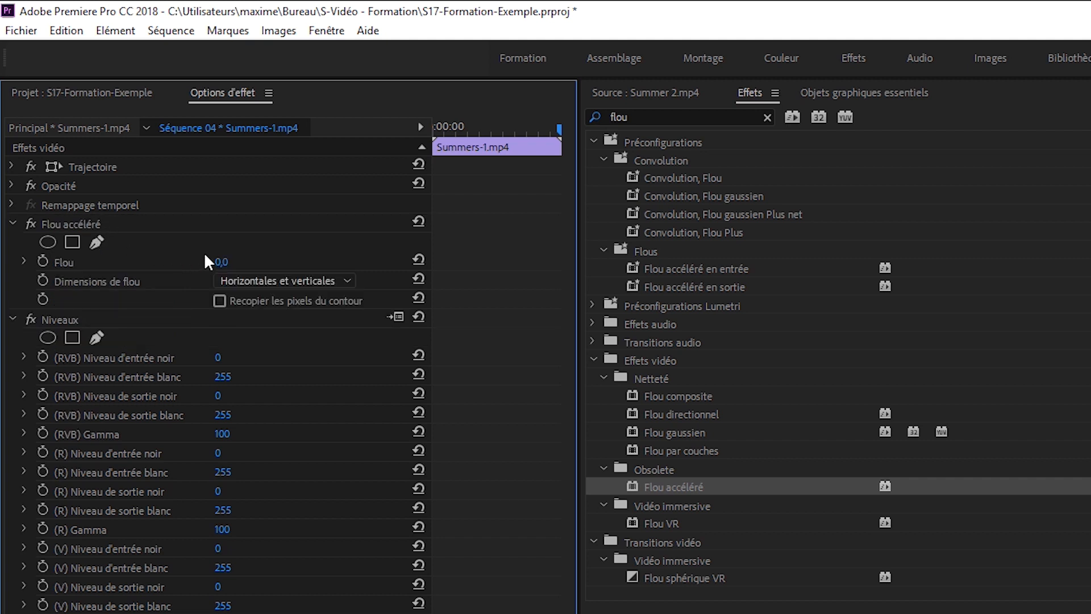
Enable keyframing for Flou in Flou accéléré on Summers-1.mp4 and set its value to 20 at 00:00:11:00
{"action": "left_click", "coordinate": [221, 261]}
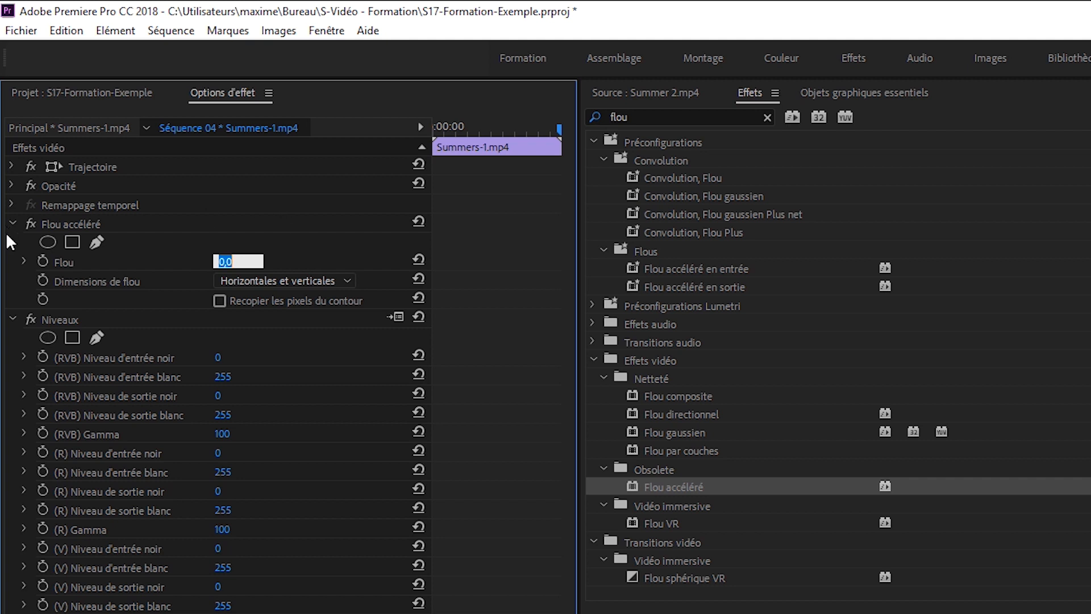
{"action": "left_click", "coordinate": [42, 261]}
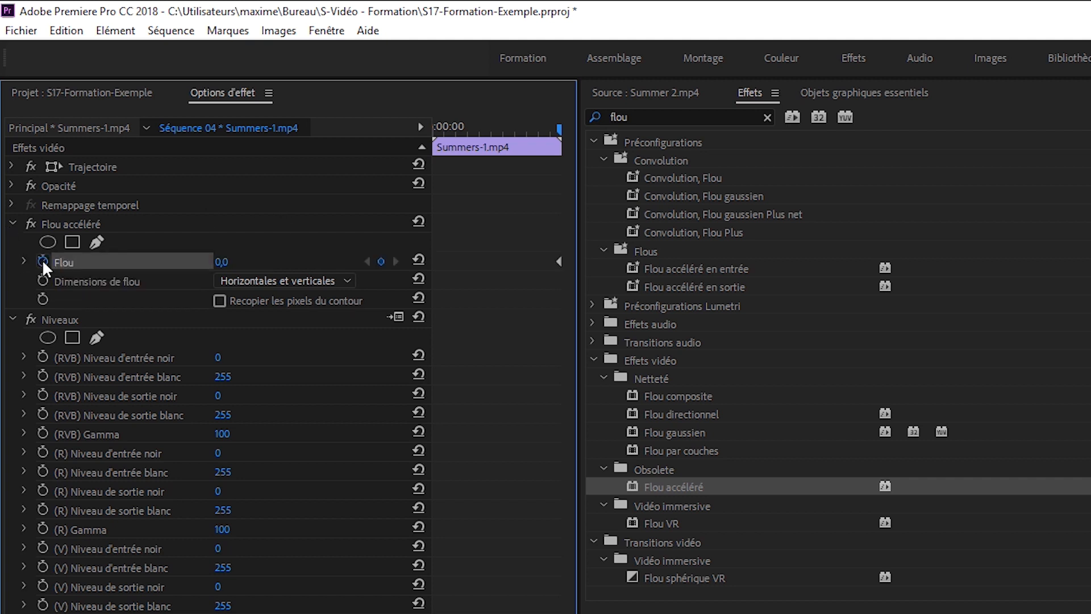
{"action": "left_click", "coordinate": [220, 263]}
{"action": "type", "text": "20"}
{"action": "key", "text": "Return"}
Keyframe (RVB) Niveau d'entrée blanc and (RVB) Gamma at 00:00:11:00, set both to 0, and save the project
{"action": "left_click", "coordinate": [43, 377]}
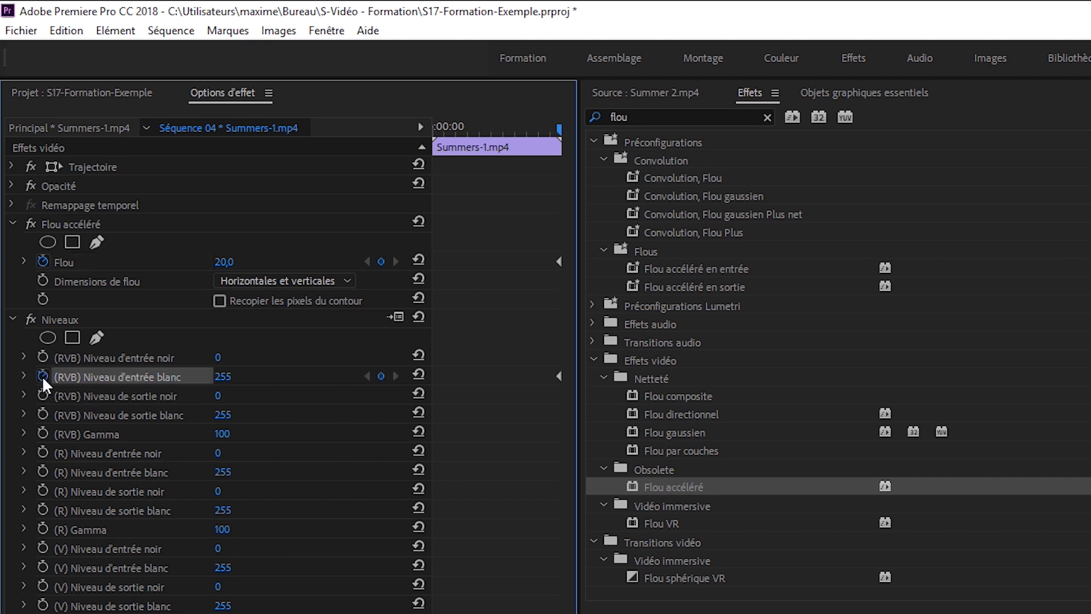
{"action": "left_click", "coordinate": [43, 432]}
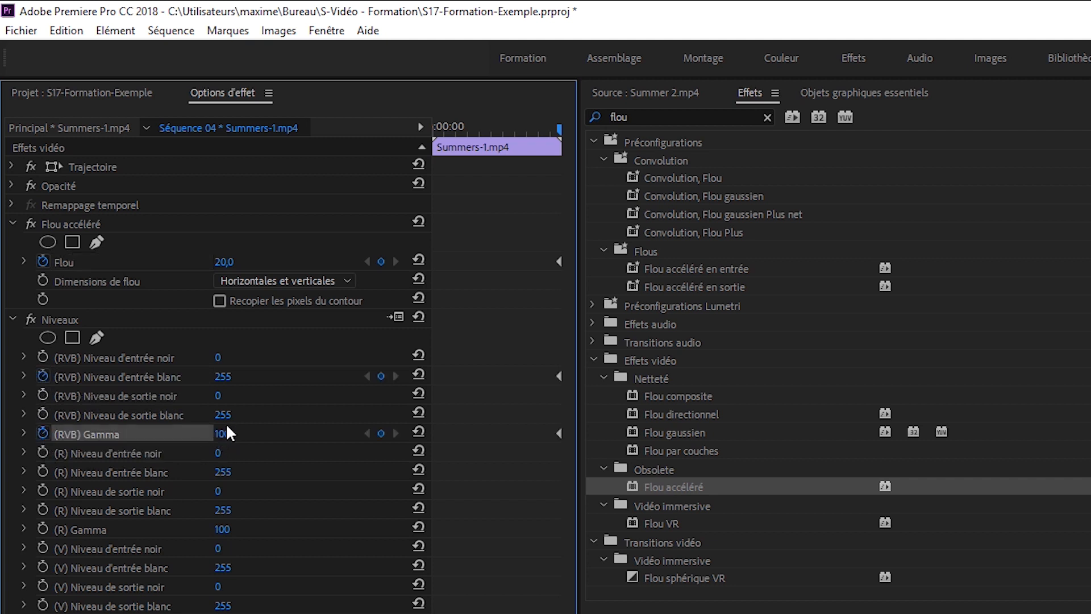
{"action": "left_click", "coordinate": [224, 376]}
{"action": "type", "text": "0"}
{"action": "key", "text": "Return"}
{"action": "left_click", "coordinate": [223, 434]}
{"action": "type", "text": "0"}
{"action": "key", "text": "Return"}
{"action": "key", "text": "ctrl+s"}
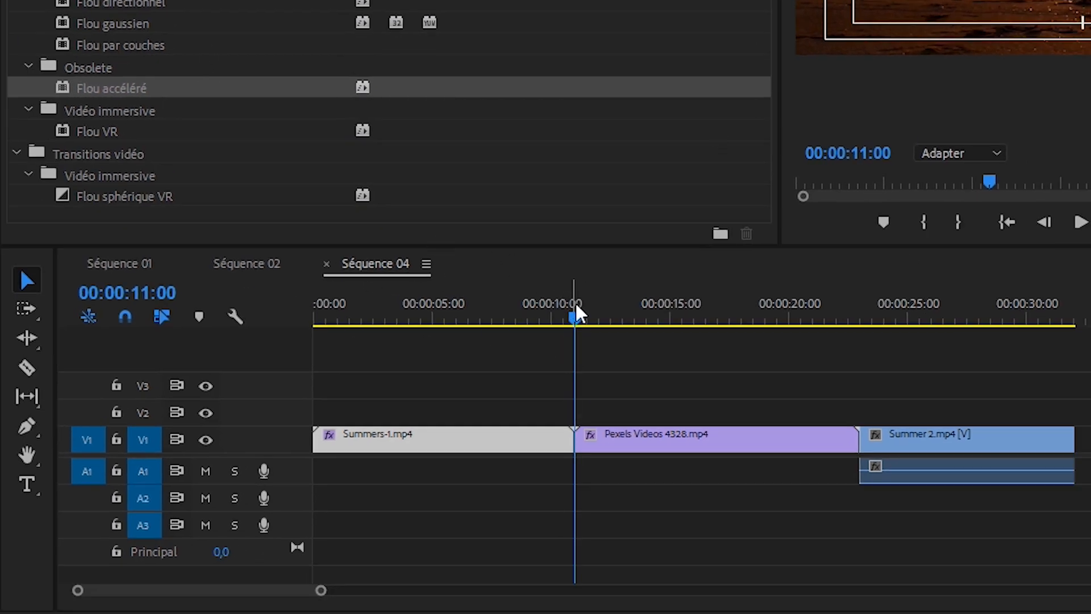
Step the playhead back five frames to 00:00:10:20 and set (RVB) Gamma of Summers-1.mp4 to 50
{"action": "left_click", "coordinate": [490, 263]}
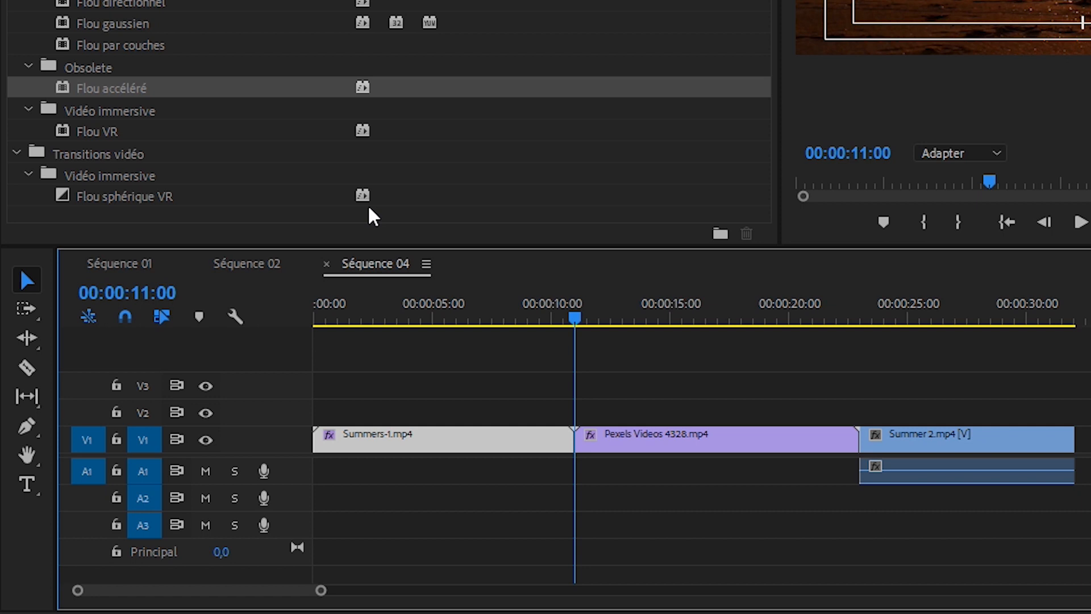
{"action": "key", "text": "Left"}
{"action": "key", "text": "Left"}
{"action": "key", "text": "Left"}
{"action": "key", "text": "Left"}
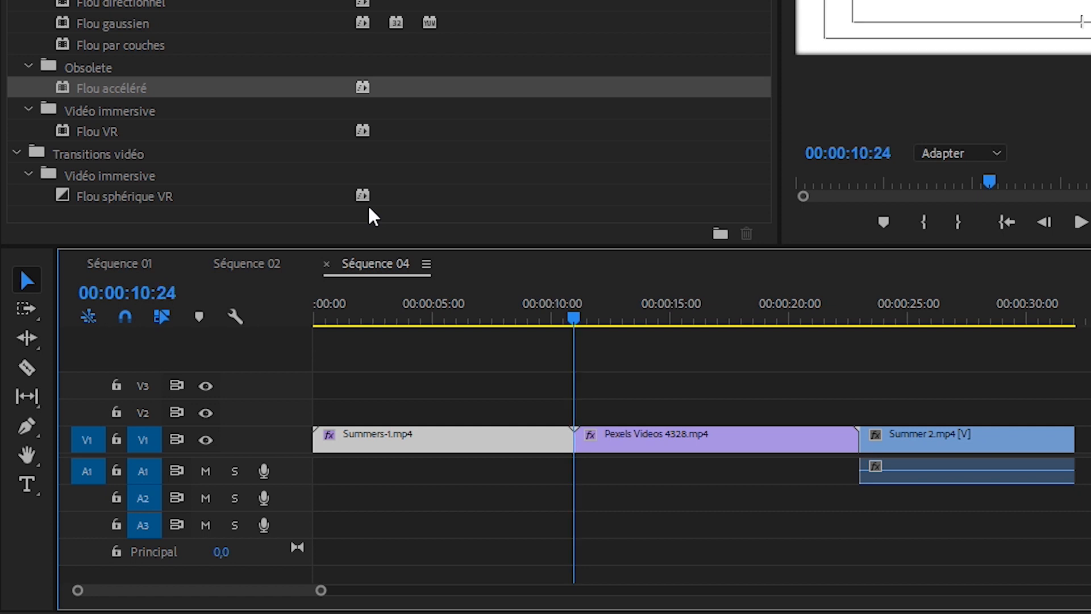
{"action": "key", "text": "Left"}
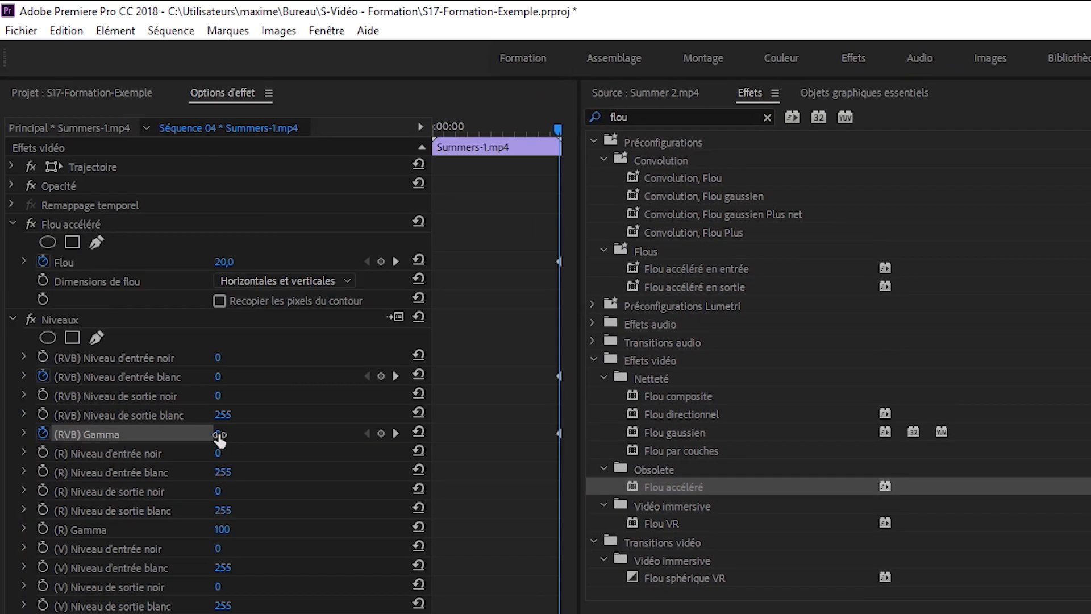
{"action": "left_click", "coordinate": [218, 435]}
{"action": "type", "text": "50"}
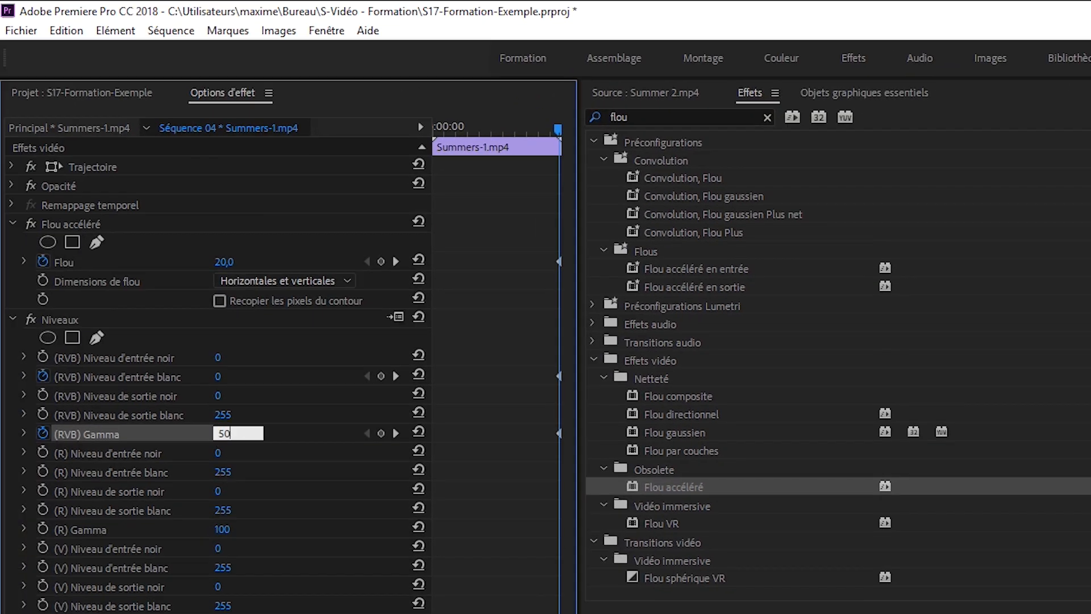
{"action": "key", "text": "Return"}
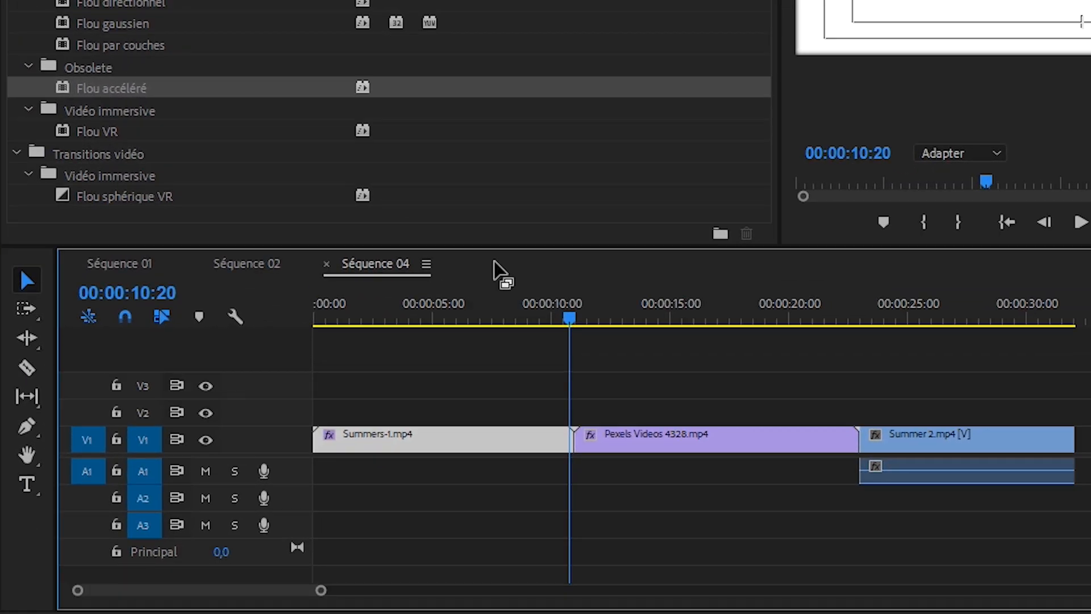
Step the playhead back five frames to 00:00:10:15 and set (RVB) Gamma of Summers-1.mp4 to 100
{"action": "key", "text": "Left"}
{"action": "key", "text": "Left"}
{"action": "key", "text": "Left"}
{"action": "key", "text": "Left"}
{"action": "key", "text": "Left"}
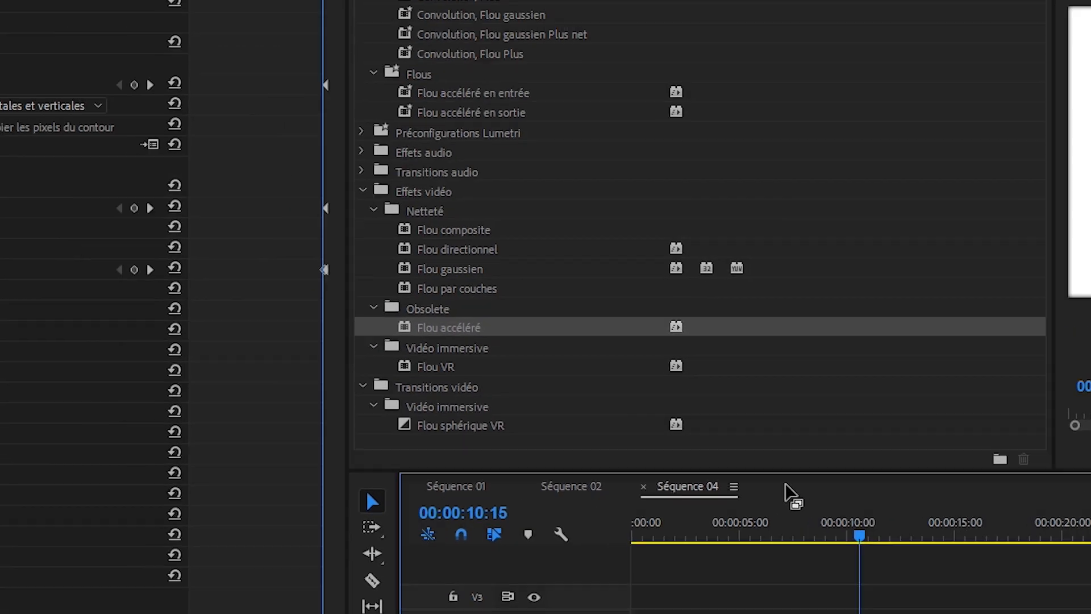
{"action": "left_click", "coordinate": [223, 433]}
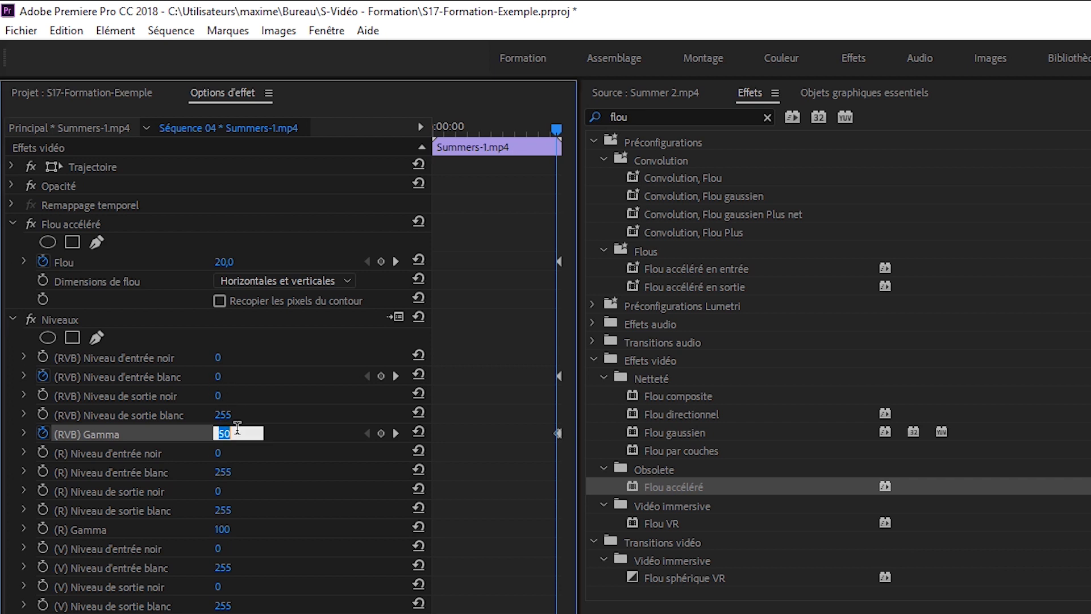
{"action": "type", "text": "100"}
Set (RVB) Niveau d'entrée blanc to 255 and Flou to 0 on Summers-1.mp4 at 00:00:10:15
{"action": "left_click", "coordinate": [241, 373]}
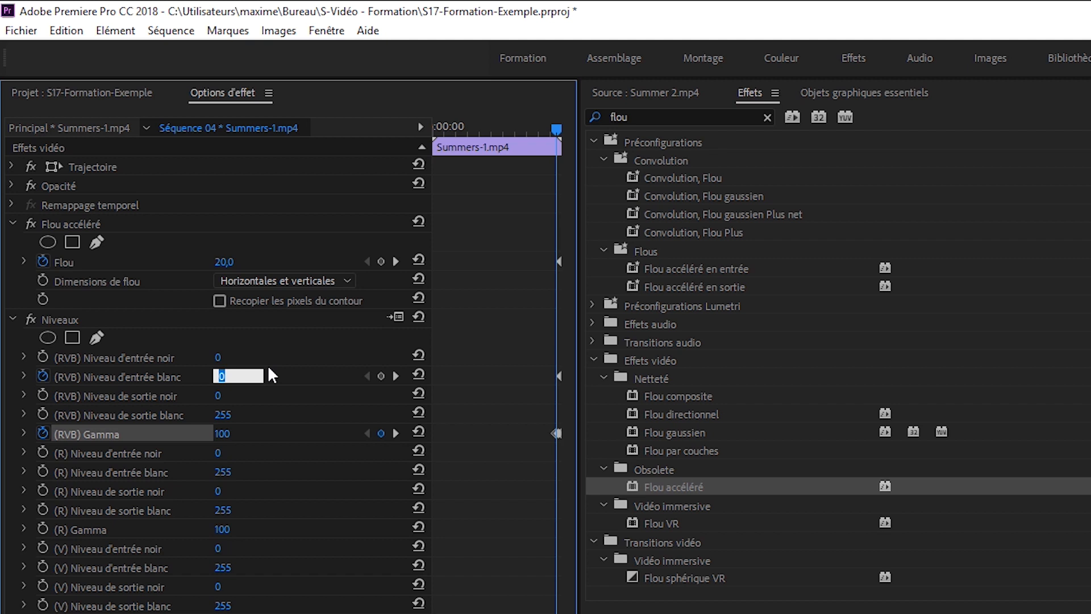
{"action": "type", "text": "255"}
{"action": "left_click", "coordinate": [226, 263]}
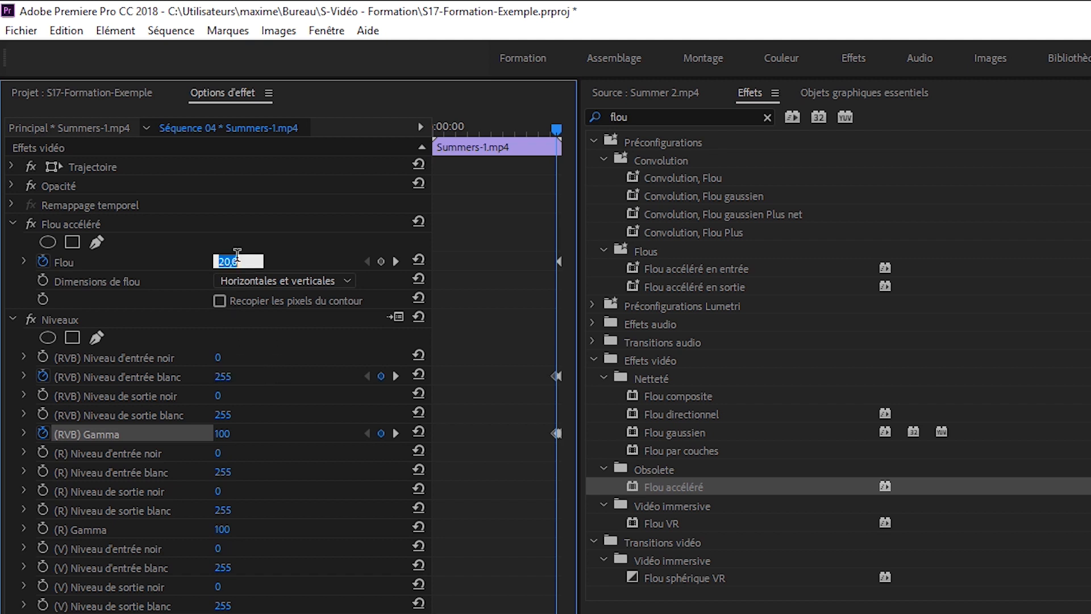
{"action": "type", "text": "0"}
{"action": "key", "text": "Return"}
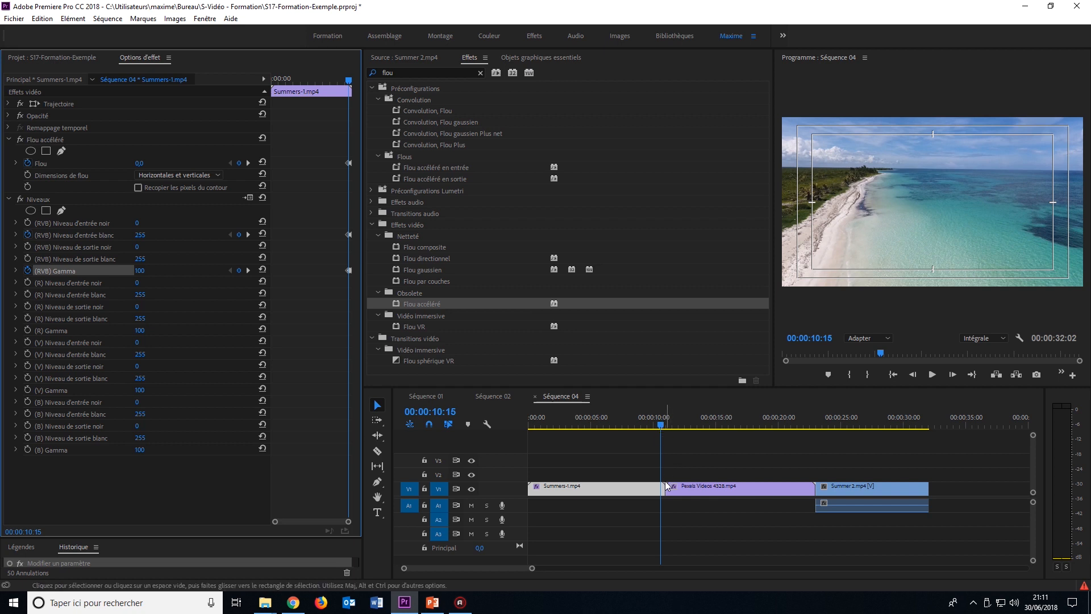
Move the playhead to 00:00:11:00 and reorder the effects of Pexels Videos 4328.mp4 so Flou accéléré sits above Niveaux
{"action": "left_click", "coordinate": [696, 403]}
{"action": "key", "text": "Down"}
{"action": "left_click", "coordinate": [685, 487]}
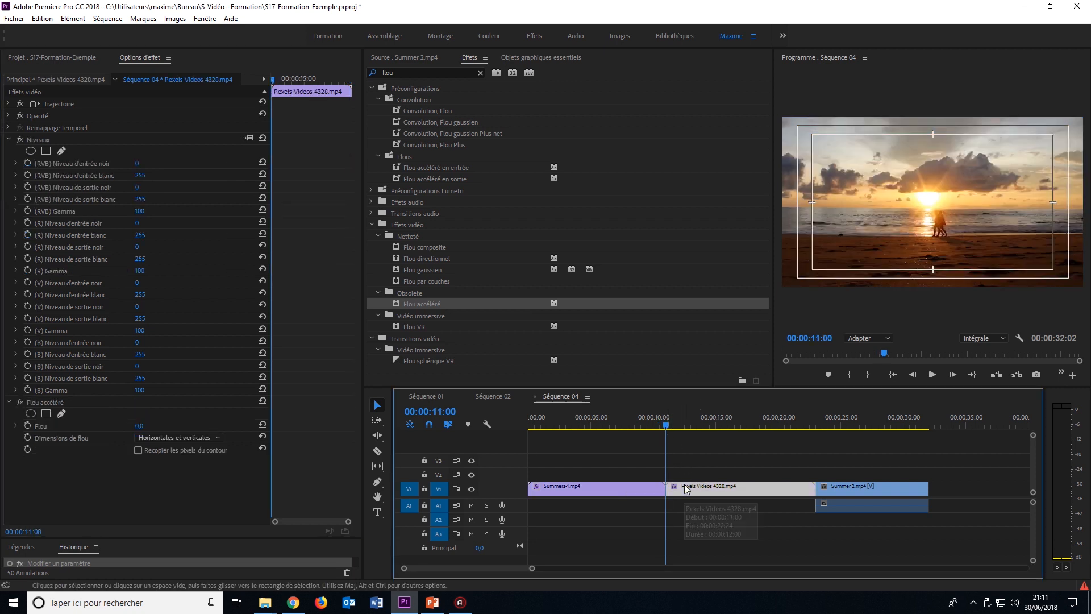
{"action": "left_click_drag", "start_coordinate": [55, 405], "coordinate": [86, 136]}
Enable keyframing for Flou, (RVB) Niveau d'entrée blanc and (RVB) Gamma on Pexels Videos 4328.mp4, and set Flou to 20
{"action": "left_click", "coordinate": [27, 163]}
{"action": "left_click", "coordinate": [27, 235]}
{"action": "left_click", "coordinate": [28, 271]}
{"action": "left_click", "coordinate": [139, 163]}
{"action": "type", "text": "20"}
{"action": "key", "text": "Return"}
Set (RVB) Niveau d'entrée blanc and (RVB) Gamma of Pexels Videos 4328.mp4 to 0 at 00:00:11:00
{"action": "left_click", "coordinate": [141, 235]}
{"action": "type", "text": "0"}
{"action": "key", "text": "Return"}
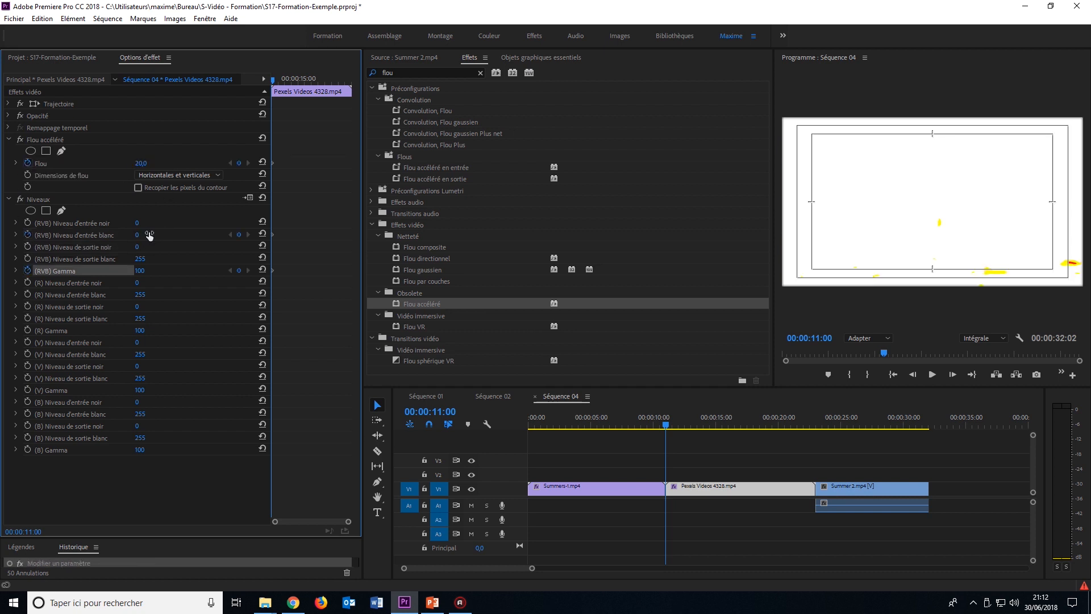
{"action": "left_click", "coordinate": [140, 271]}
{"action": "type", "text": "0"}
{"action": "key", "text": "Return"}
Step the playhead forward to 00:00:11:06 and set (RVB) Gamma of Pexels Videos 4328.mp4 to 50
{"action": "key", "text": "Right"}
{"action": "key", "text": "Right"}
{"action": "key", "text": "Right"}
{"action": "key", "text": "Right"}
{"action": "key", "text": "Right"}
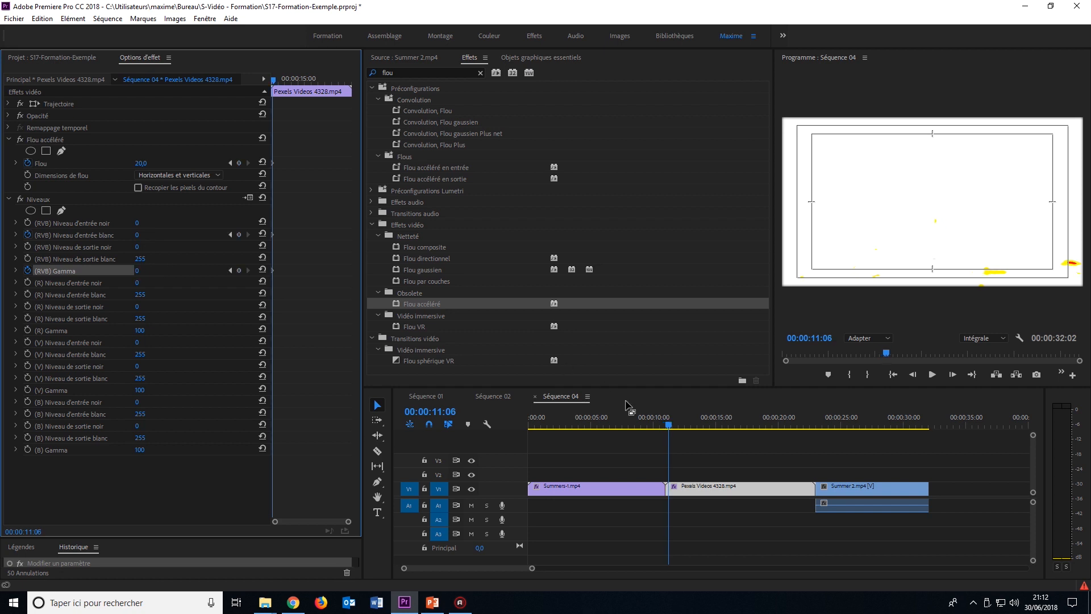
{"action": "left_click", "coordinate": [142, 271]}
{"action": "type", "text": "50"}
{"action": "key", "text": "Return"}
Step the playhead forward five frames to 00:00:11:11 and set (RVB) Gamma of Pexels Videos 4328.mp4 to 100
{"action": "key", "text": "Right"}
{"action": "key", "text": "Right"}
{"action": "key", "text": "Right"}
{"action": "key", "text": "Right"}
{"action": "key", "text": "Right"}
{"action": "left_click", "coordinate": [149, 270]}
{"action": "type", "text": "100"}
{"action": "key", "text": "Return"}
Set (RVB) Niveau d'entrée blanc to 255 and Flou to 0 on Pexels Videos 4328.mp4 at 00:00:11:11
{"action": "left_click", "coordinate": [140, 234]}
{"action": "type", "text": "255"}
{"action": "key", "text": "Return"}
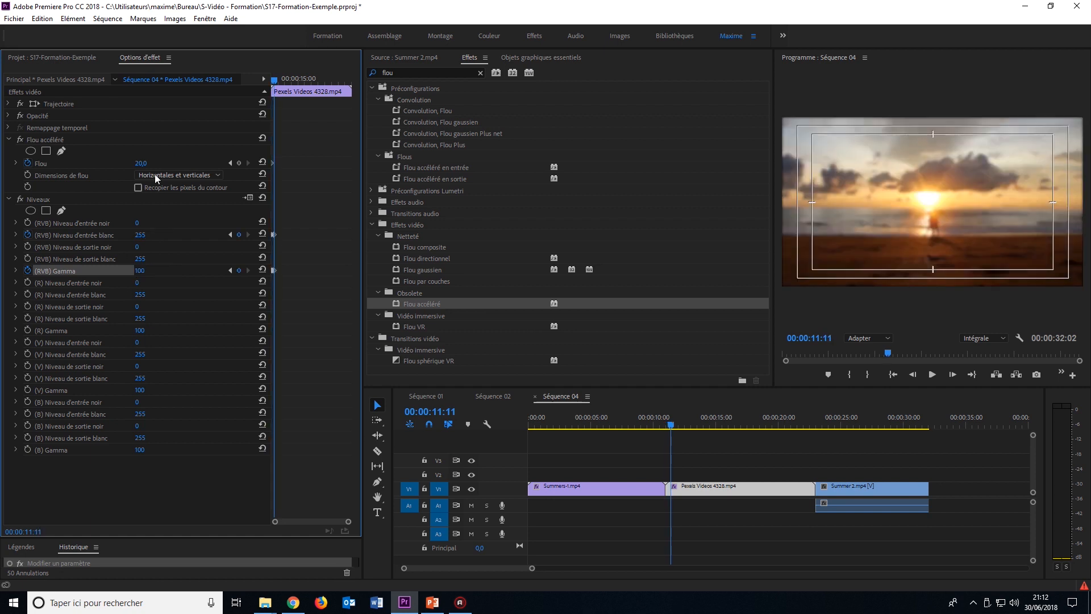
{"action": "left_click", "coordinate": [143, 163]}
{"action": "type", "text": "0"}
{"action": "key", "text": "Return"}
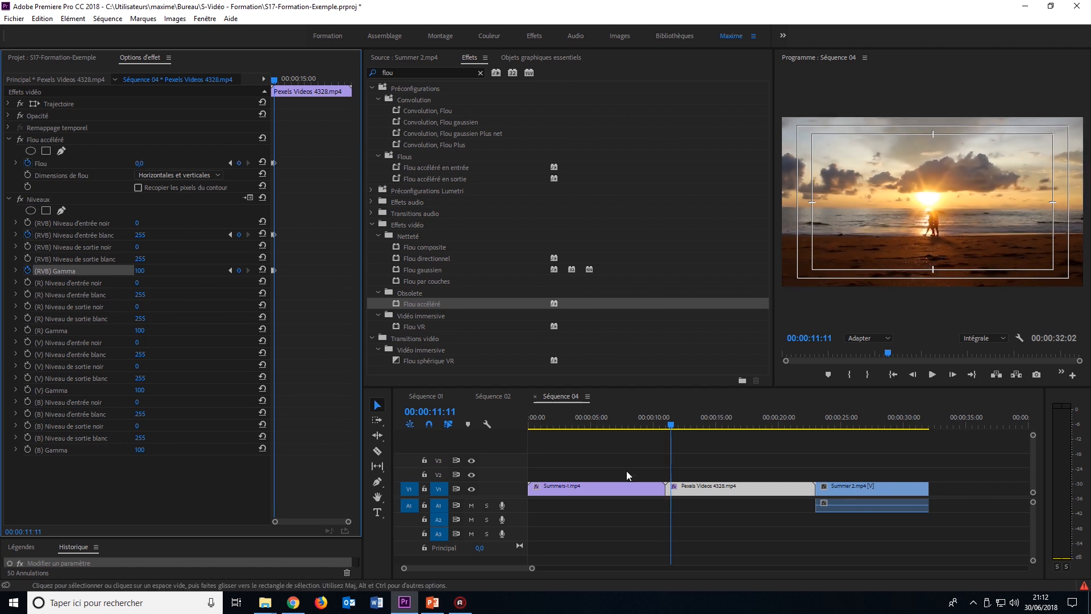
Play the flash transition between Summers-1.mp4 and Pexels Videos 4328.mp4 from 00:00:06:06 in the maximized program monitor, then restore the layout
{"action": "left_click_drag", "start_coordinate": [672, 425], "coordinate": [604, 429]}
{"action": "left_click", "coordinate": [884, 257]}
{"action": "key", "text": "grave"}
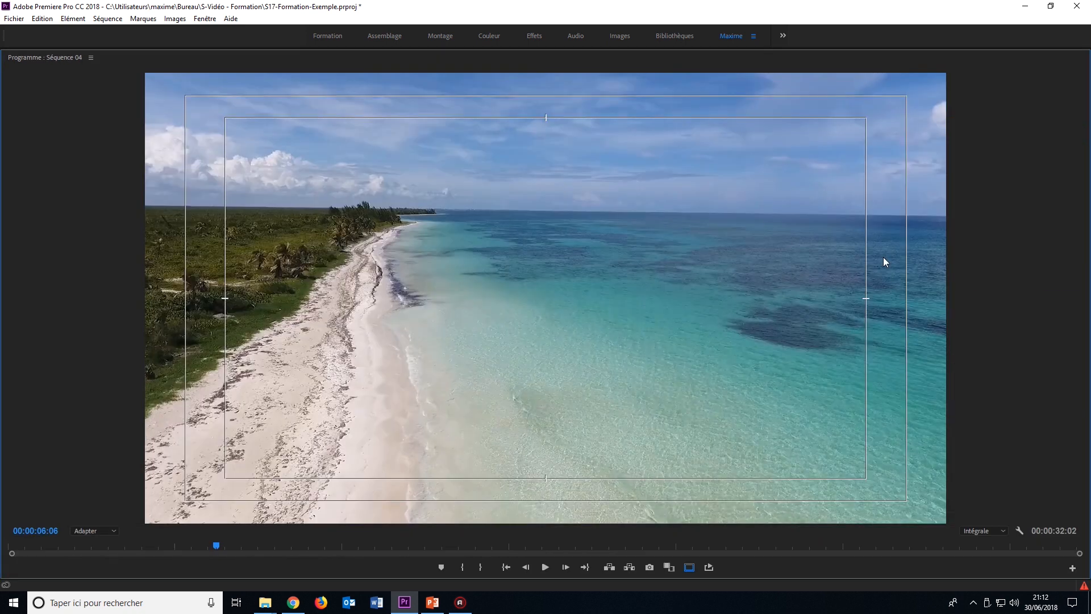
{"action": "key", "text": "space"}
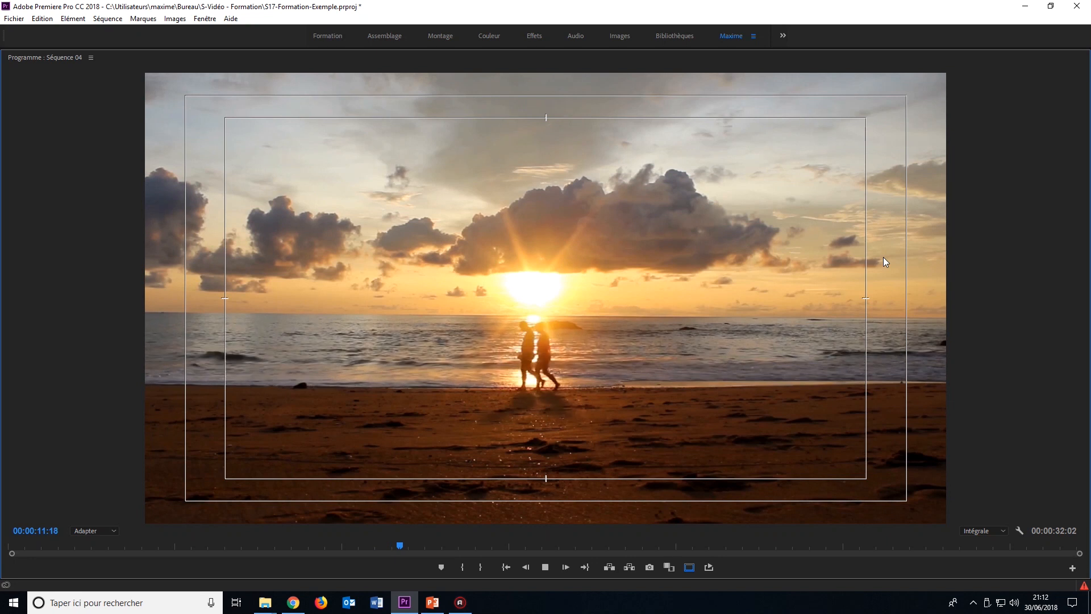
{"action": "key", "text": "space"}
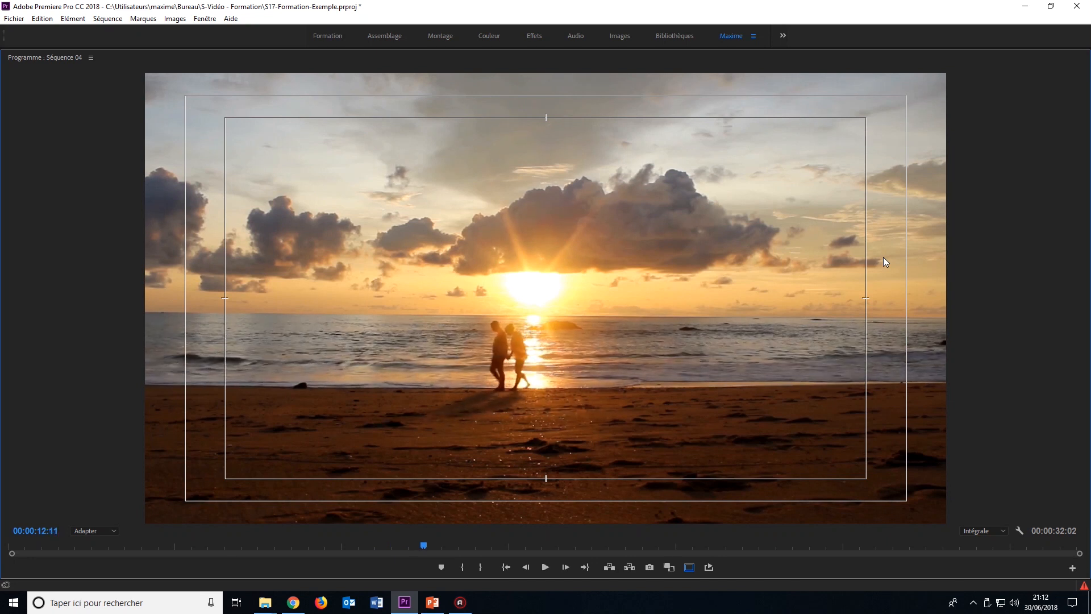
{"action": "key", "text": "grave"}
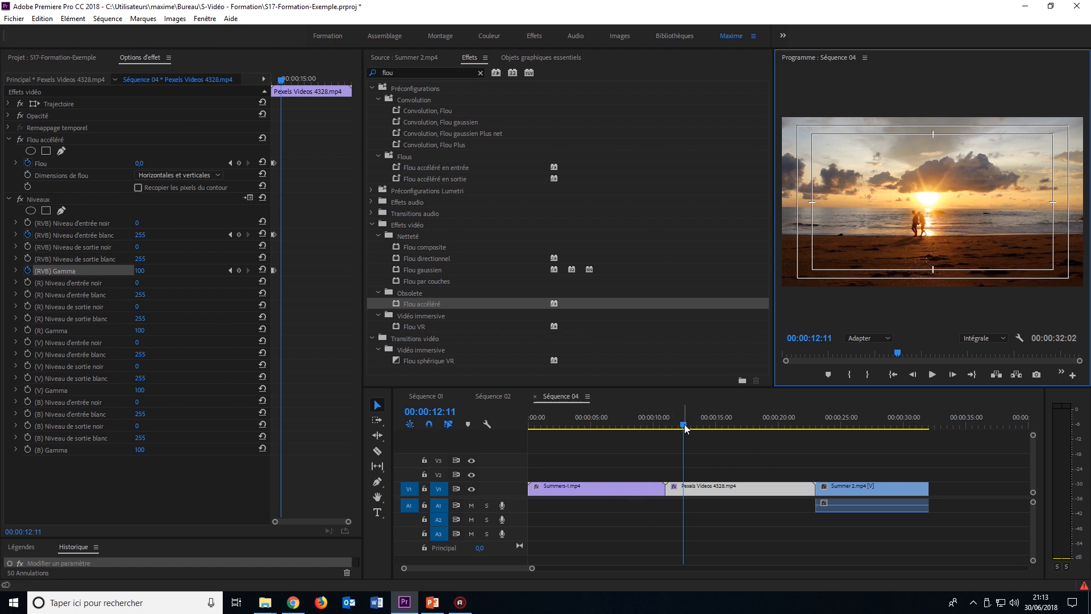
Review the keyframed Flou accéléré and Niveaux settings of Summers-1.mp4 and Pexels Videos 4328.mp4 in turn
{"action": "left_click_drag", "start_coordinate": [684, 425], "coordinate": [629, 439]}
{"action": "left_click", "coordinate": [648, 488]}
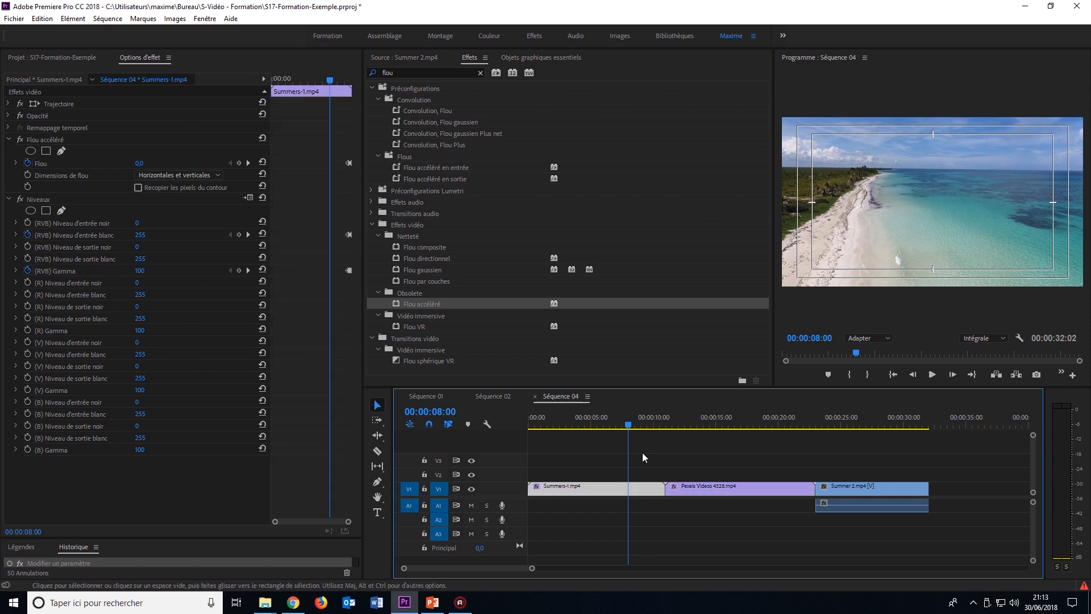
{"action": "left_click_drag", "start_coordinate": [628, 426], "coordinate": [714, 455]}
{"action": "left_click", "coordinate": [700, 487]}
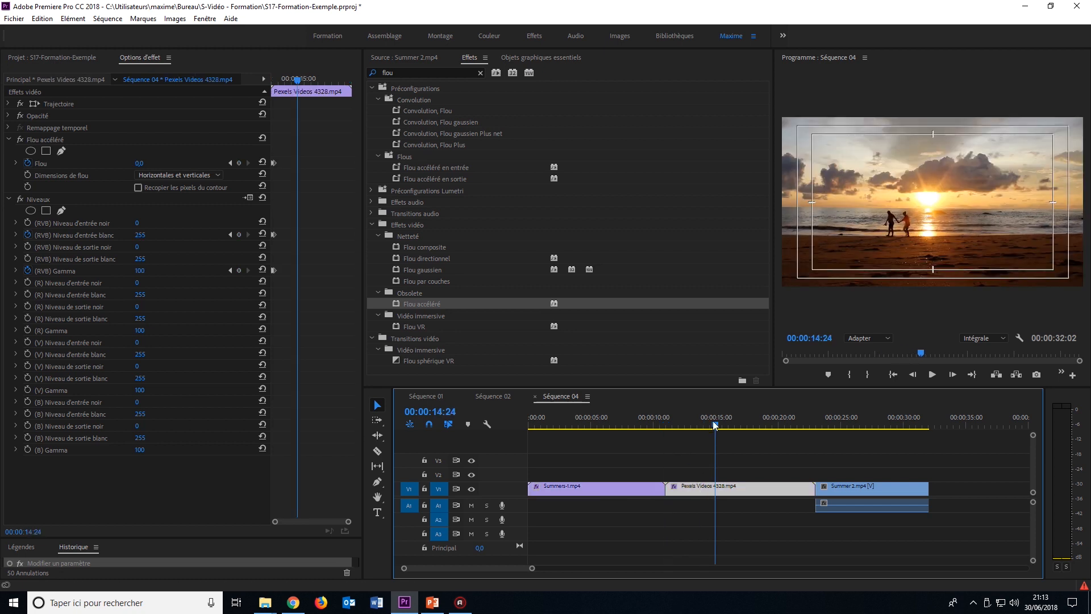
Select Flou accéléré and Niveaux together on Summers-1.mp4 and start saving them as an effect preset
{"action": "left_click", "coordinate": [619, 432]}
{"action": "left_click", "coordinate": [648, 487]}
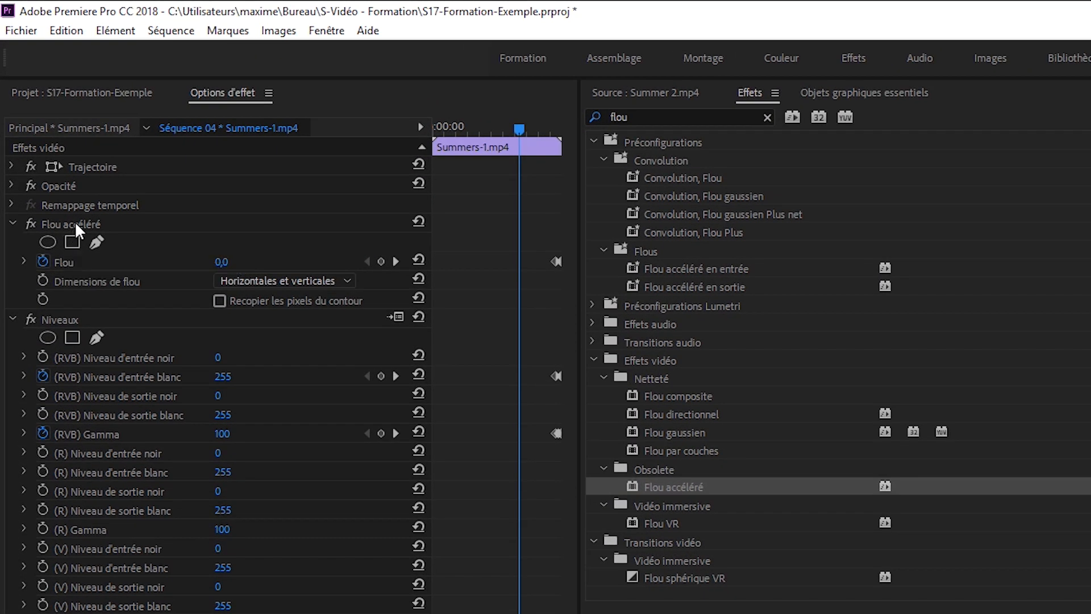
{"action": "left_click", "coordinate": [67, 223]}
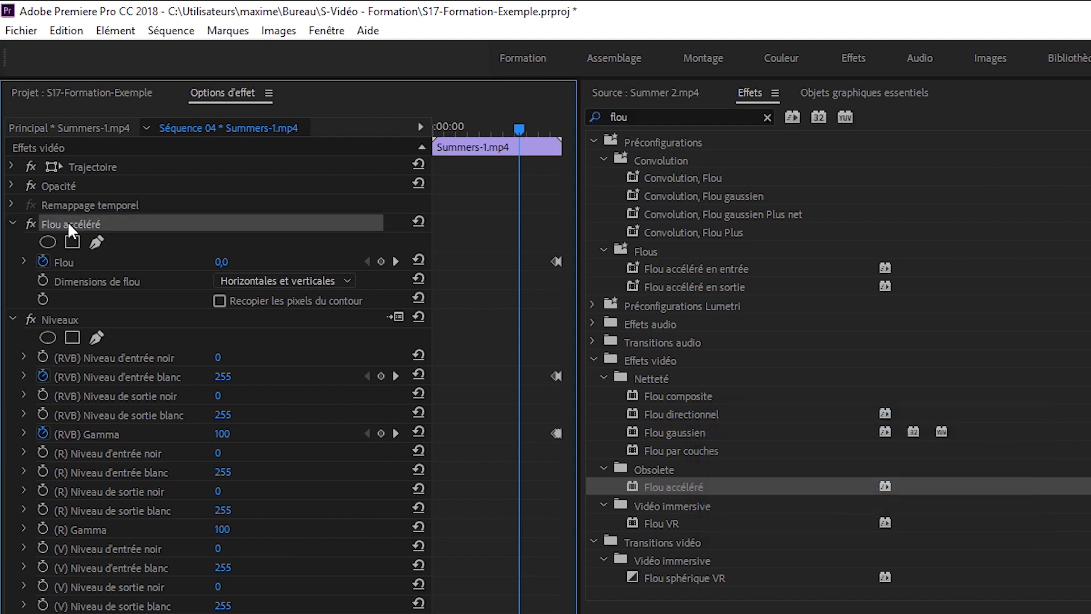
{"action": "left_click", "coordinate": [69, 320], "text": "ctrl"}
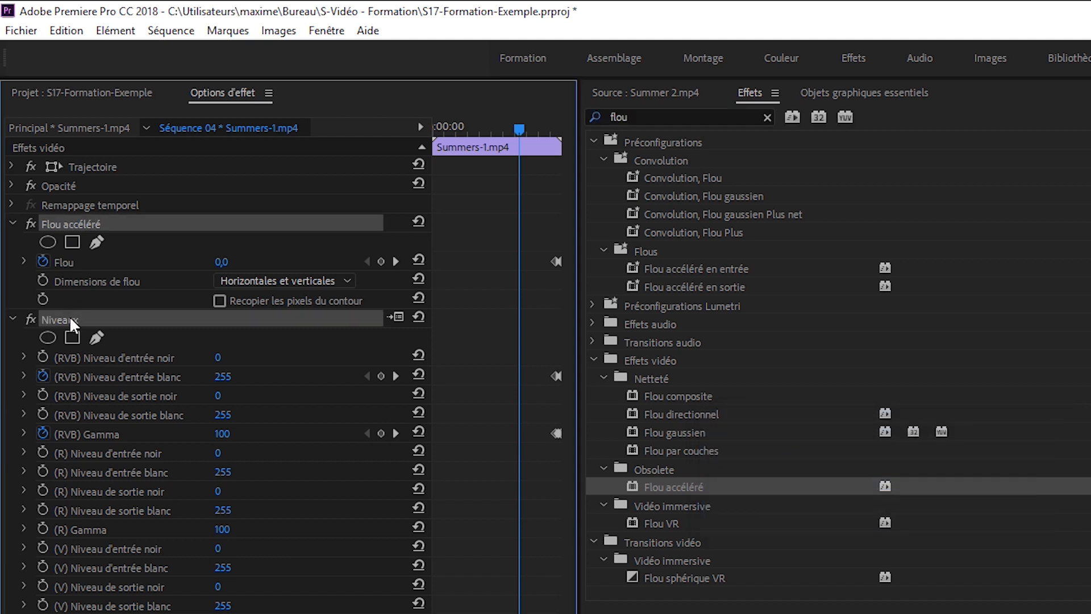
{"action": "right_click", "coordinate": [69, 320]}
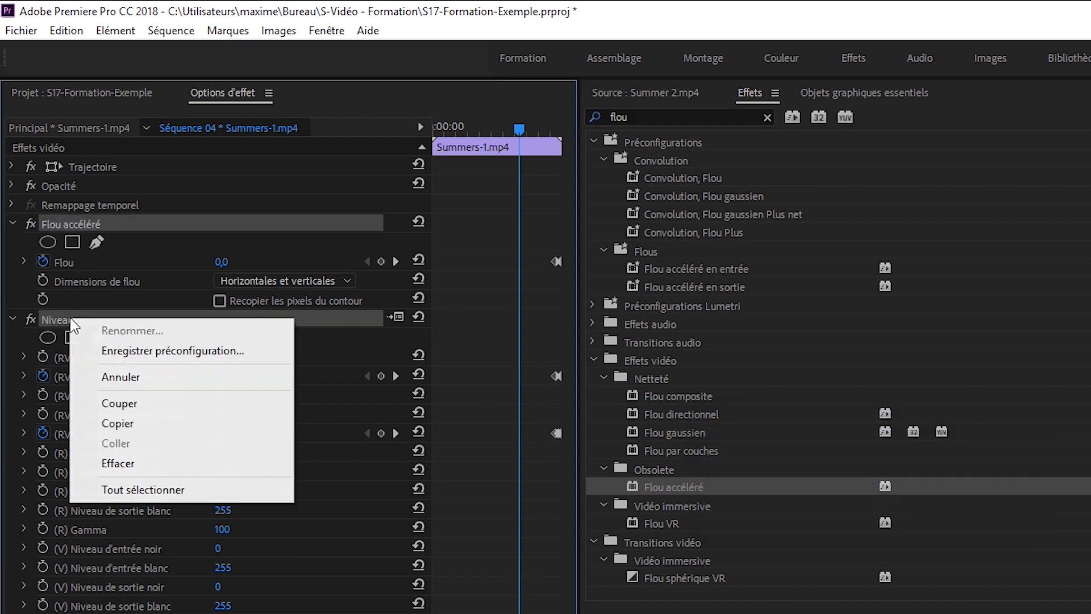
{"action": "left_click", "coordinate": [154, 351]}
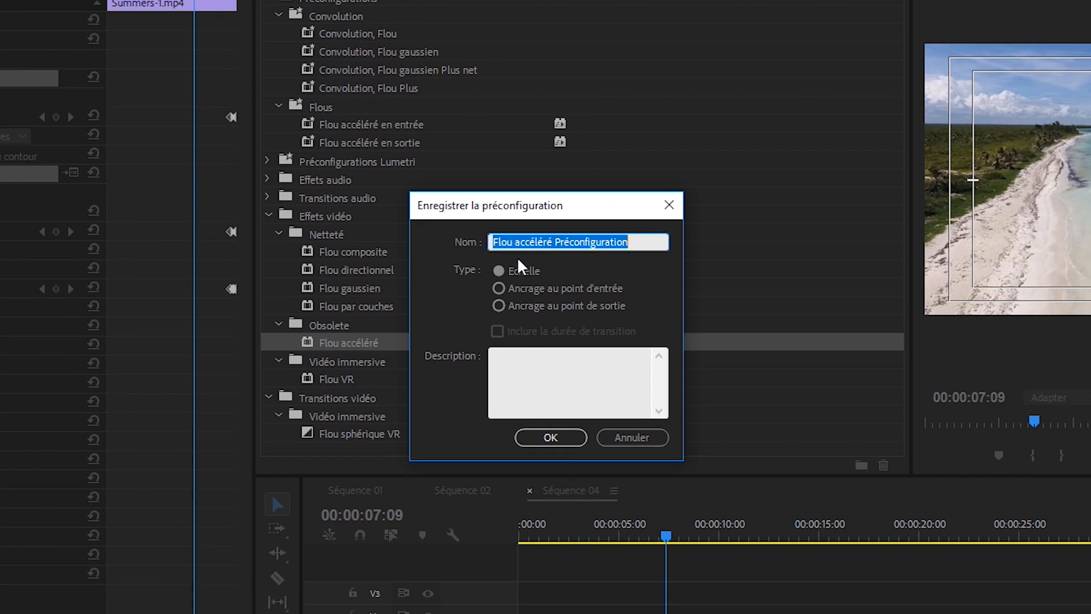
Name the preset TransitionFlashOUt, choose the type Ancrage au point de sortie, and dismiss the dialog without saving
{"action": "left_click_drag", "start_coordinate": [640, 241], "coordinate": [354, 252]}
{"action": "type", "text": "Trans"}
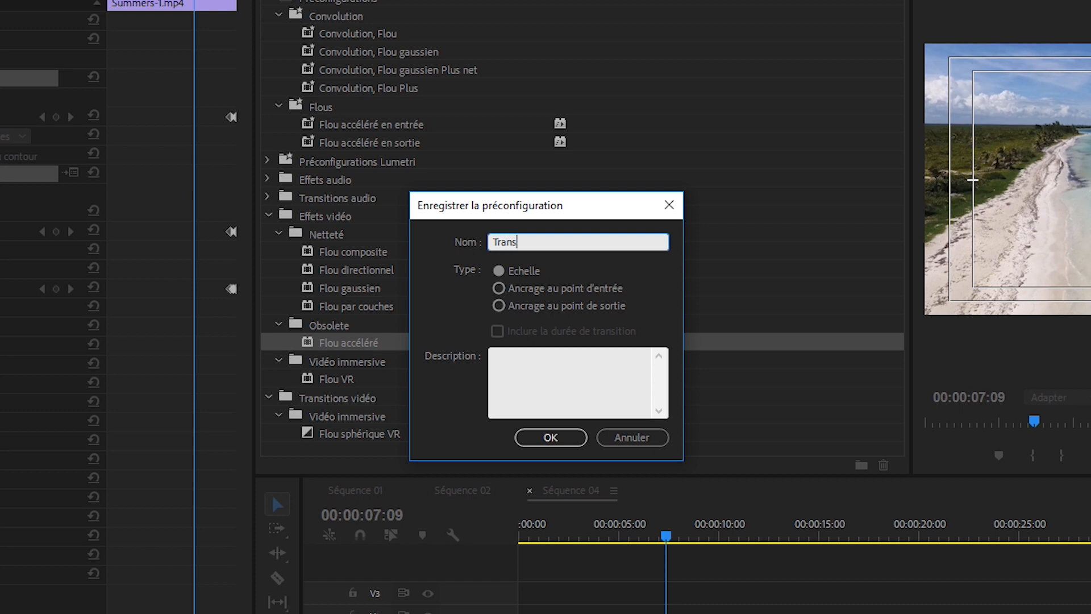
{"action": "type", "text": "itionFlash"}
{"action": "type", "text": "OUt"}
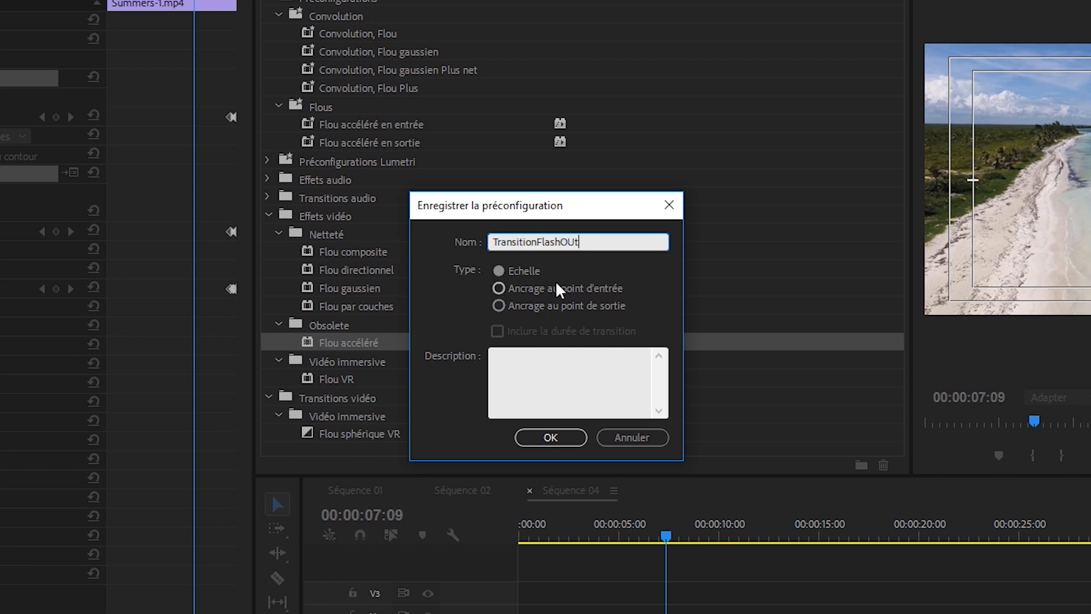
{"action": "left_click", "coordinate": [600, 312]}
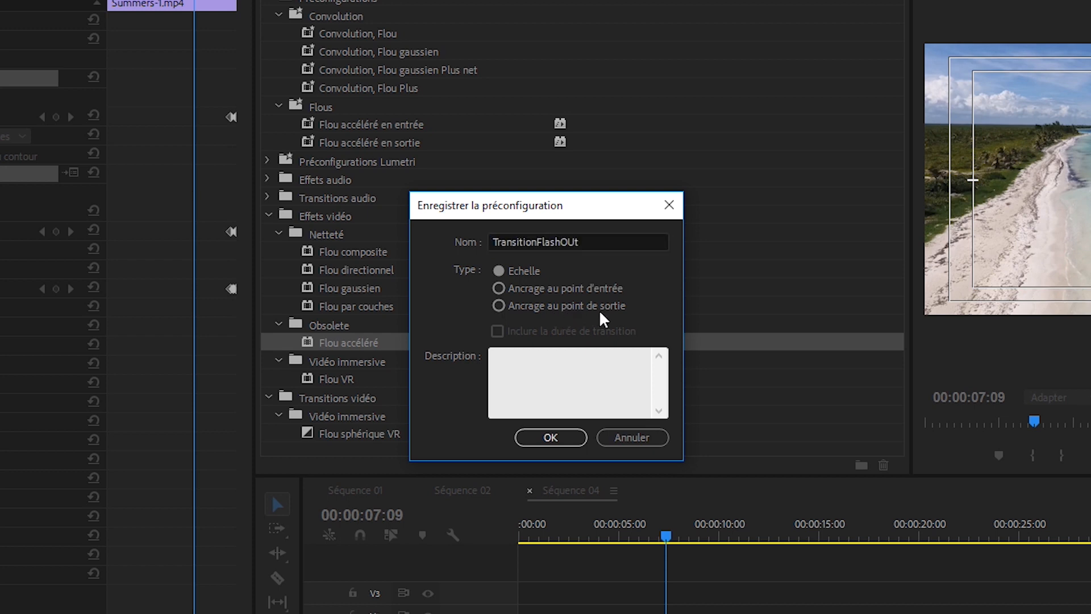
{"action": "left_click", "coordinate": [577, 310]}
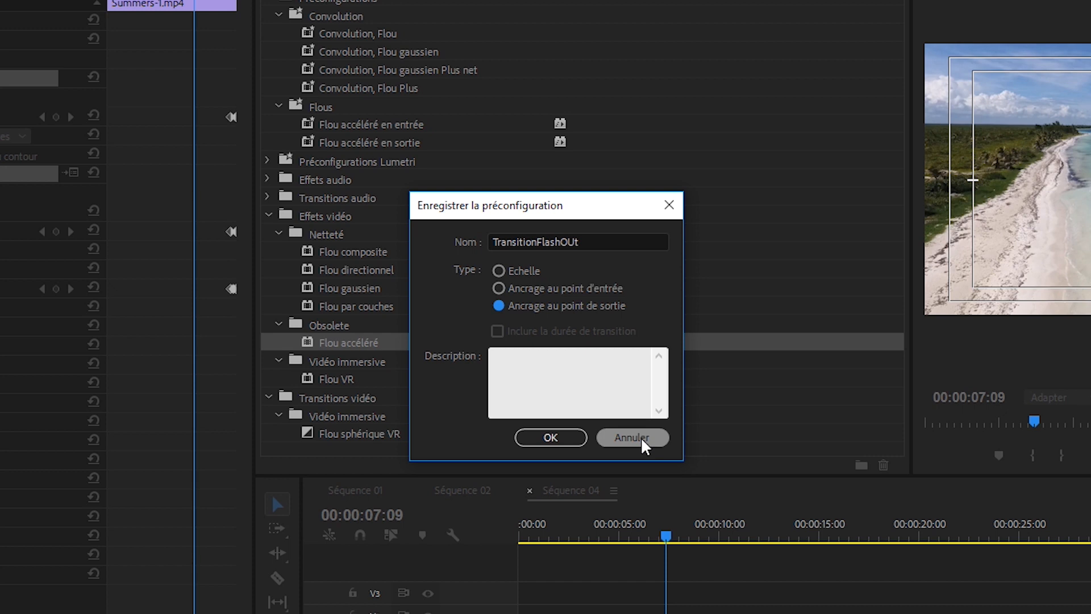
{"action": "left_click", "coordinate": [641, 438]}
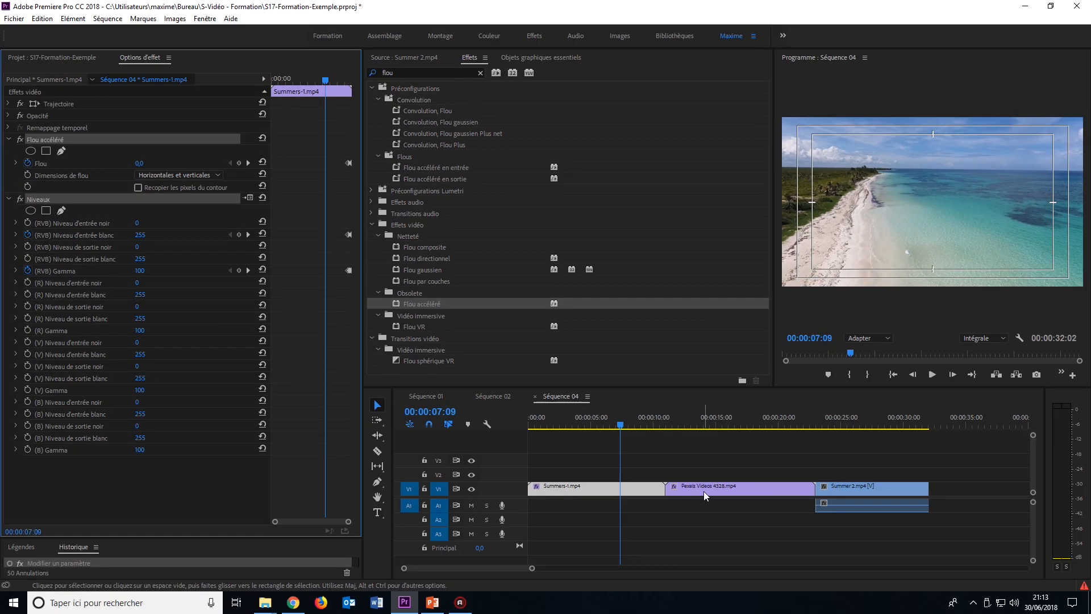
Fill in a TransitionFlashINT preset for both effects of Pexels Videos 4328.mp4 with type Ancrage au point d'entrée, and cancel it
{"action": "left_click", "coordinate": [43, 140]}
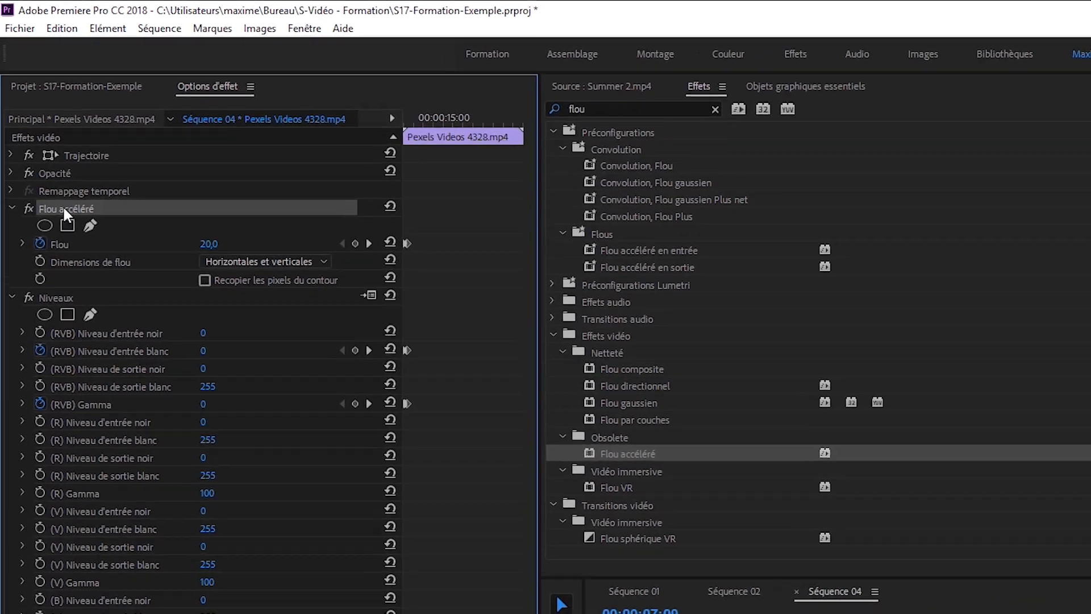
{"action": "left_click", "coordinate": [63, 314]}
{"action": "right_click", "coordinate": [62, 314]}
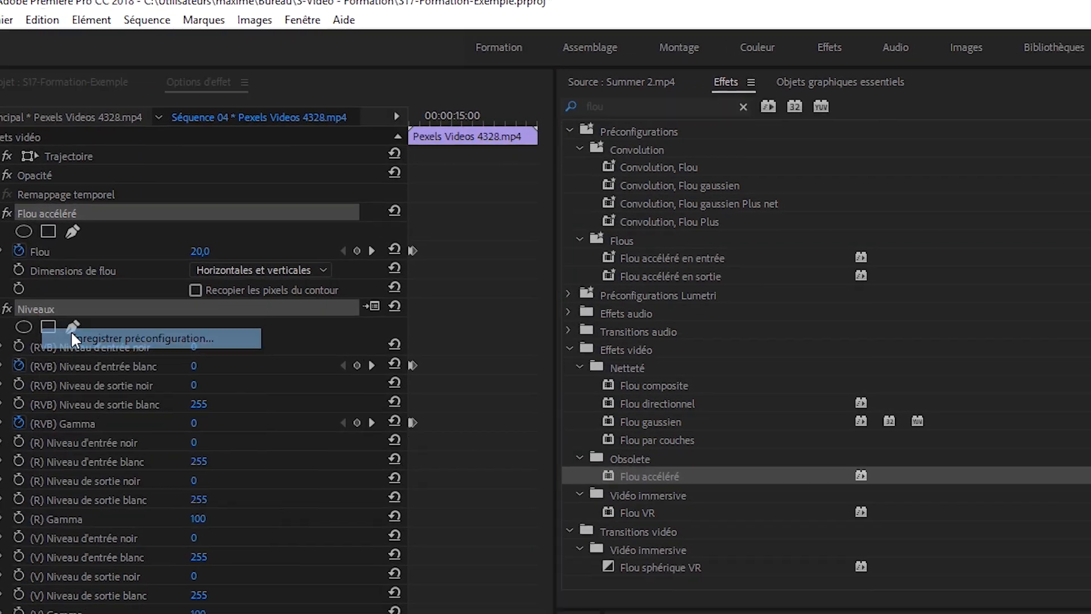
{"action": "left_click", "coordinate": [73, 338]}
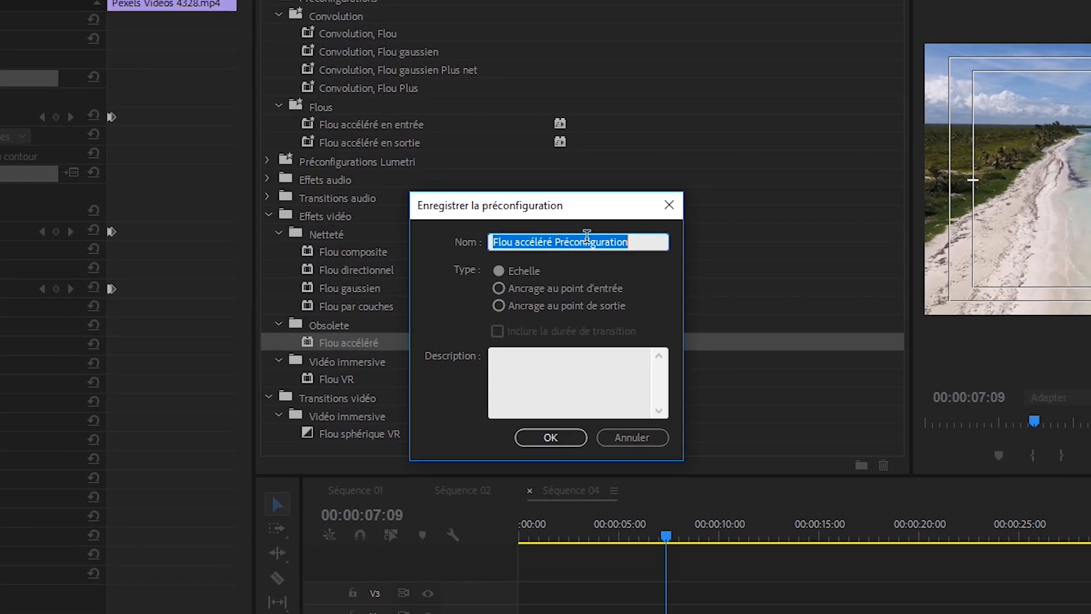
{"action": "type", "text": "TransitionFlash"}
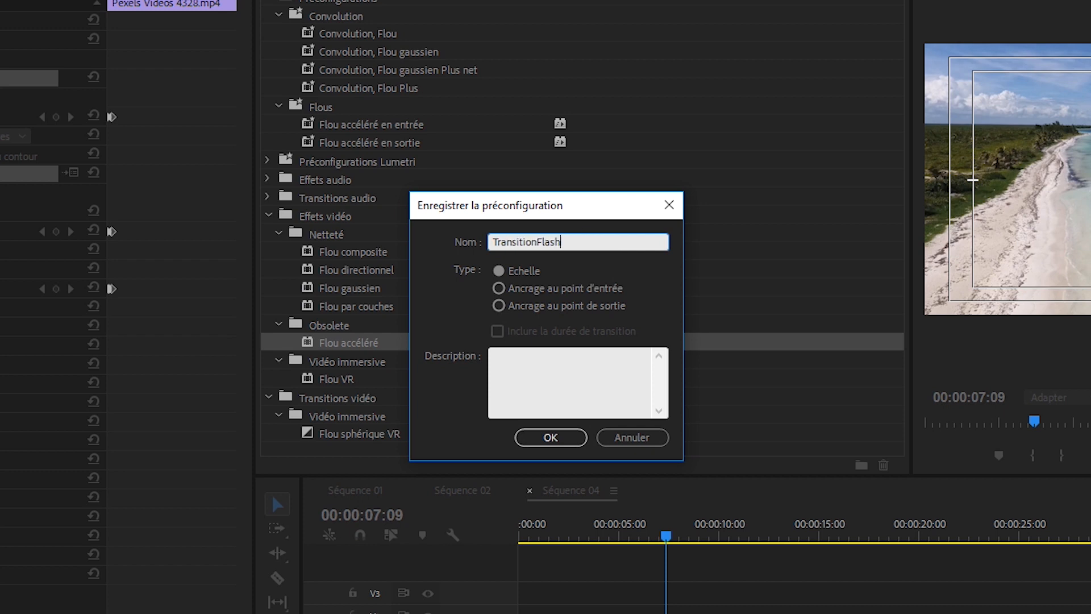
{"action": "type", "text": "INT"}
{"action": "left_click", "coordinate": [559, 289]}
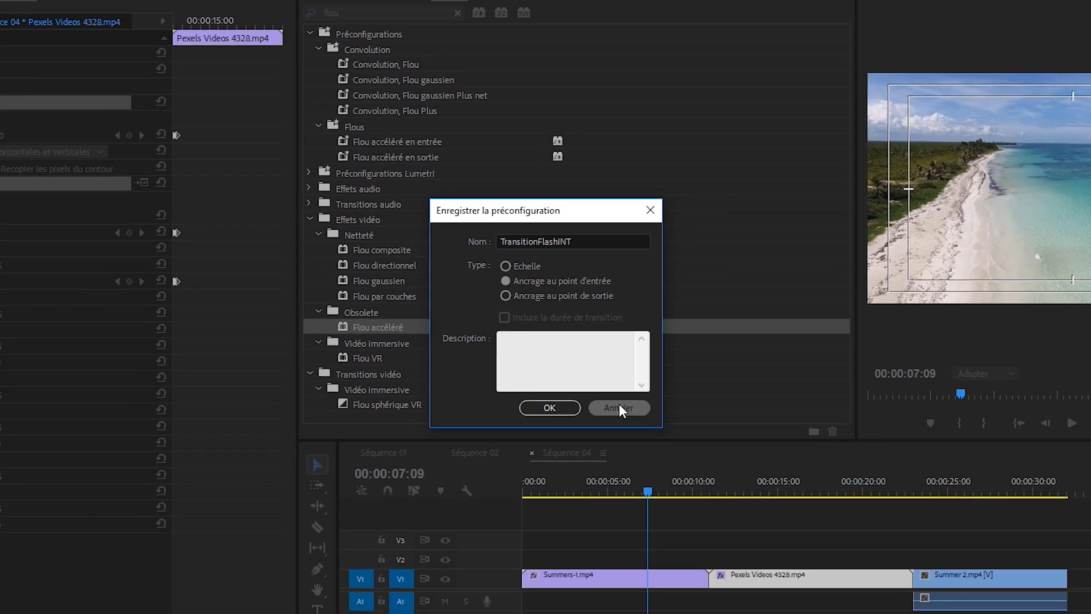
{"action": "left_click", "coordinate": [632, 437]}
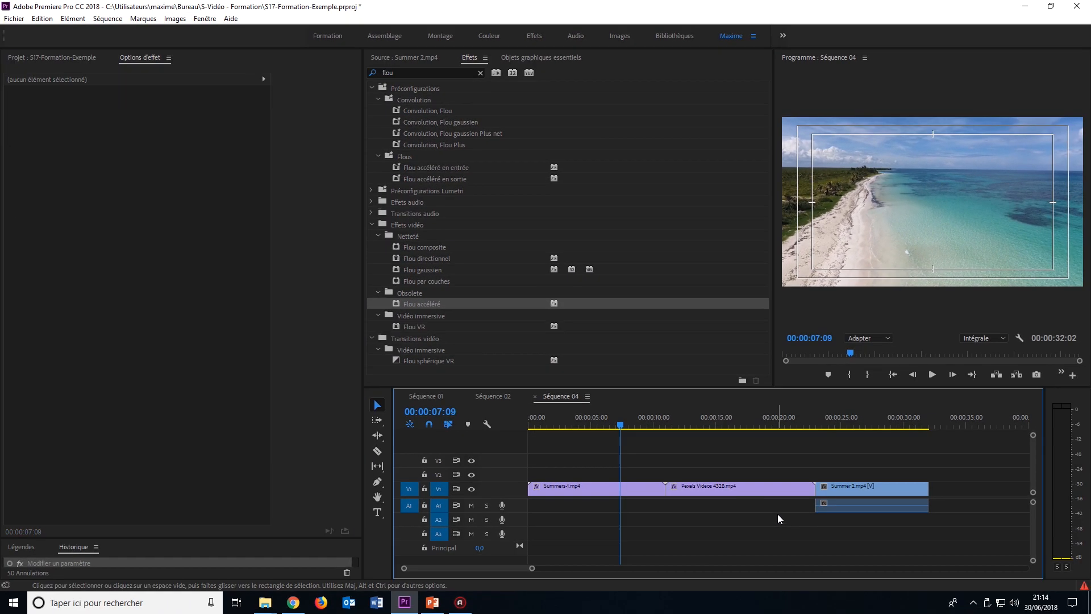
Move the playhead to 00:00:17:06, clear the effects search, and expand the Préconfigurations folder
{"action": "left_click_drag", "start_coordinate": [622, 425], "coordinate": [744, 436]}
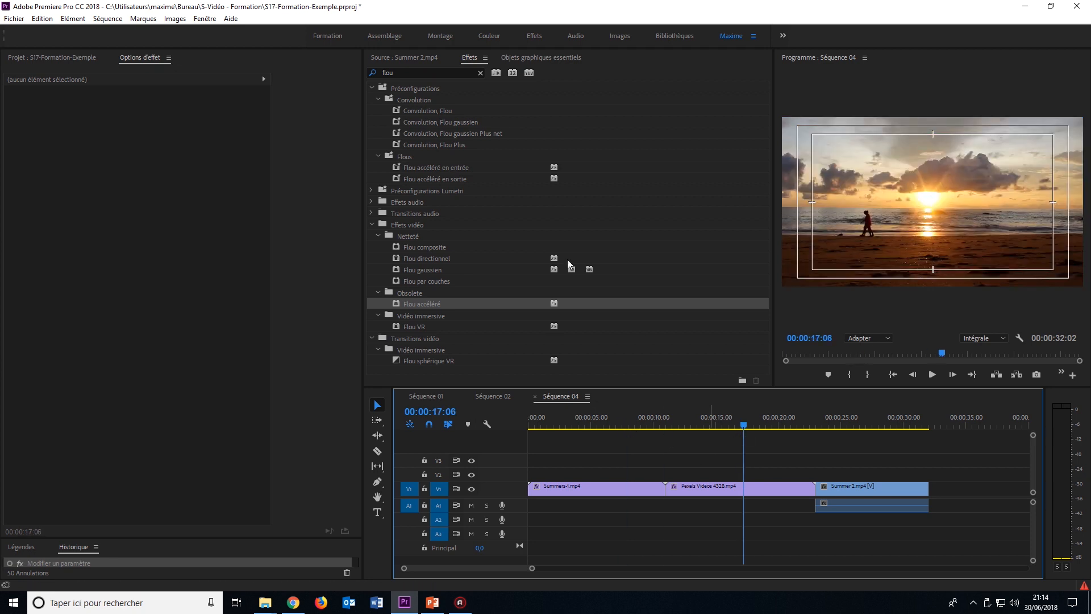
{"action": "left_click", "coordinate": [480, 74]}
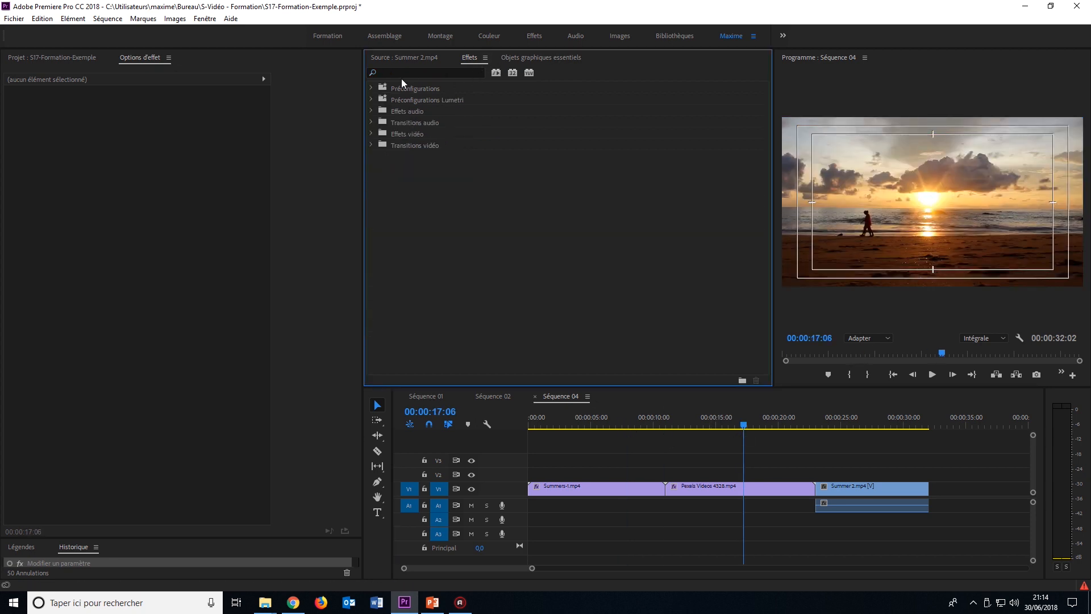
{"action": "left_click", "coordinate": [372, 89]}
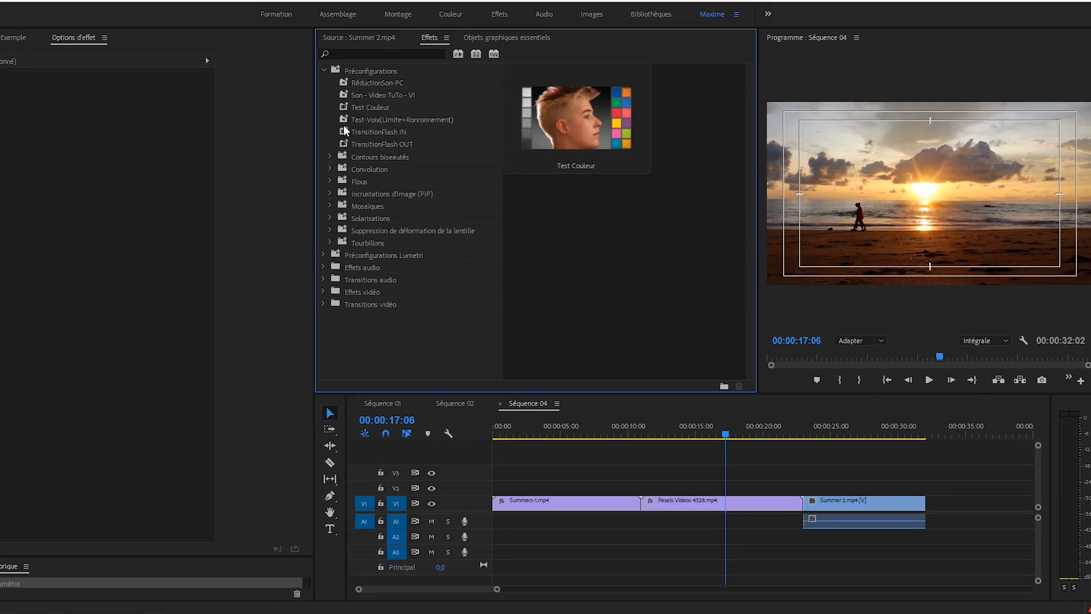
Apply the TransitionFlash OUT preset to Pexels Videos 4328.mp4 and the TransitionFlash IN preset to Summer 2.mp4
{"action": "left_click", "coordinate": [180, 73]}
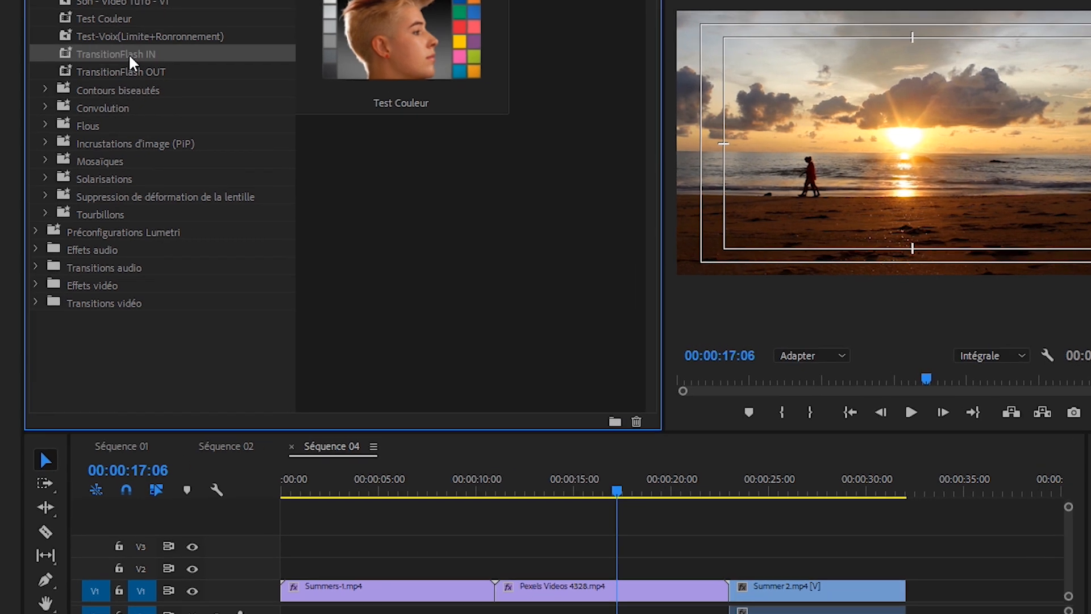
{"action": "left_click", "coordinate": [137, 74]}
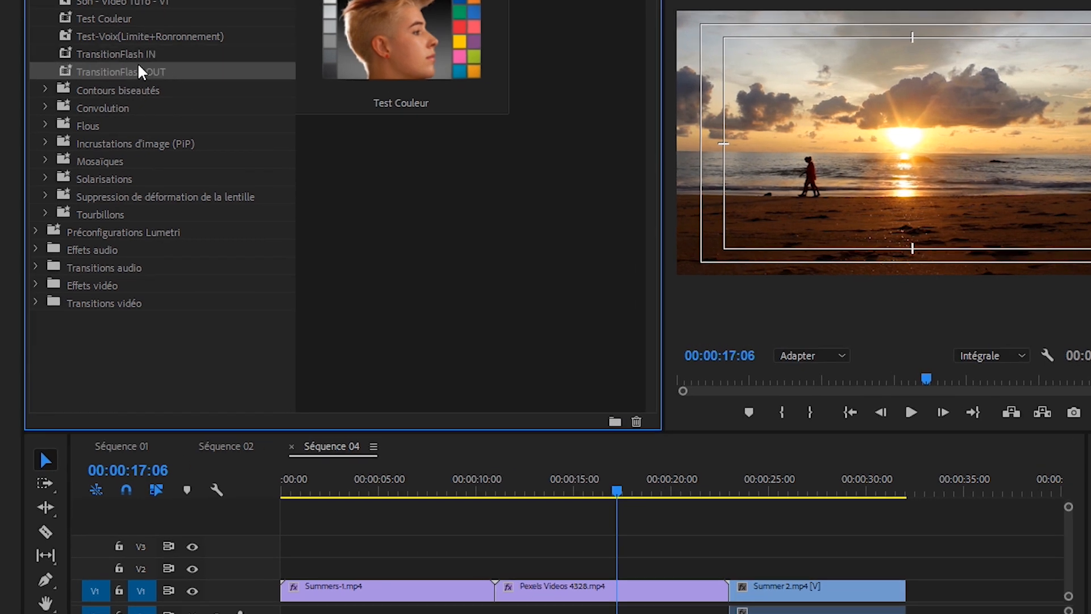
{"action": "left_click_drag", "start_coordinate": [142, 74], "coordinate": [683, 591]}
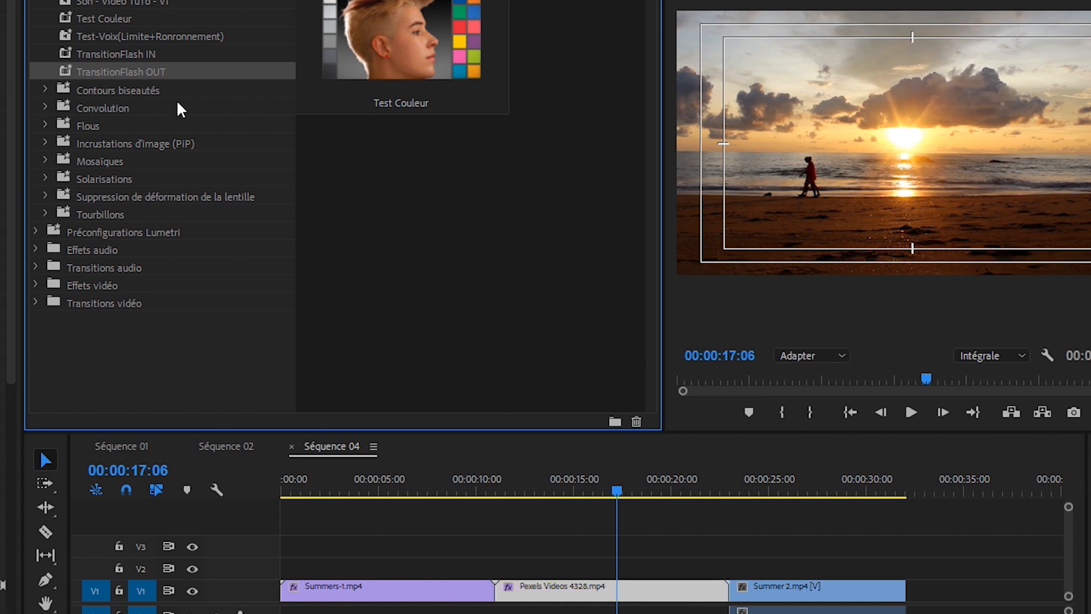
{"action": "left_click", "coordinate": [106, 57]}
{"action": "left_click_drag", "start_coordinate": [105, 57], "coordinate": [763, 591]}
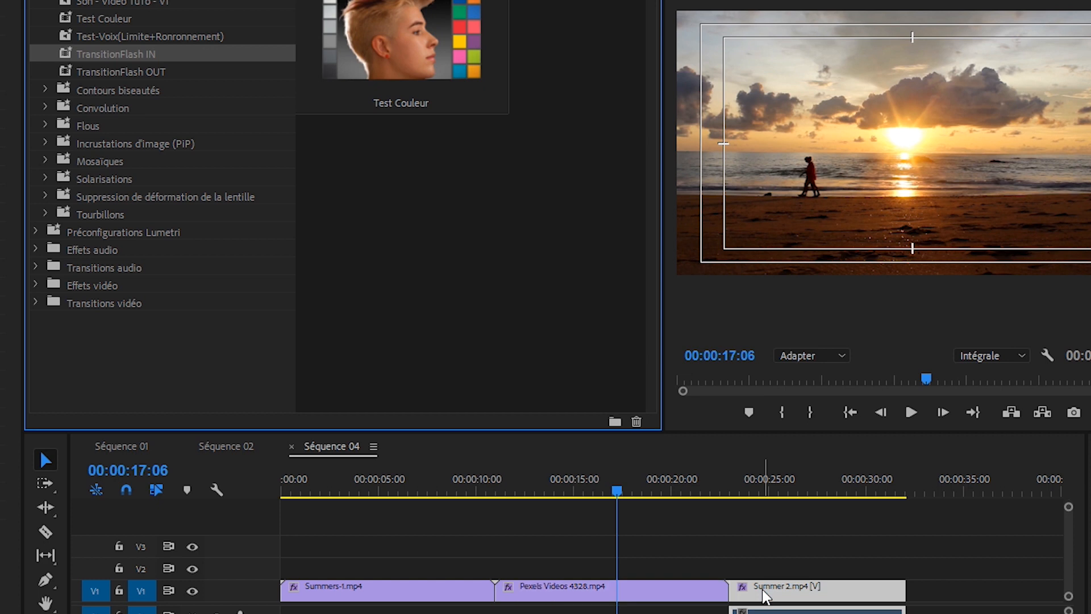
Play Séquence 04 from 00:00:19:09 in the enlarged program monitor to preview the flash transition into Summer 2.mp4
{"action": "left_click_drag", "start_coordinate": [617, 491], "coordinate": [658, 504]}
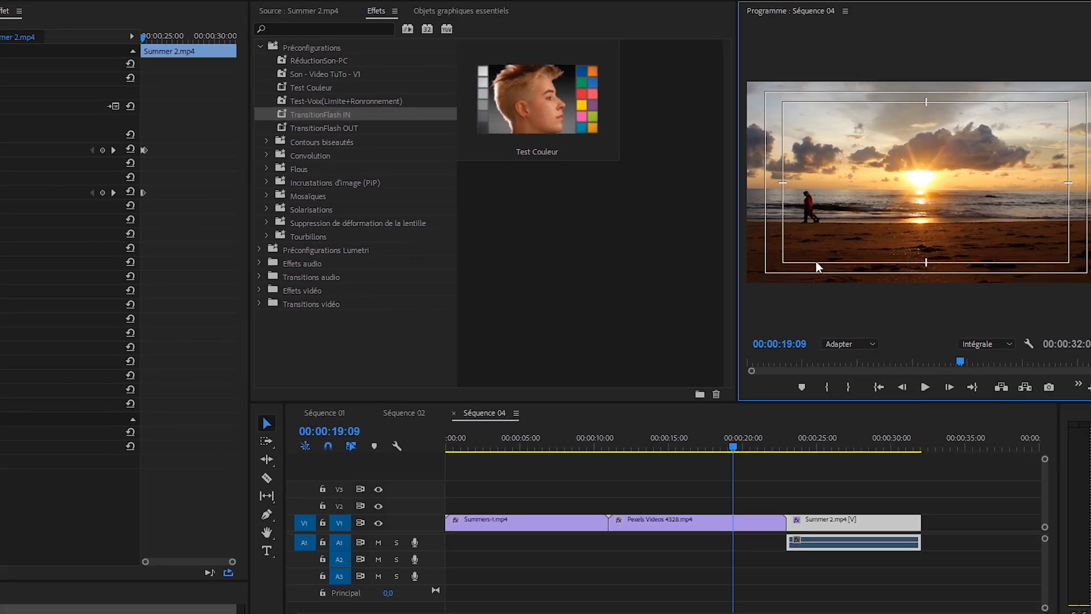
{"action": "key", "text": "grave"}
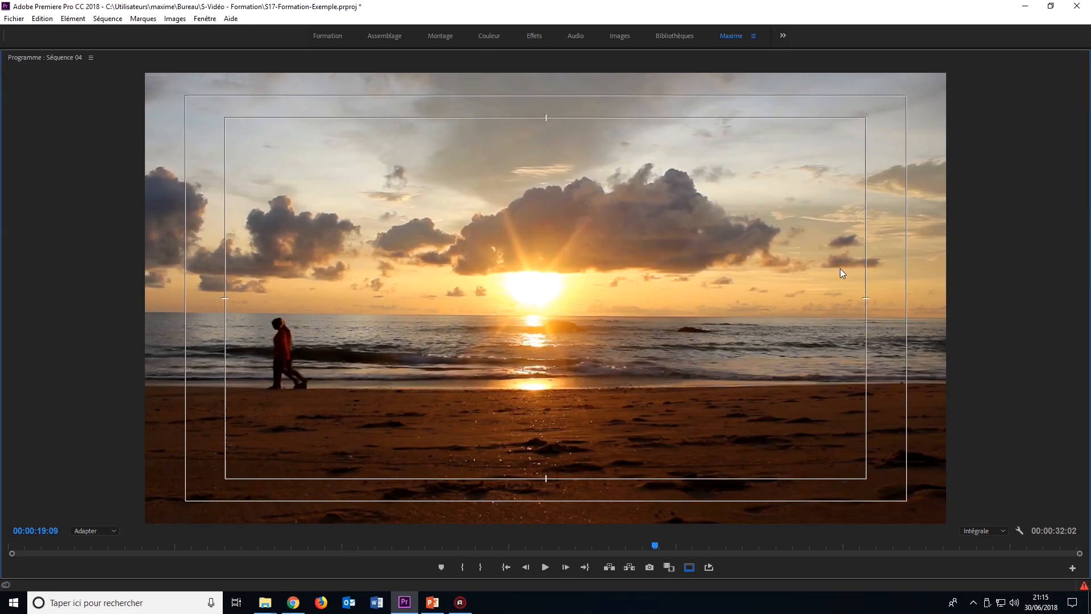
{"action": "key", "text": "space"}
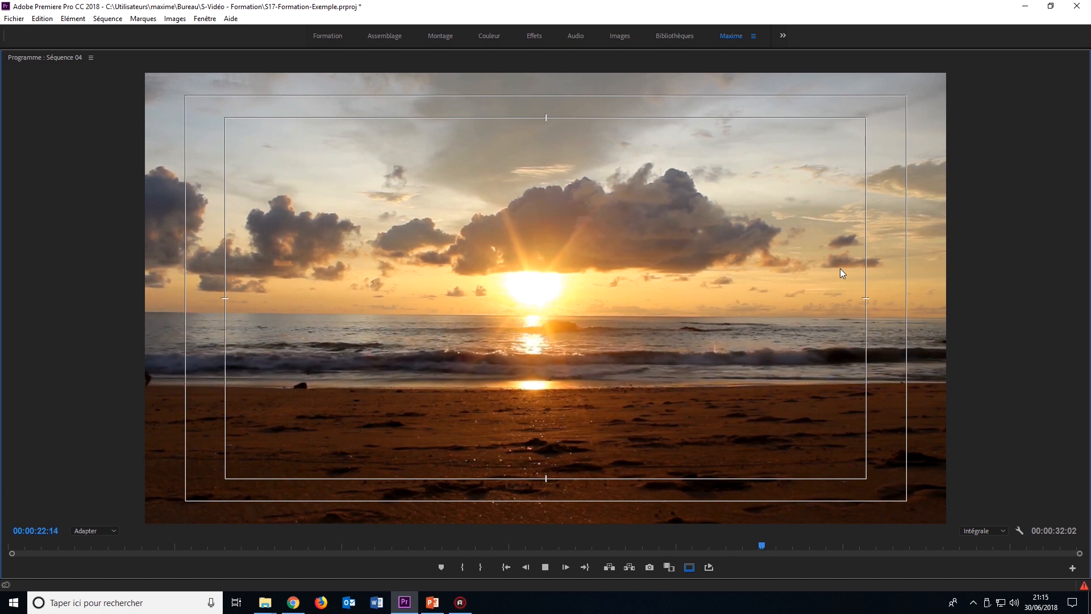
{"action": "key", "text": "space"}
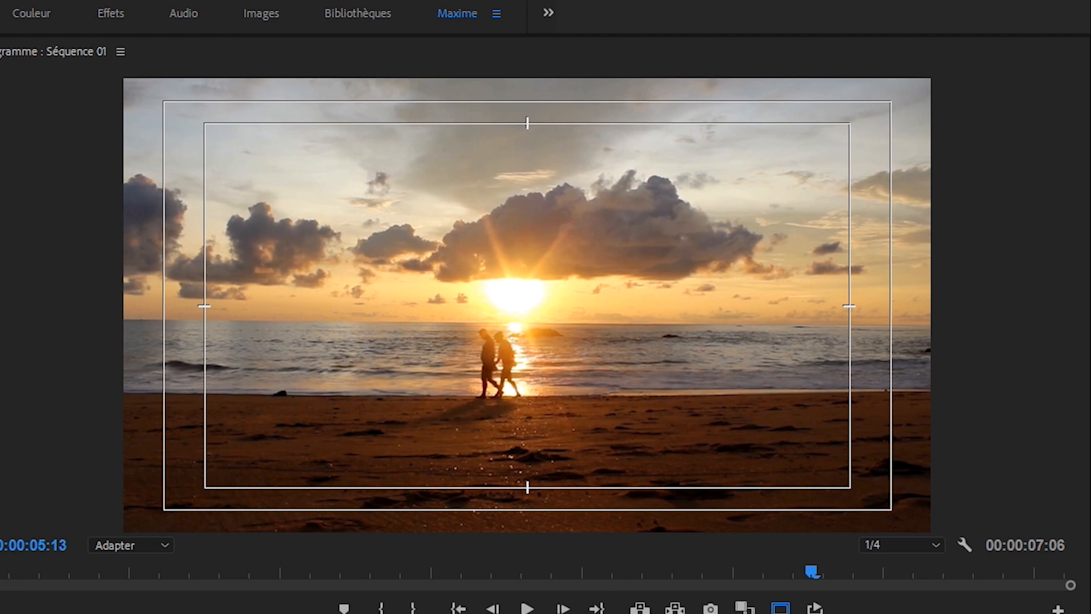
Play Séquence 01 from its beginning in the enlarged program monitor to preview its transitions
{"action": "key", "text": "Home"}
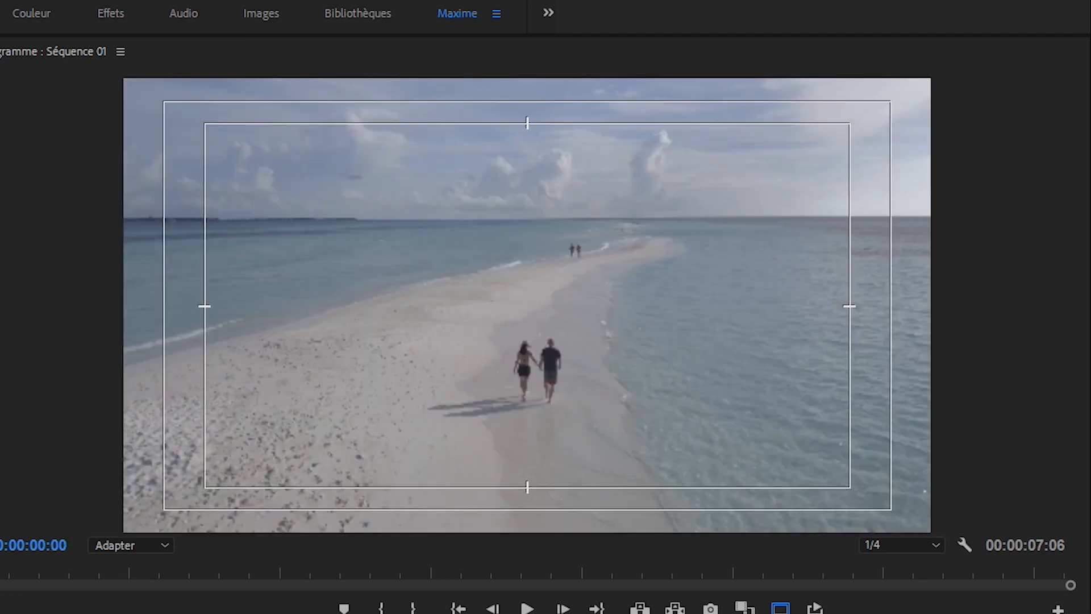
{"action": "key", "text": "space"}
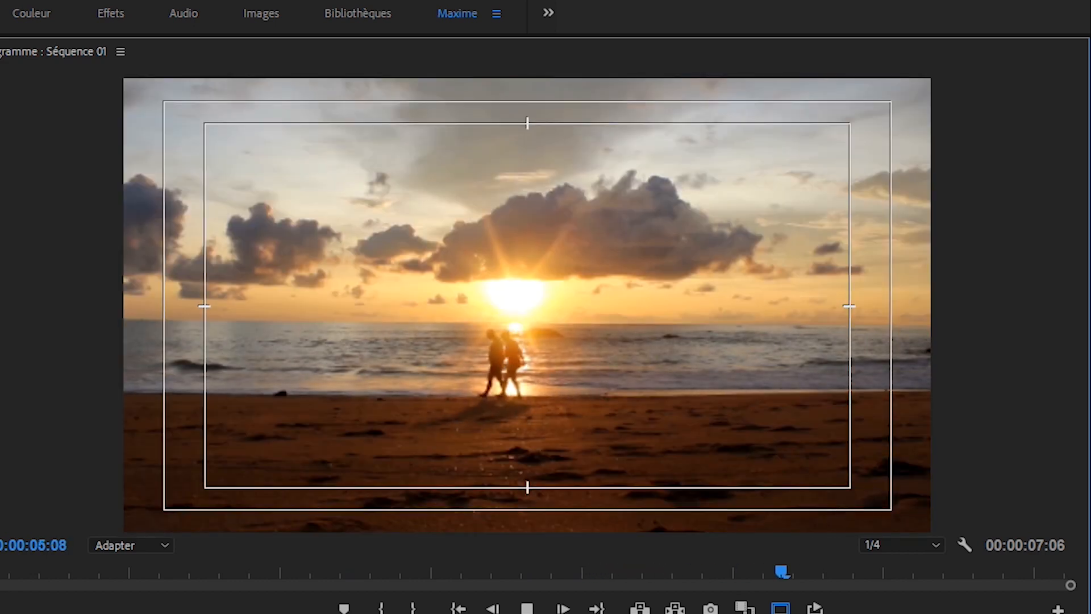
{"action": "key", "text": "space"}
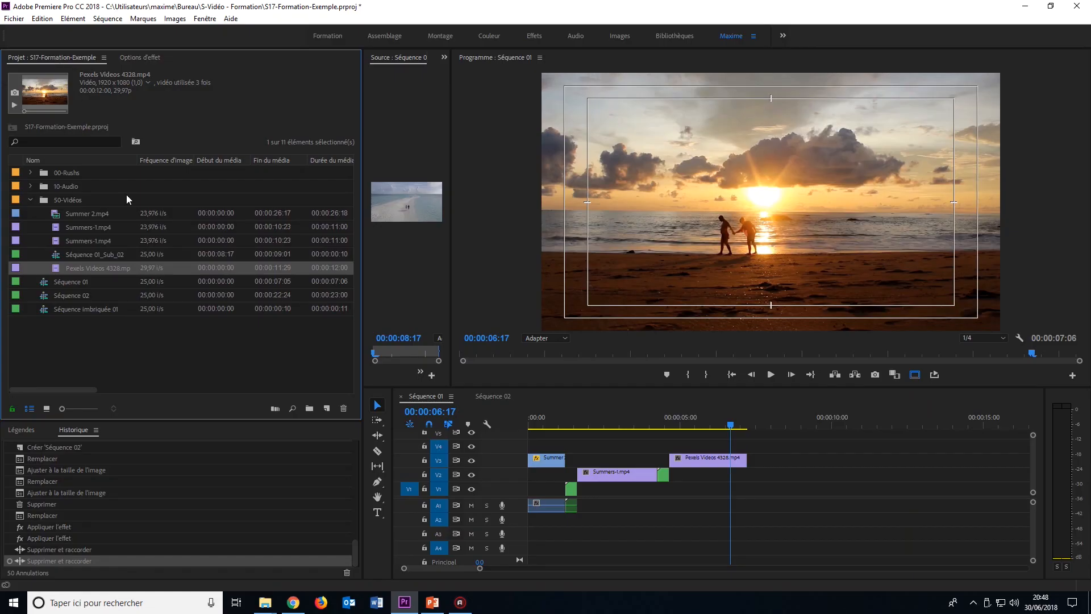
Create a new sequence named Séquence 03 with the DSLR 1080p25 preset
{"action": "left_click", "coordinate": [328, 411]}
{"action": "left_click", "coordinate": [341, 423]}
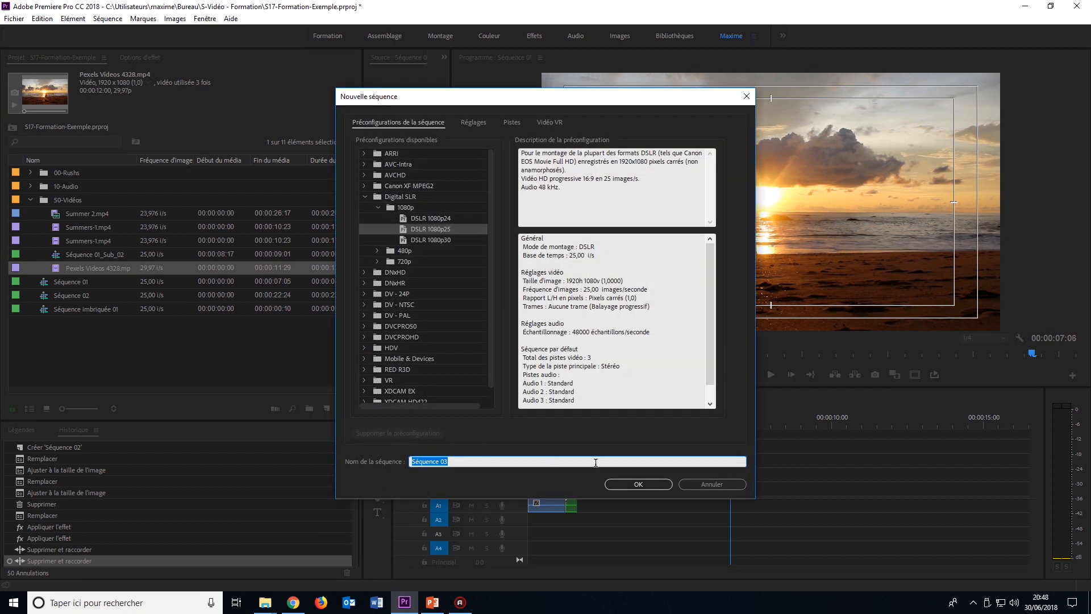
{"action": "left_click", "coordinate": [643, 484]}
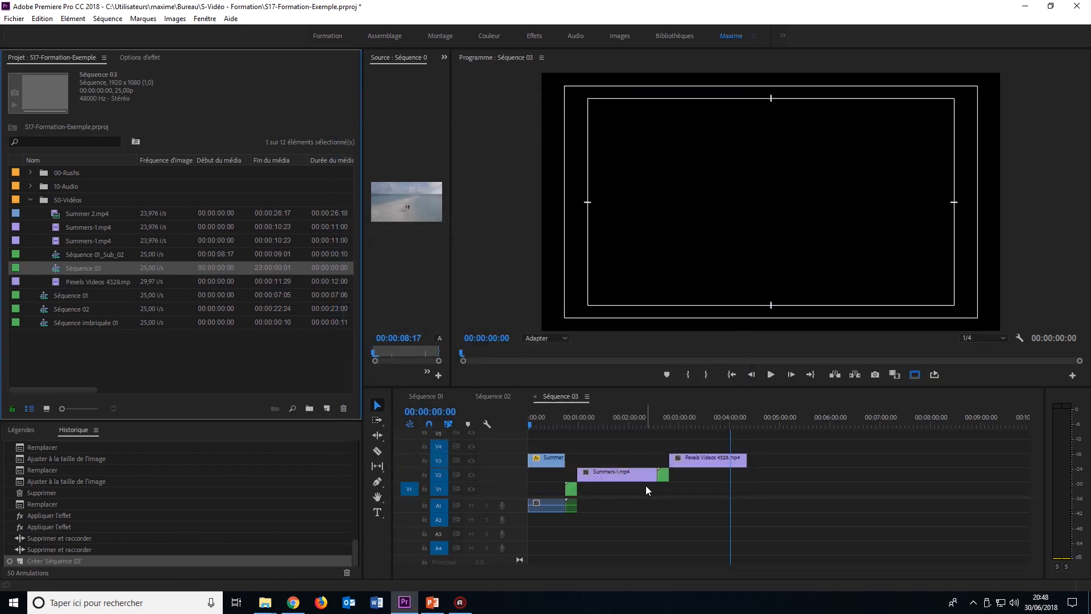
Place Summers-1.mp4 and Pexels Videos 4328.mp4 one after the other on V1 of Séquence 03, keeping the existing sequence settings
{"action": "left_click", "coordinate": [76, 228]}
{"action": "left_click", "coordinate": [79, 236]}
{"action": "left_click_drag", "start_coordinate": [79, 231], "coordinate": [539, 498]}
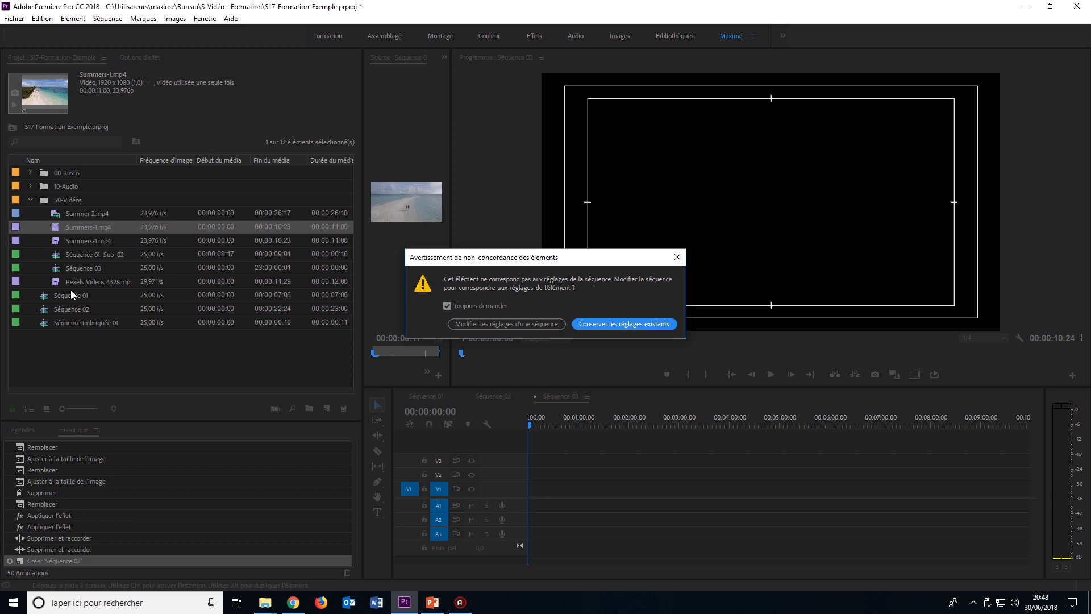
{"action": "left_click", "coordinate": [612, 324]}
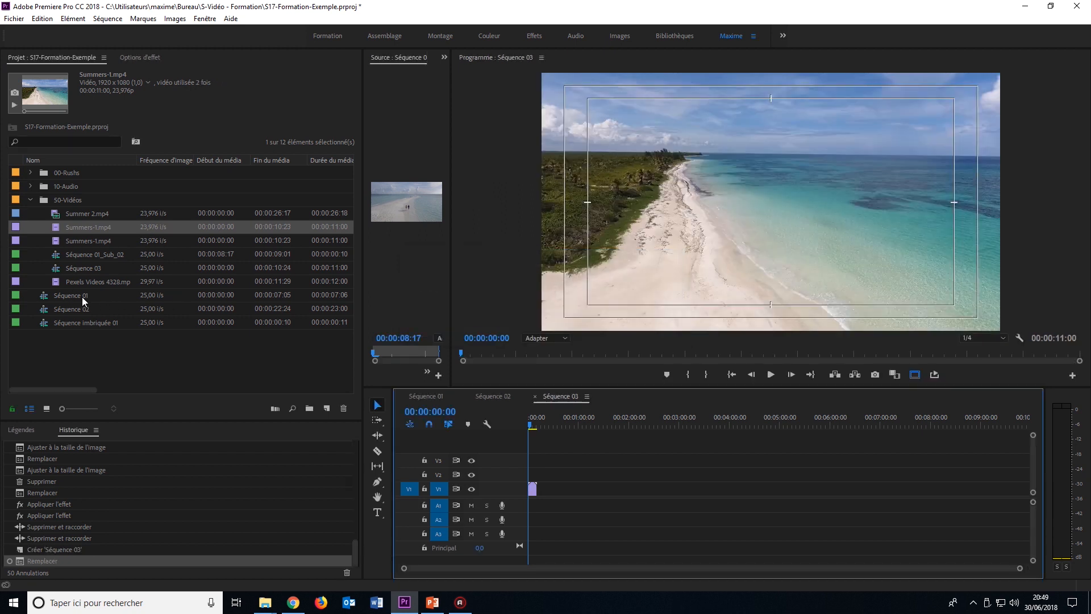
{"action": "left_click", "coordinate": [77, 282]}
{"action": "left_click_drag", "start_coordinate": [82, 282], "coordinate": [542, 492]}
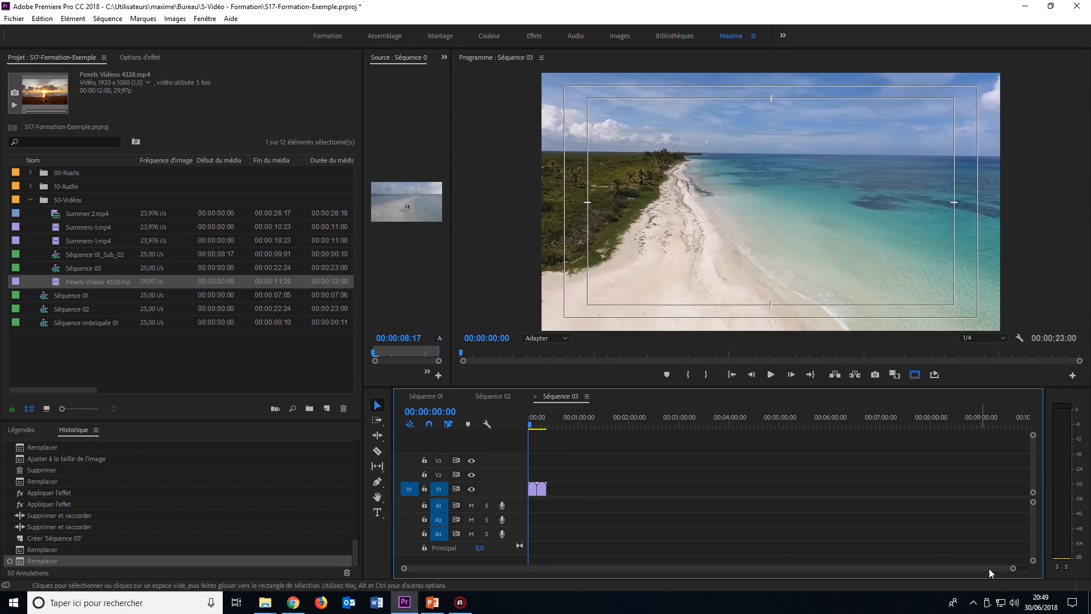
Step the playhead back to 00:00:10:14 and align the start of Pexels Videos 4328.mp4 on V2 with it
{"action": "left_click_drag", "start_coordinate": [1015, 568], "coordinate": [762, 547]}
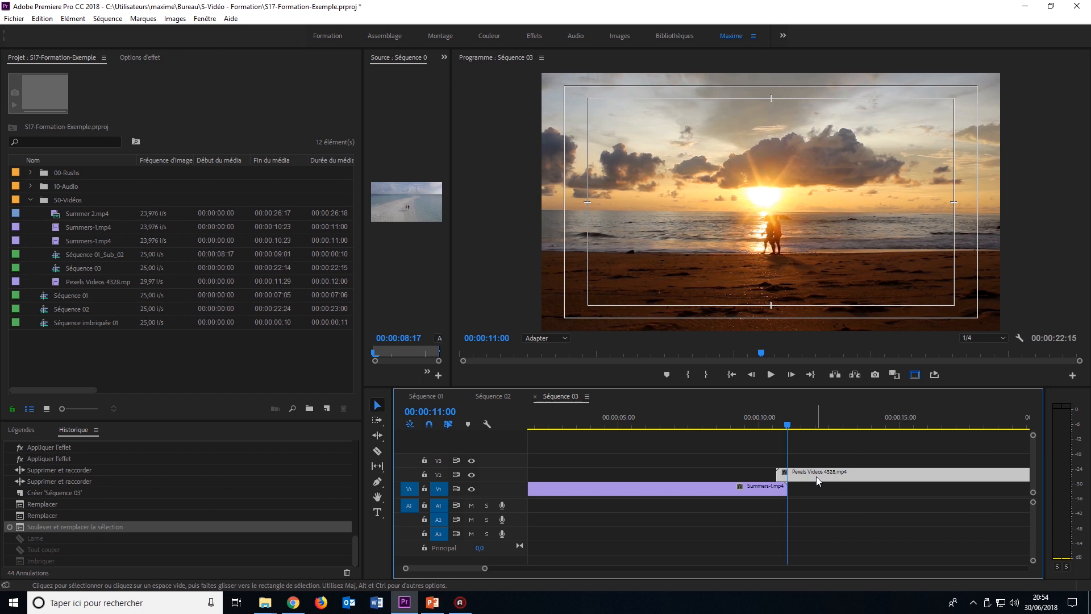
{"action": "key", "text": "Left"}
{"action": "key", "text": "Left"}
{"action": "key", "text": "Left"}
{"action": "key", "text": "Left"}
{"action": "key", "text": "Left"}
{"action": "key", "text": "Left"}
{"action": "key", "text": "Left"}
{"action": "key", "text": "Left"}
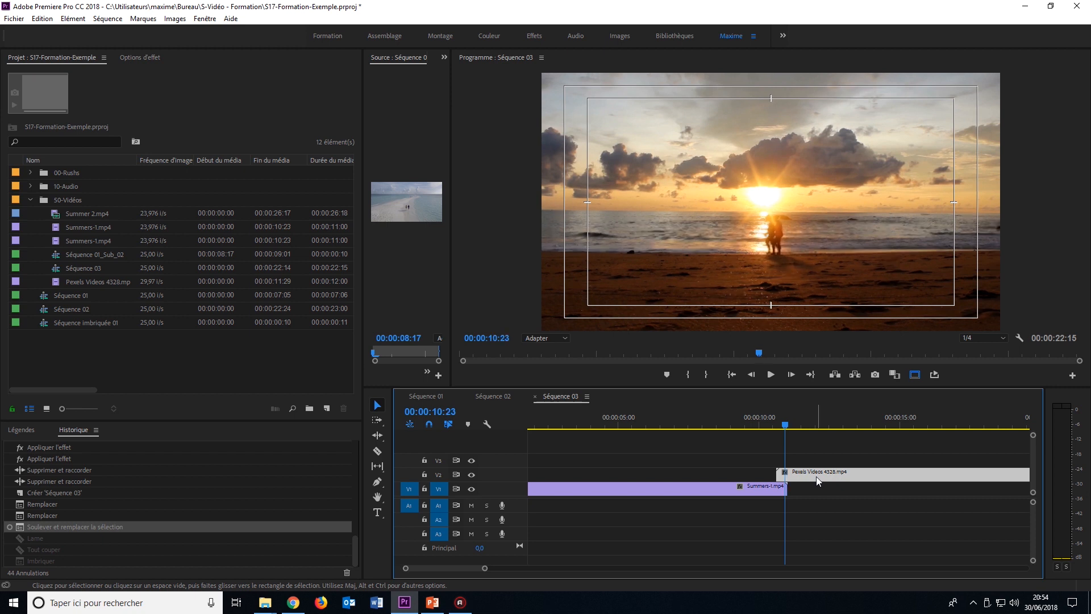
{"action": "key", "text": "Left"}
{"action": "key", "text": "Left"}
{"action": "key", "text": "Left"}
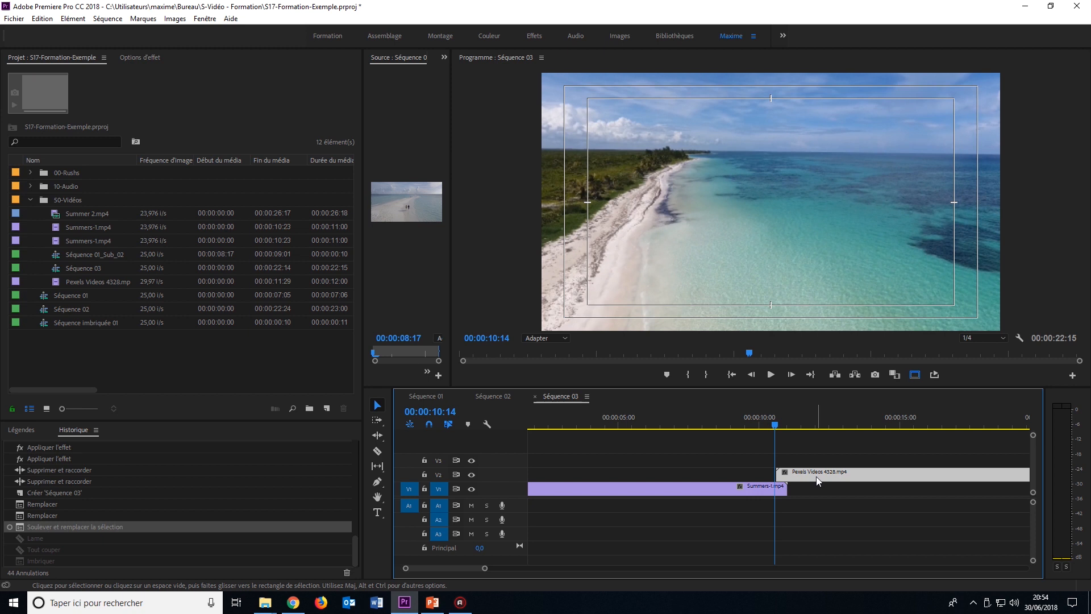
{"action": "left_click_drag", "start_coordinate": [823, 472], "coordinate": [818, 474]}
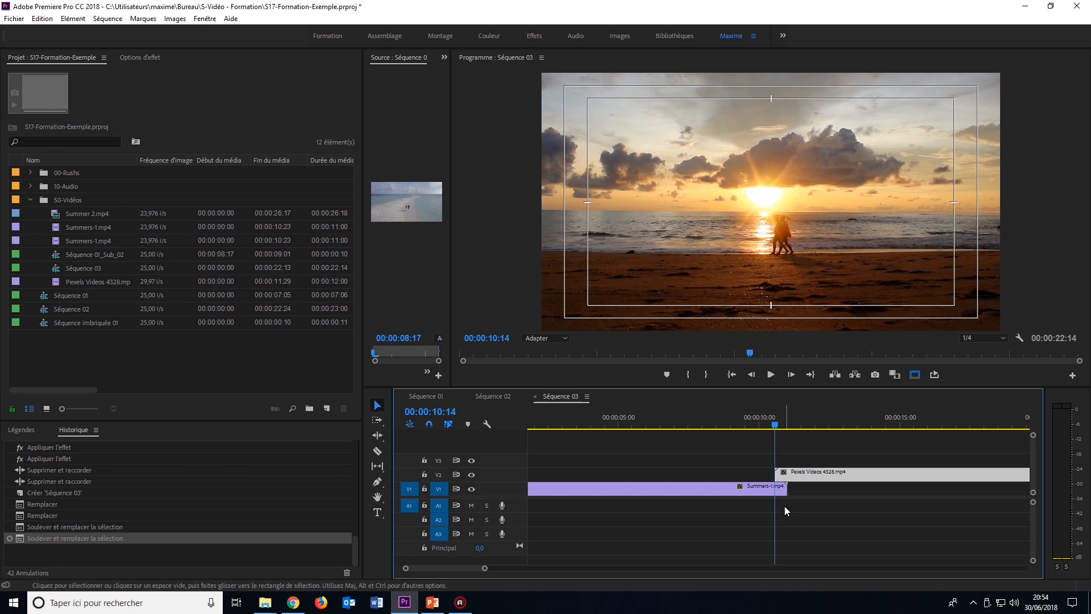
Split Summers-1.mp4 at 00:00:10:14 and Pexels Videos 4328.mp4 where Summers-1.mp4 ends, isolating the overlapping pieces
{"action": "mouse_move", "coordinate": [486, 569]}
{"action": "left_mouse_down"}
{"action": "mouse_move", "coordinate": [586, 569]}
{"action": "mouse_move", "coordinate": [498, 563]}
{"action": "left_mouse_up"}
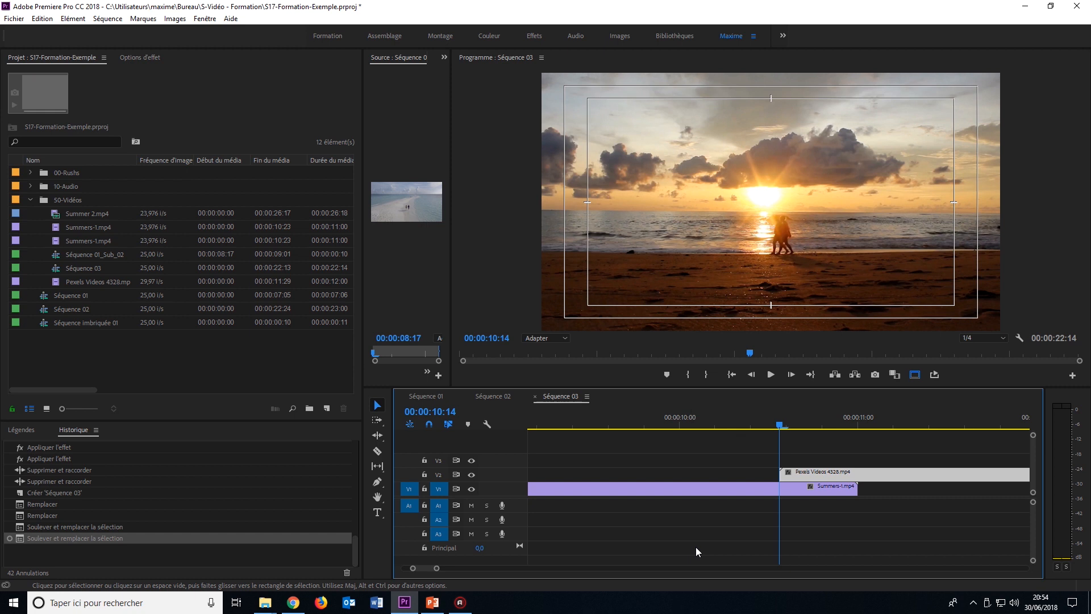
{"action": "key", "text": "c"}
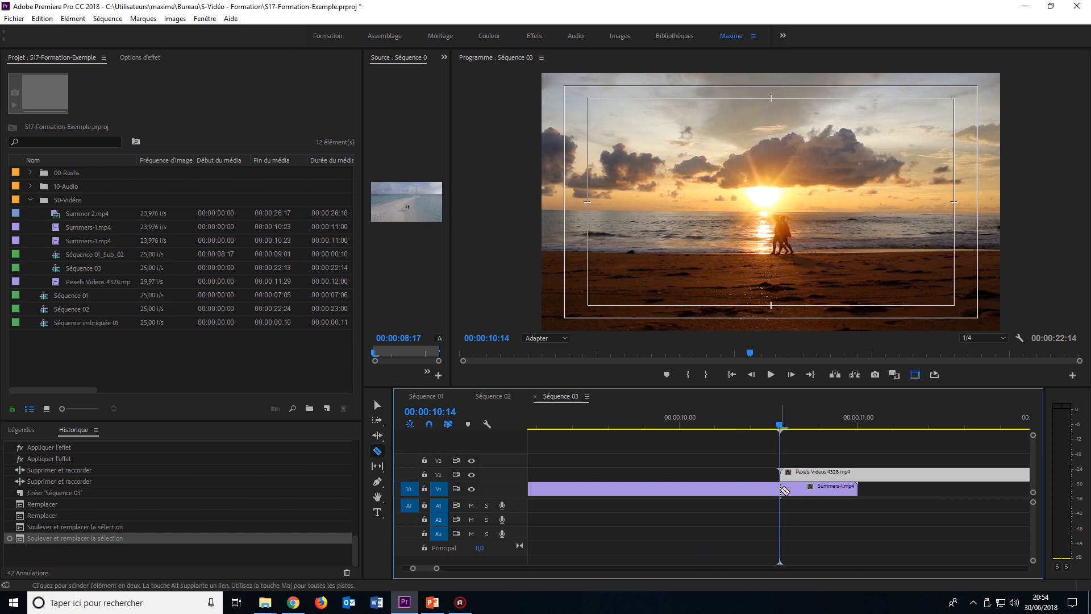
{"action": "left_click", "coordinate": [781, 489]}
{"action": "left_click", "coordinate": [859, 475]}
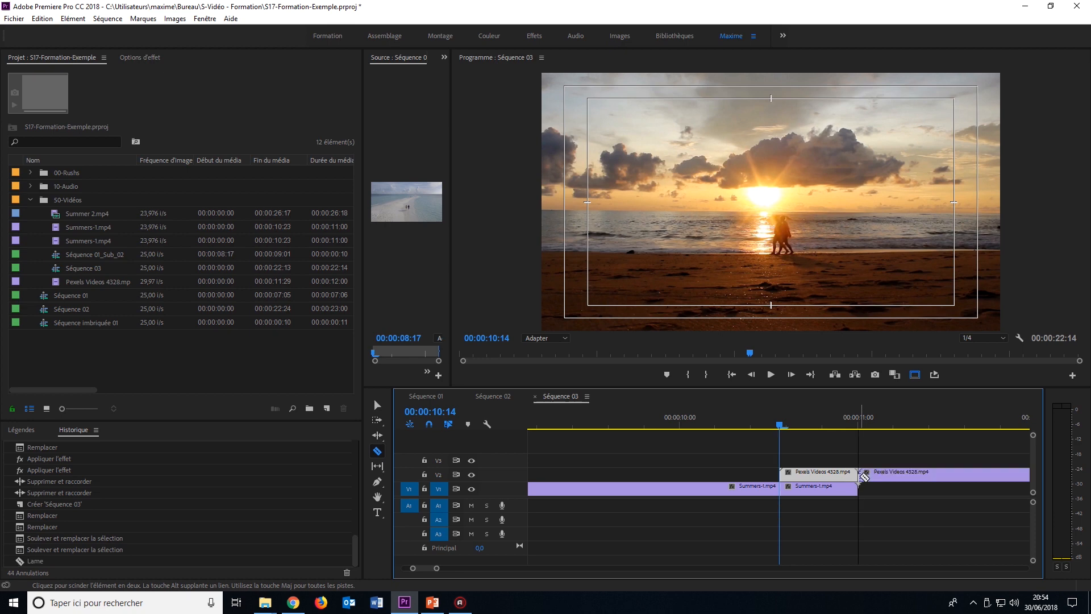
{"action": "key", "text": "v"}
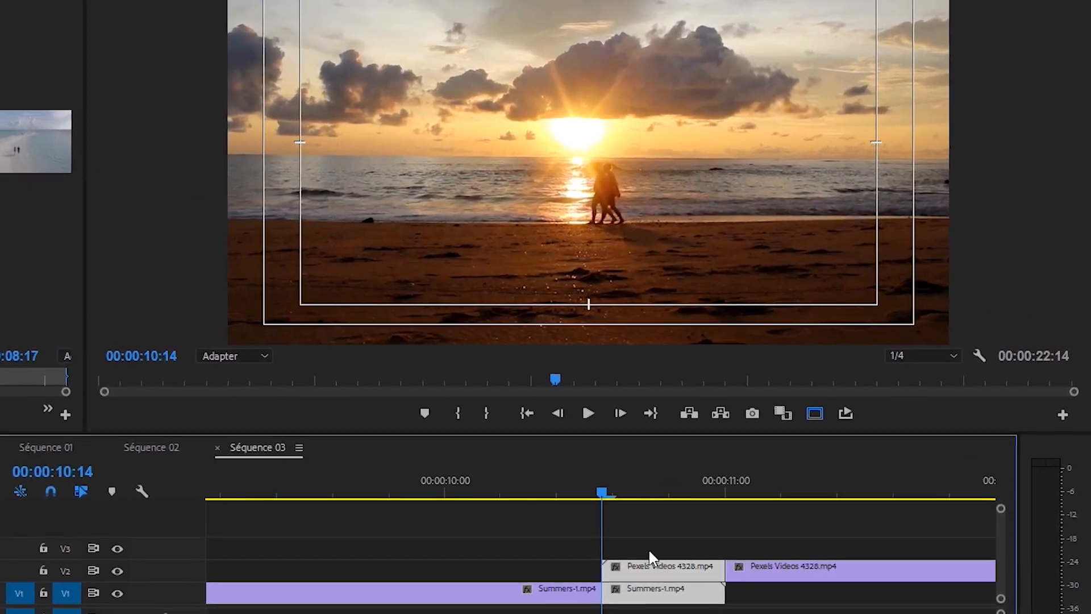
Nest the two overlapping clip pieces under the name Séquence imbriquée 04
{"action": "right_click", "coordinate": [649, 566]}
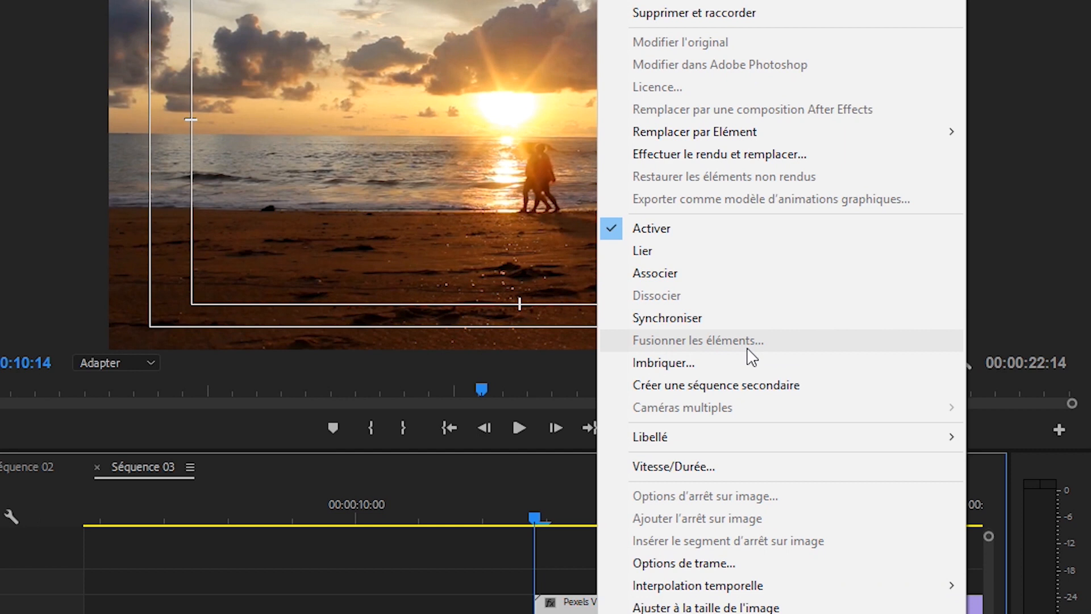
{"action": "left_click", "coordinate": [745, 363]}
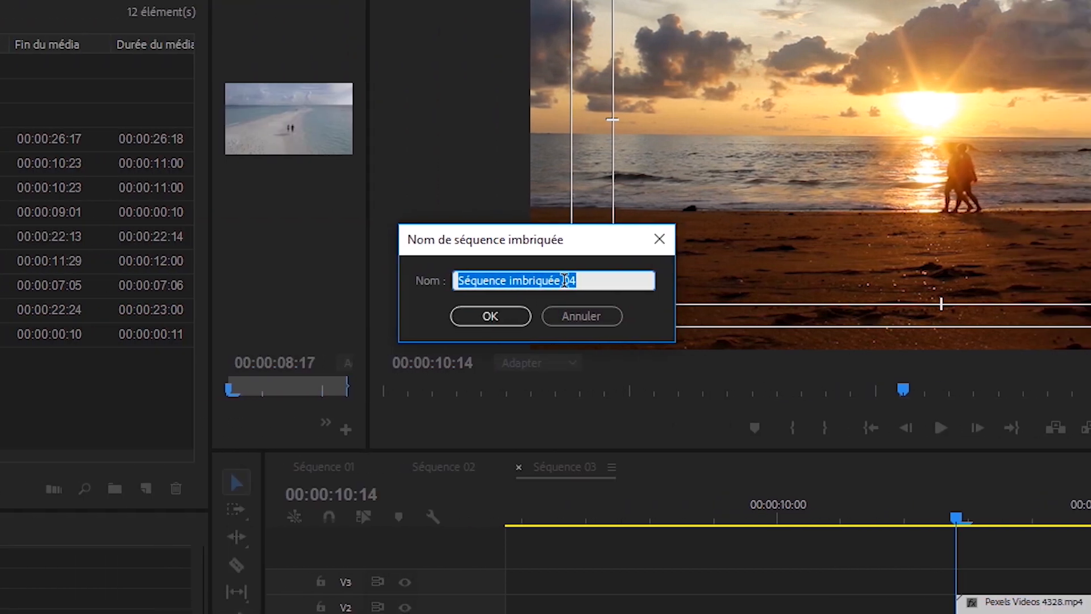
{"action": "left_click", "coordinate": [492, 316]}
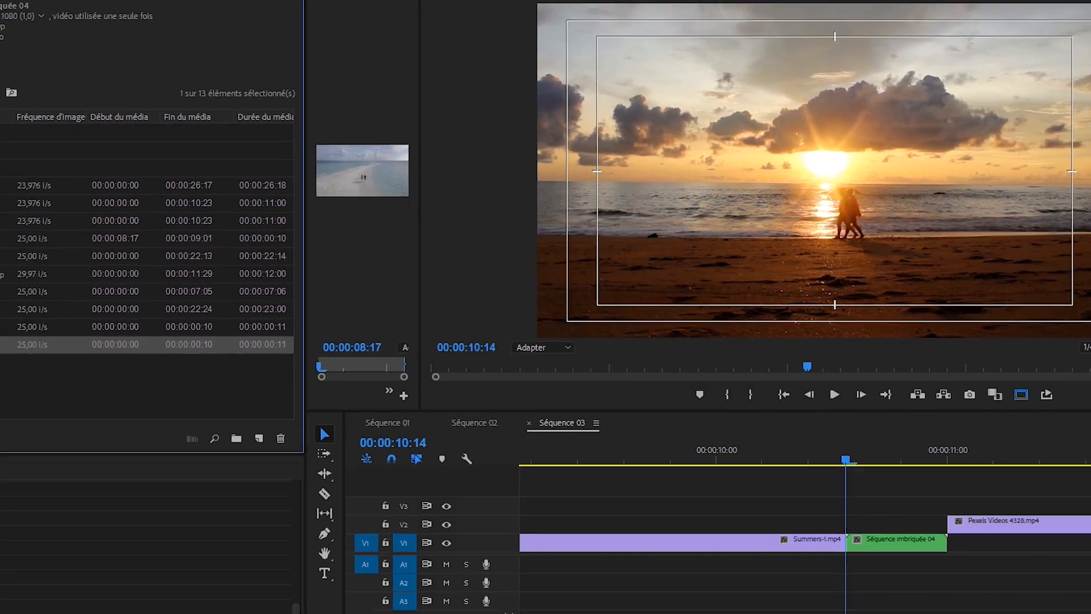
Open Séquence imbriquée 04 to view its clips, check the nested section in Séquence 03, and return to the nested sequence
{"action": "double_click", "coordinate": [944, 575]}
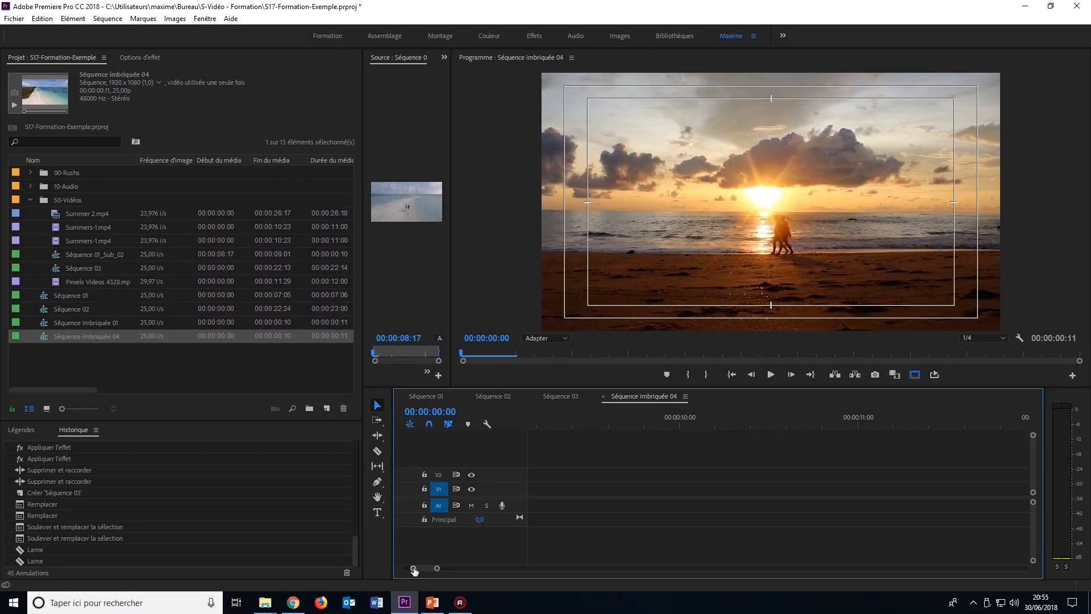
{"action": "mouse_move", "coordinate": [414, 570]}
{"action": "left_mouse_down"}
{"action": "mouse_move", "coordinate": [380, 569]}
{"action": "mouse_move", "coordinate": [432, 571]}
{"action": "mouse_move", "coordinate": [416, 569]}
{"action": "left_mouse_up"}
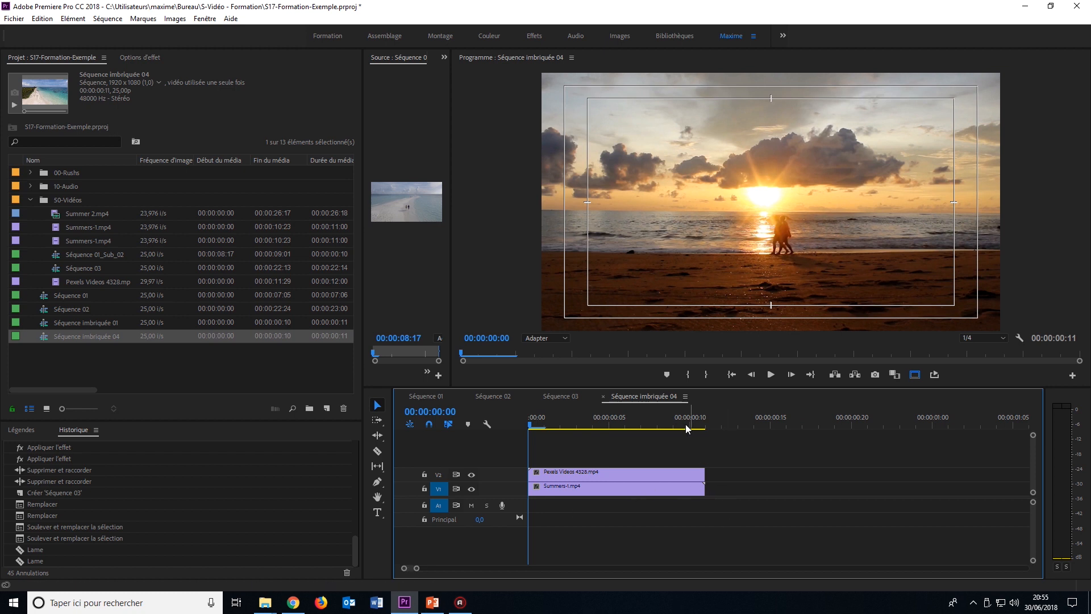
{"action": "left_click", "coordinate": [562, 399]}
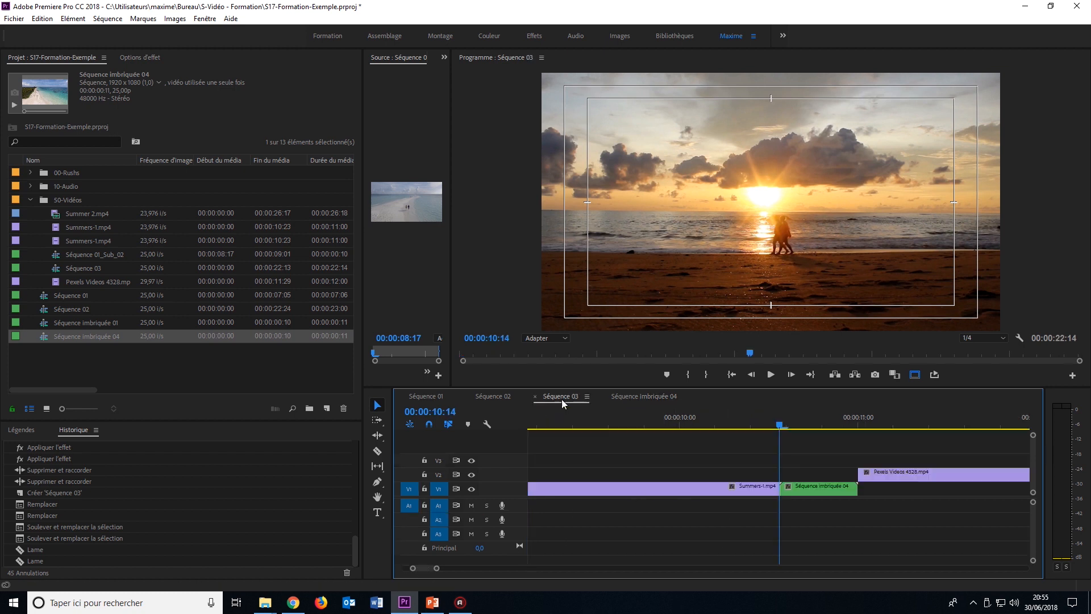
{"action": "left_click", "coordinate": [764, 428]}
{"action": "left_click_drag", "start_coordinate": [765, 429], "coordinate": [780, 452]}
{"action": "left_click", "coordinate": [636, 398]}
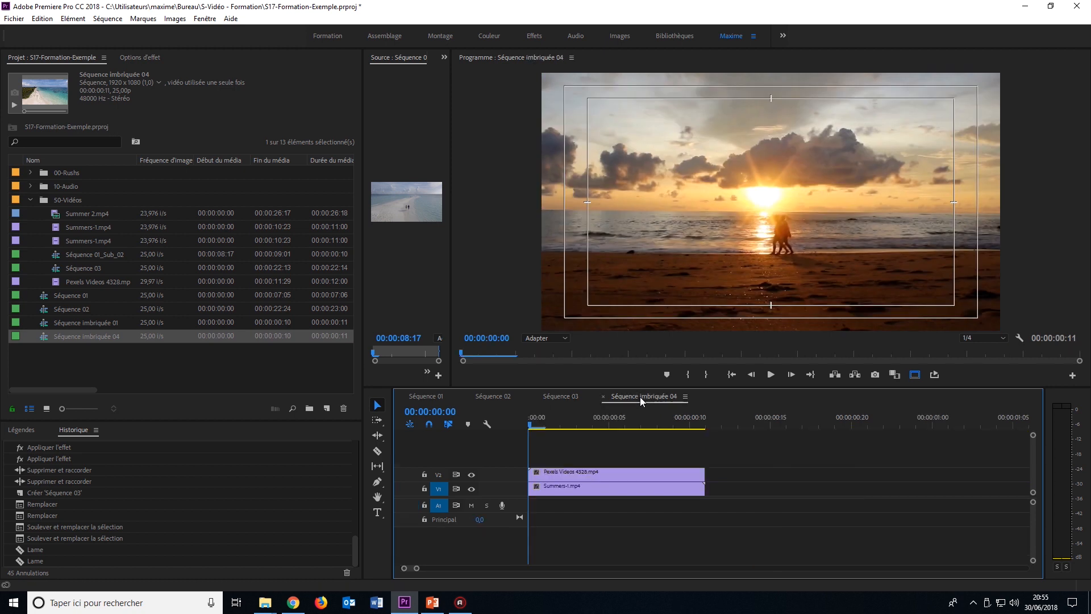
Turn off the V2 track output in Séquence imbriquée 04 and show the effect settings of Summers-1.mp4
{"action": "left_click", "coordinate": [551, 472]}
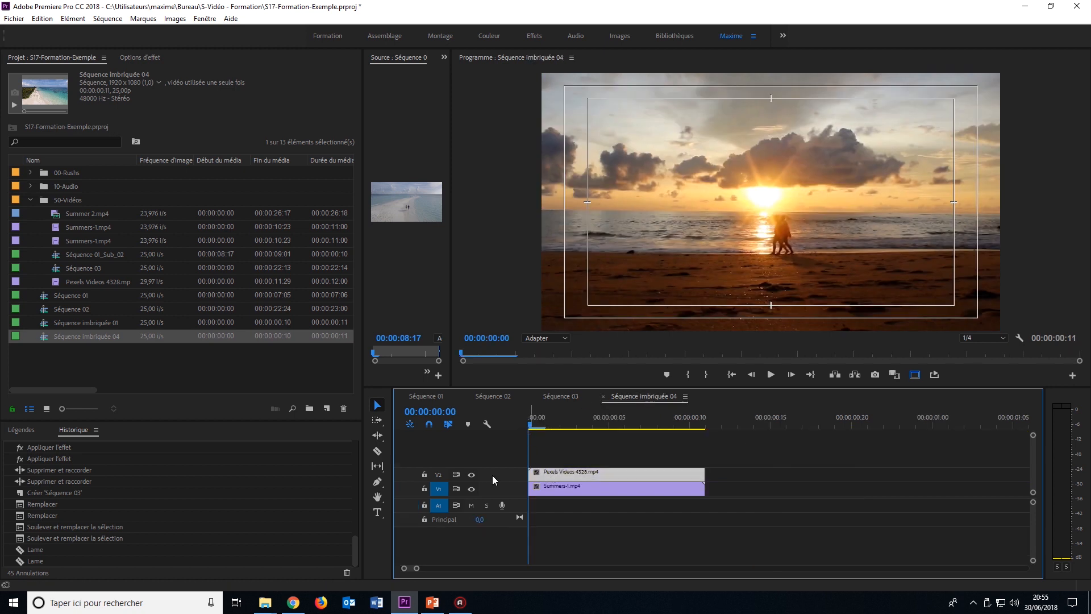
{"action": "left_click", "coordinate": [471, 475]}
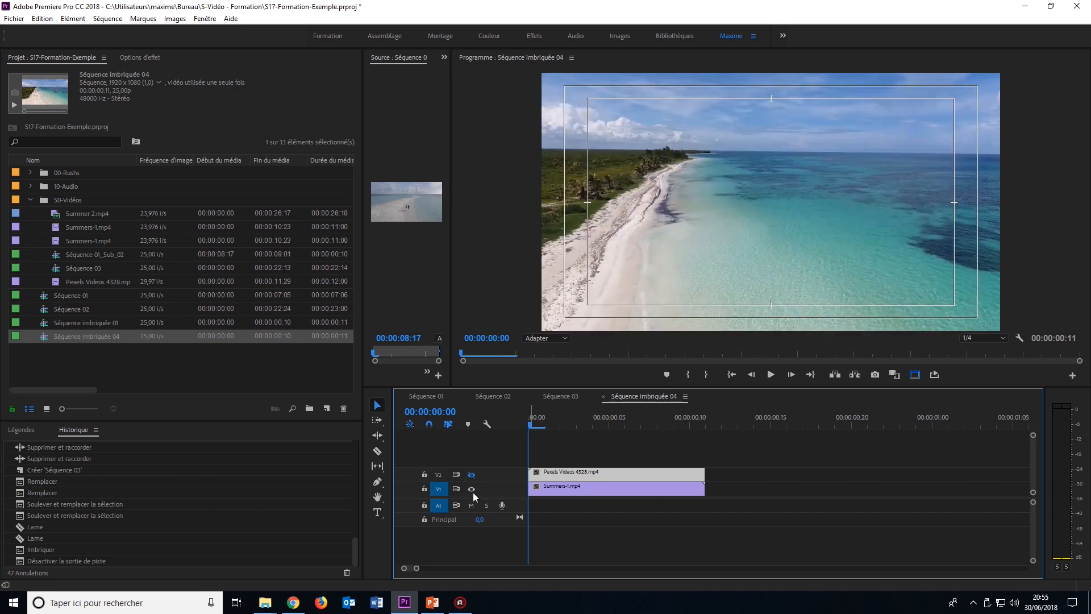
{"action": "left_click", "coordinate": [553, 487]}
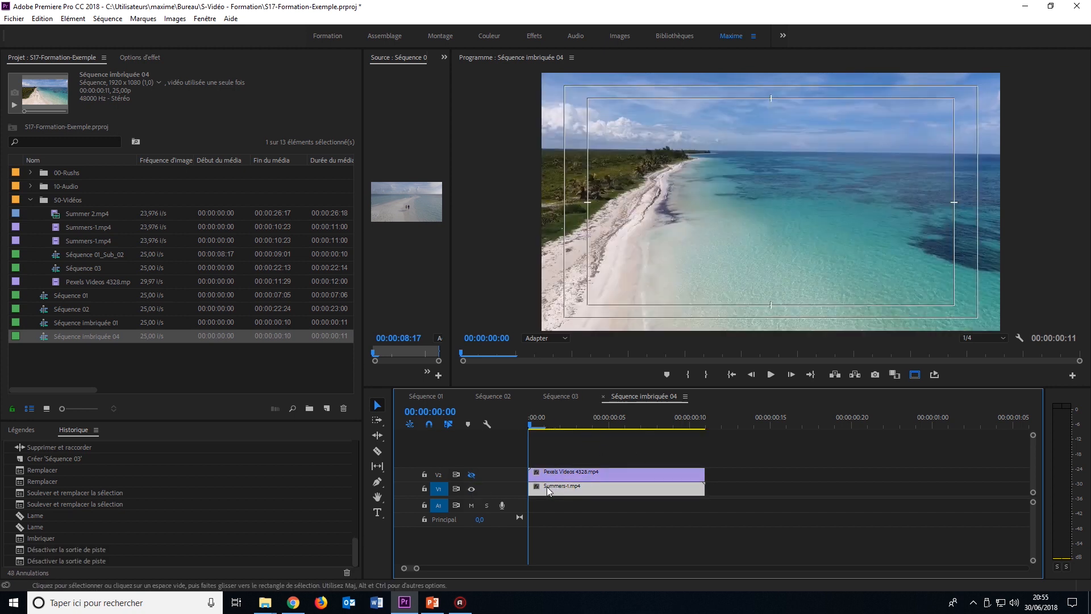
{"action": "left_click", "coordinate": [150, 58]}
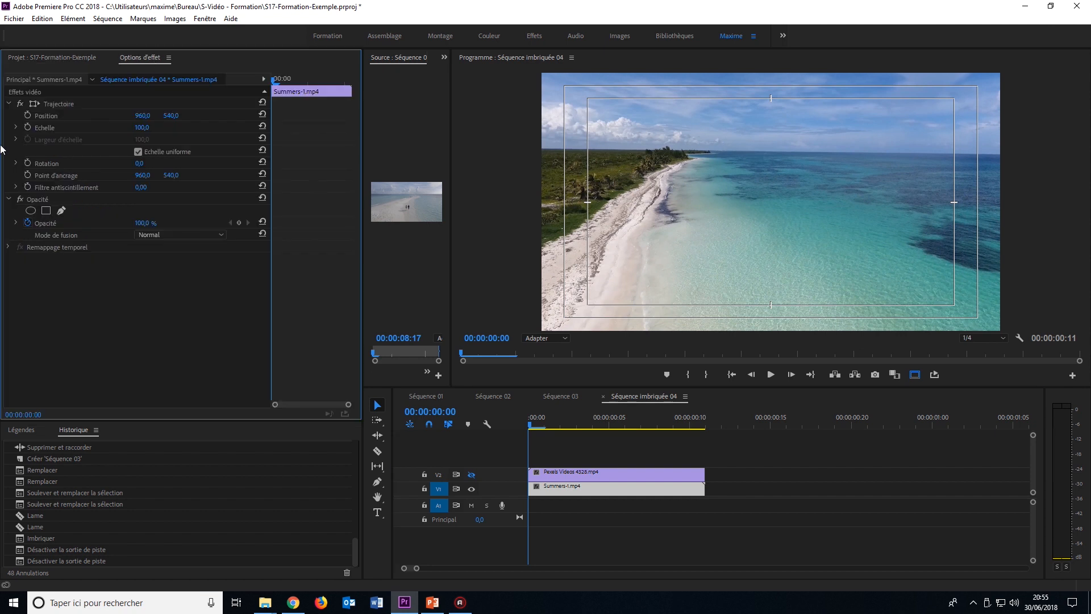
Animate the Position of Summers-1.mp4 with keyframes, horizontally from 960 at the start to -960 at 00:00:00:10
{"action": "left_click", "coordinate": [27, 115]}
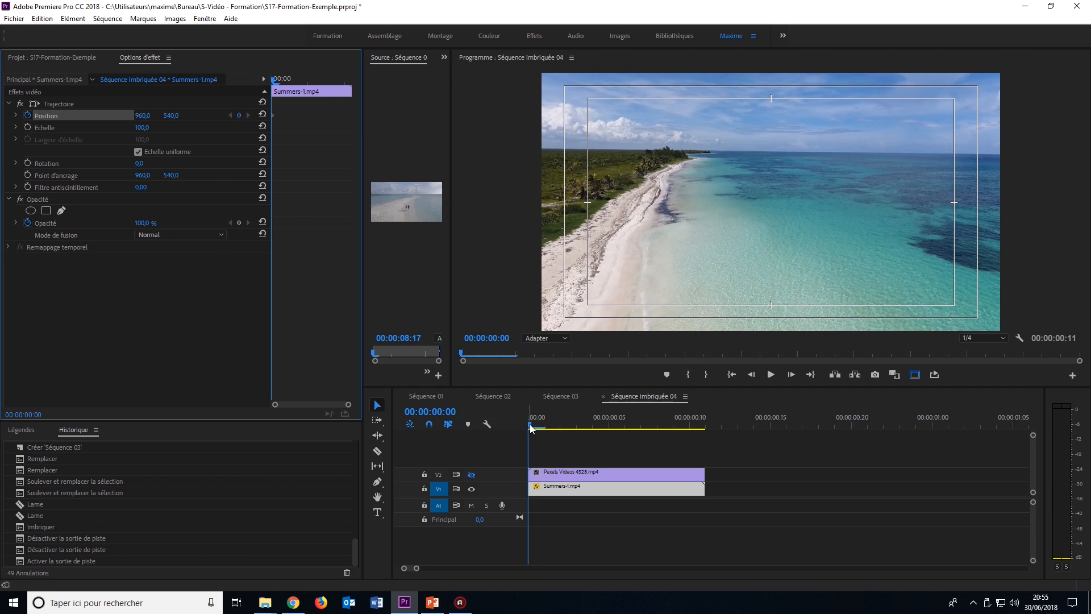
{"action": "key", "text": "Right"}
{"action": "key", "text": "Right"}
{"action": "key", "text": "Right"}
{"action": "key", "text": "Right"}
{"action": "key", "text": "Right"}
{"action": "key", "text": "Right"}
{"action": "key", "text": "Right"}
{"action": "key", "text": "Right"}
{"action": "key", "text": "Right"}
{"action": "key", "text": "Right"}
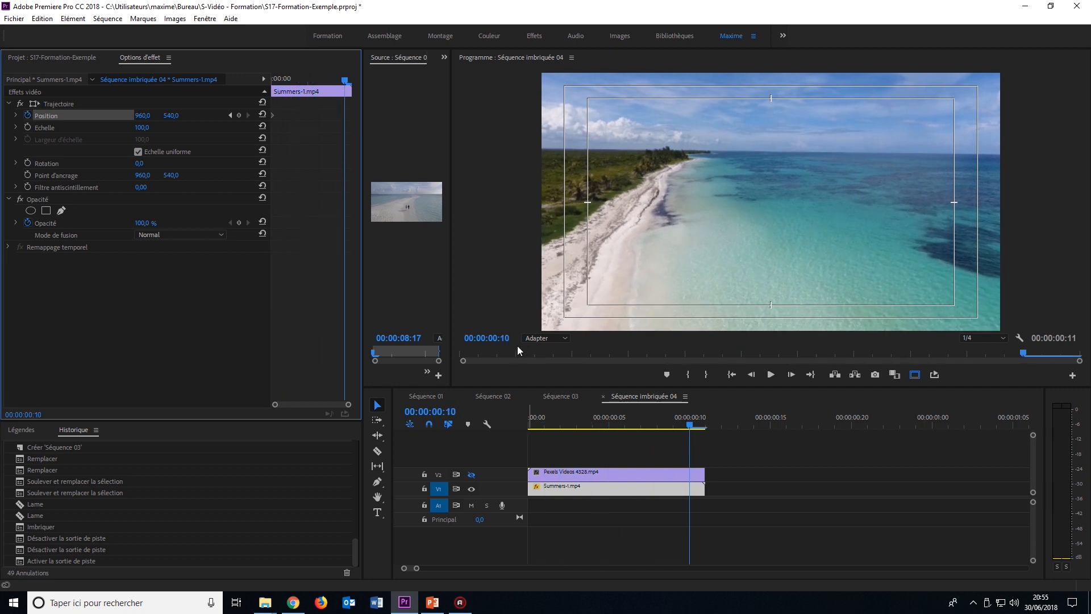
{"action": "left_click_drag", "start_coordinate": [142, 115], "coordinate": [11, 115]}
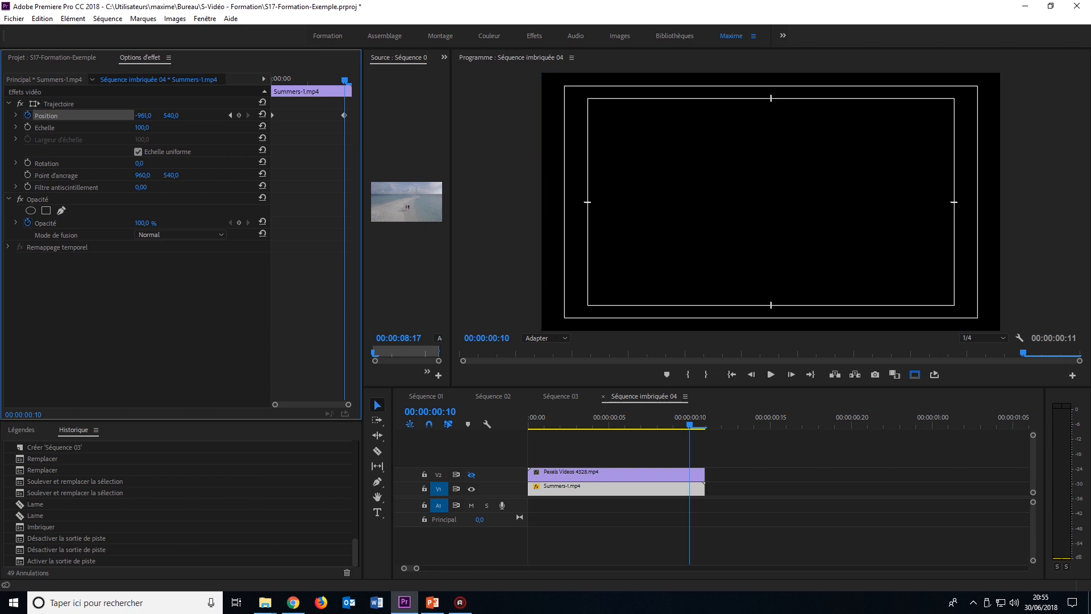
{"action": "left_click_drag", "start_coordinate": [10, 116], "coordinate": [9, 115]}
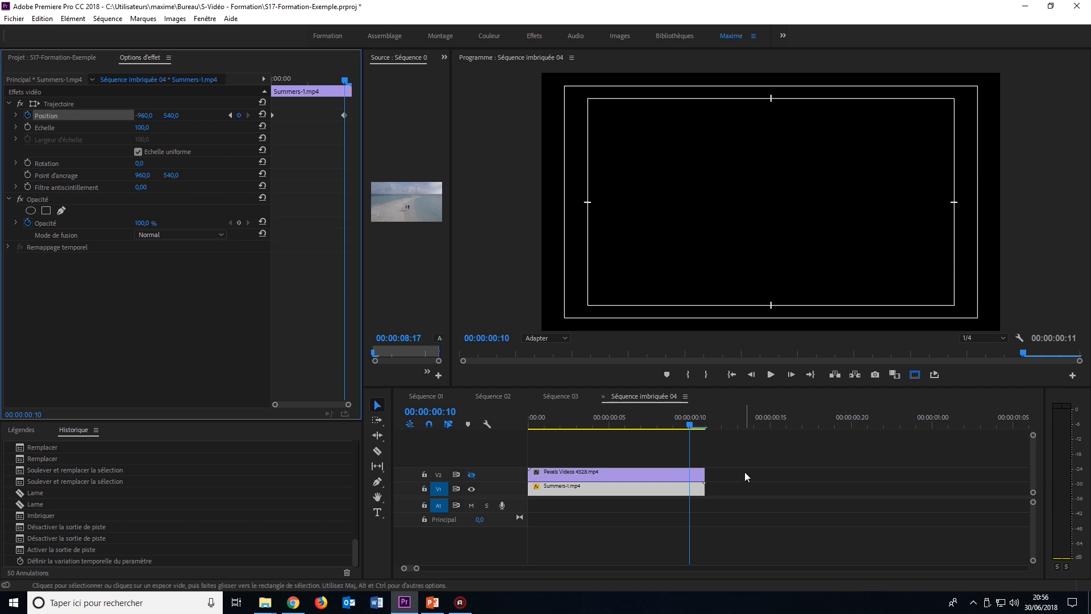
Return to the sequence start, turn V2 output on and V1 output off, and show the effect settings of Pexels Videos 4328.mp4
{"action": "left_click_drag", "start_coordinate": [695, 428], "coordinate": [519, 425]}
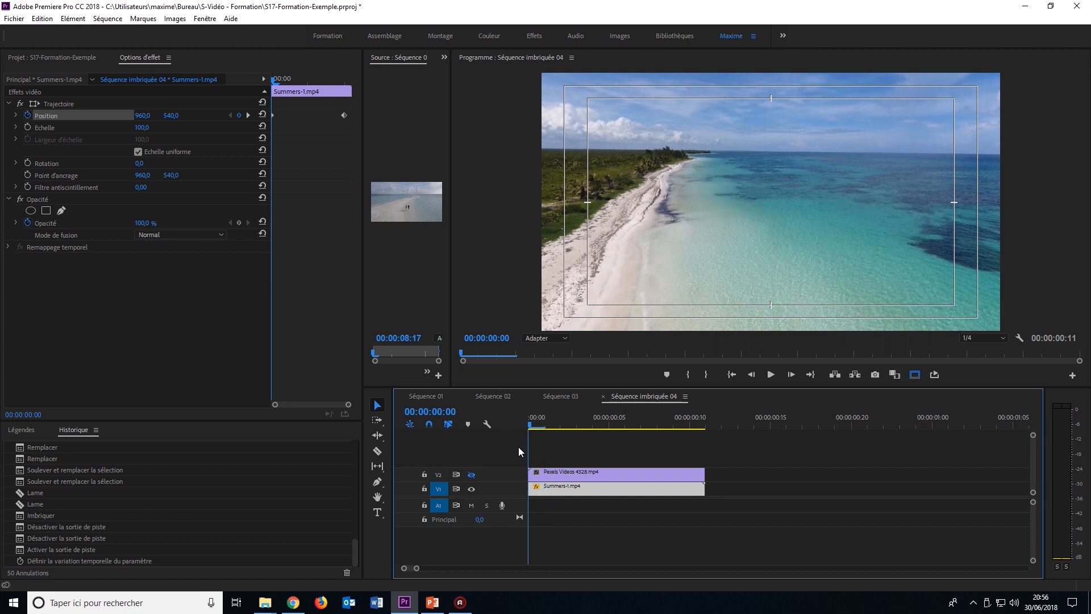
{"action": "left_click", "coordinate": [472, 474]}
{"action": "left_click", "coordinate": [471, 489]}
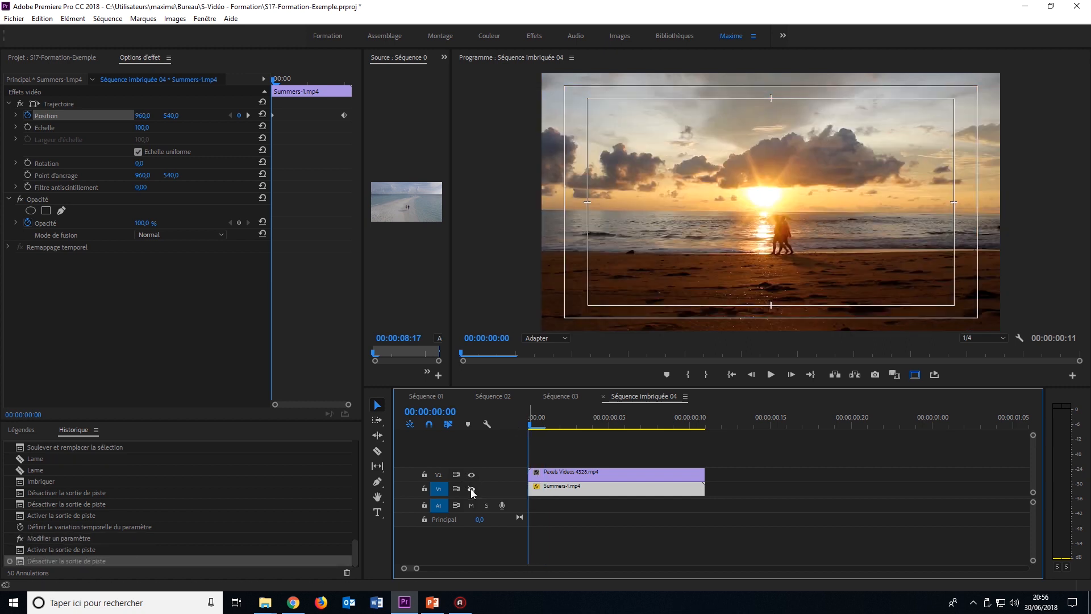
{"action": "left_click", "coordinate": [550, 475]}
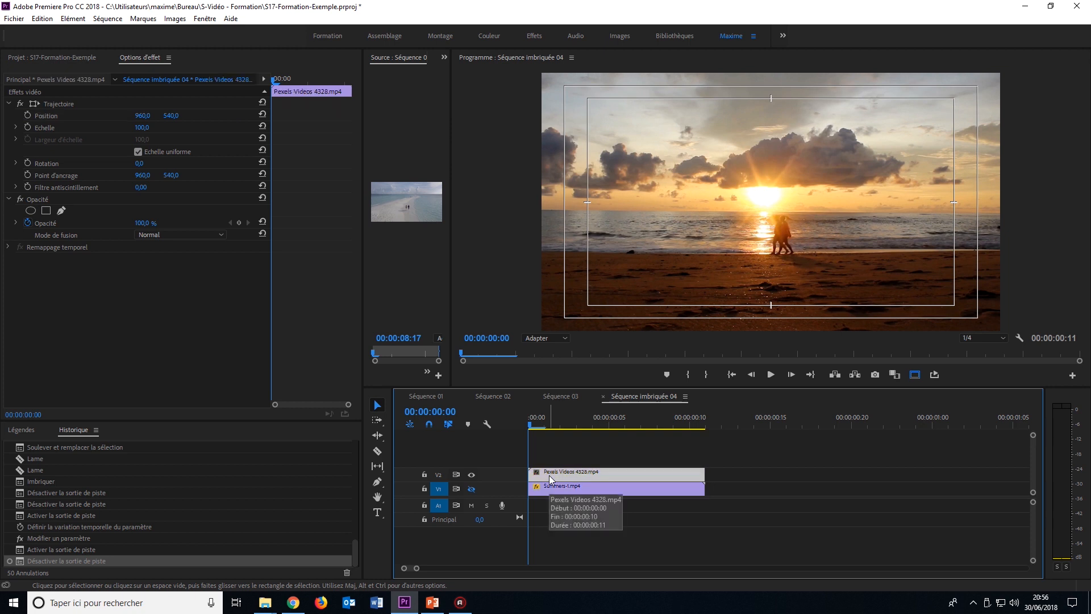
{"action": "left_click_drag", "start_coordinate": [143, 117], "coordinate": [229, 117]}
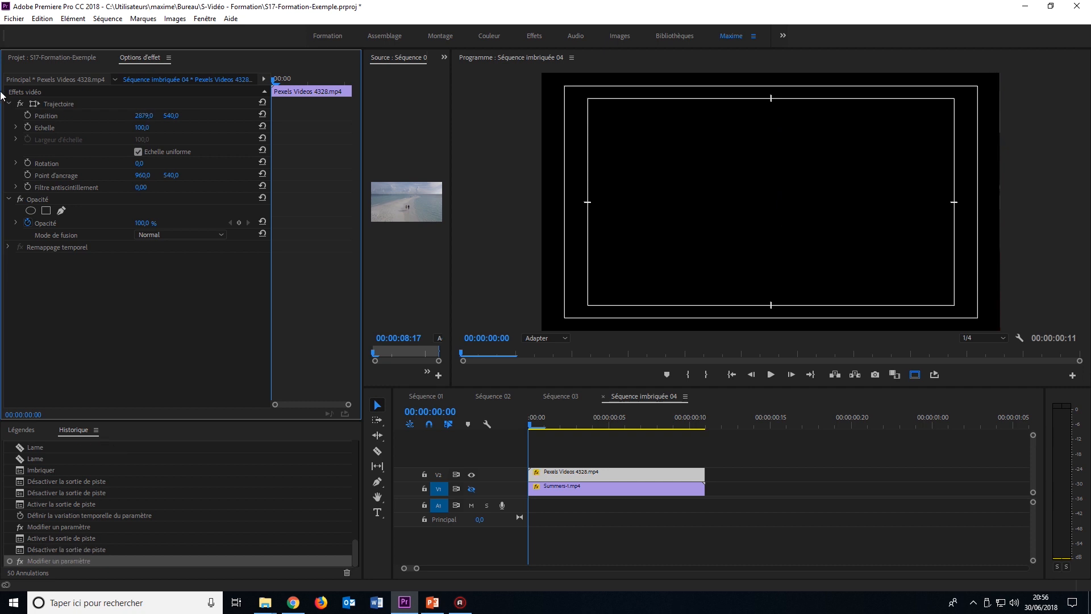
{"action": "left_click", "coordinate": [149, 116]}
{"action": "type", "text": "2880"}
{"action": "key", "text": "Return"}
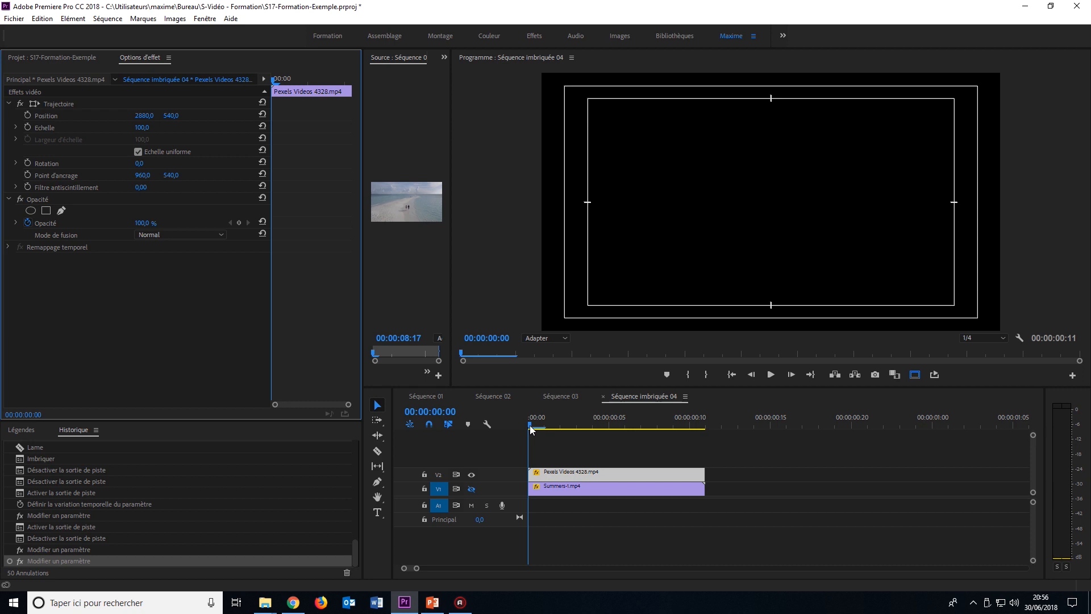
Reset the Position of Pexels Videos 4328.mp4 and keyframe it horizontally at 960 at 00:00:00:10 and 2880 at the start
{"action": "key", "text": "space"}
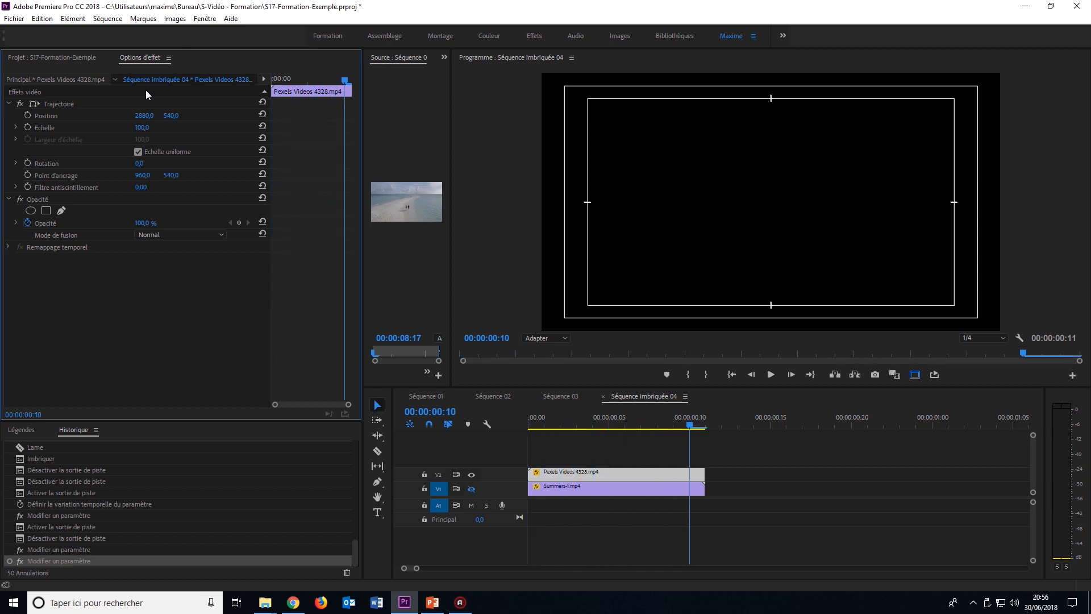
{"action": "left_click", "coordinate": [262, 114]}
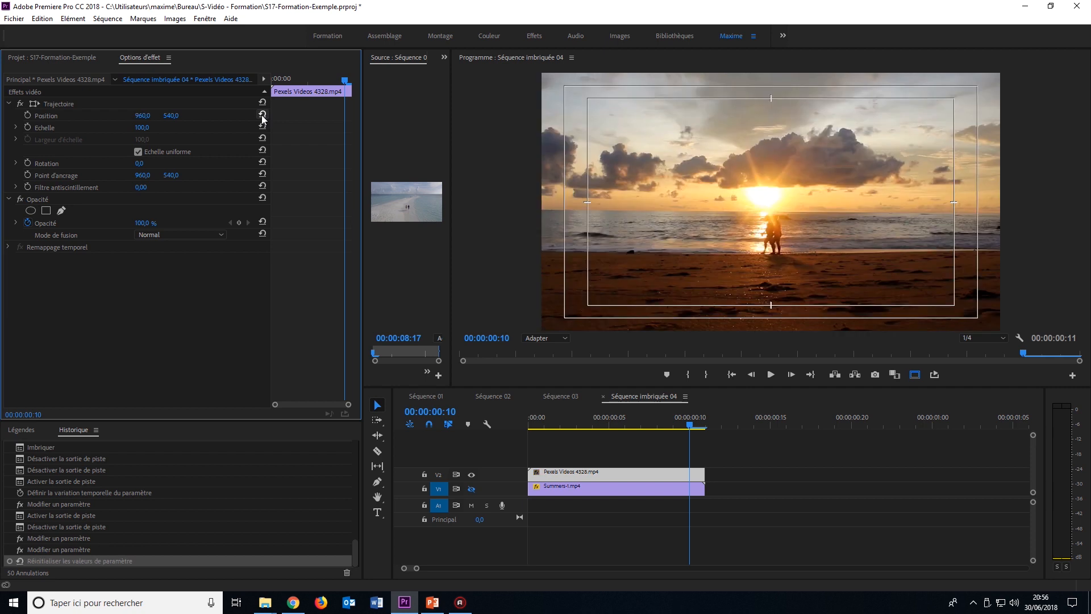
{"action": "left_click", "coordinate": [27, 116]}
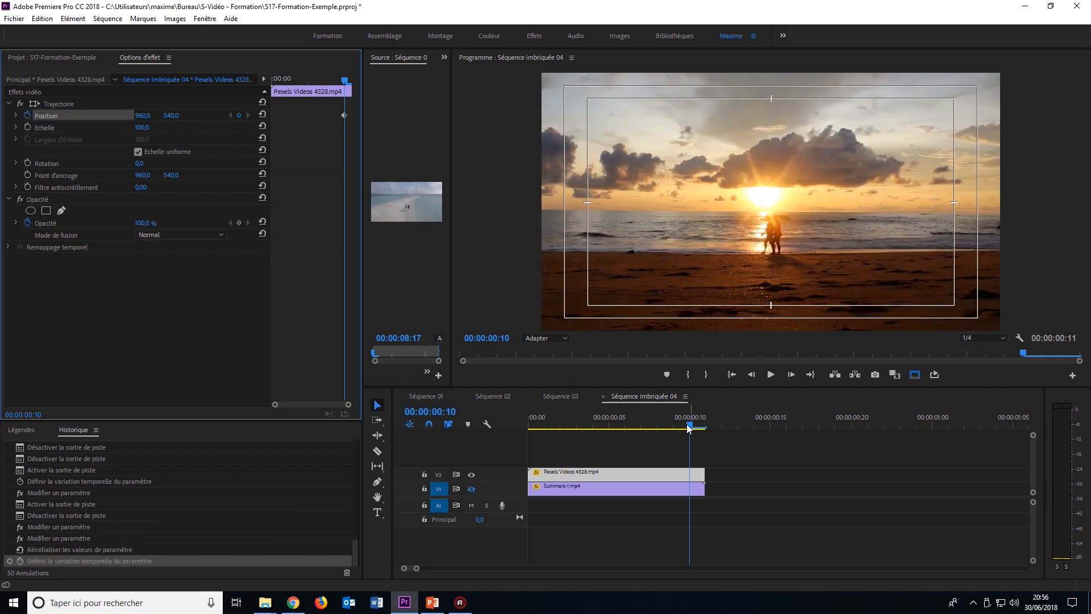
{"action": "left_click_drag", "start_coordinate": [687, 424], "coordinate": [524, 426]}
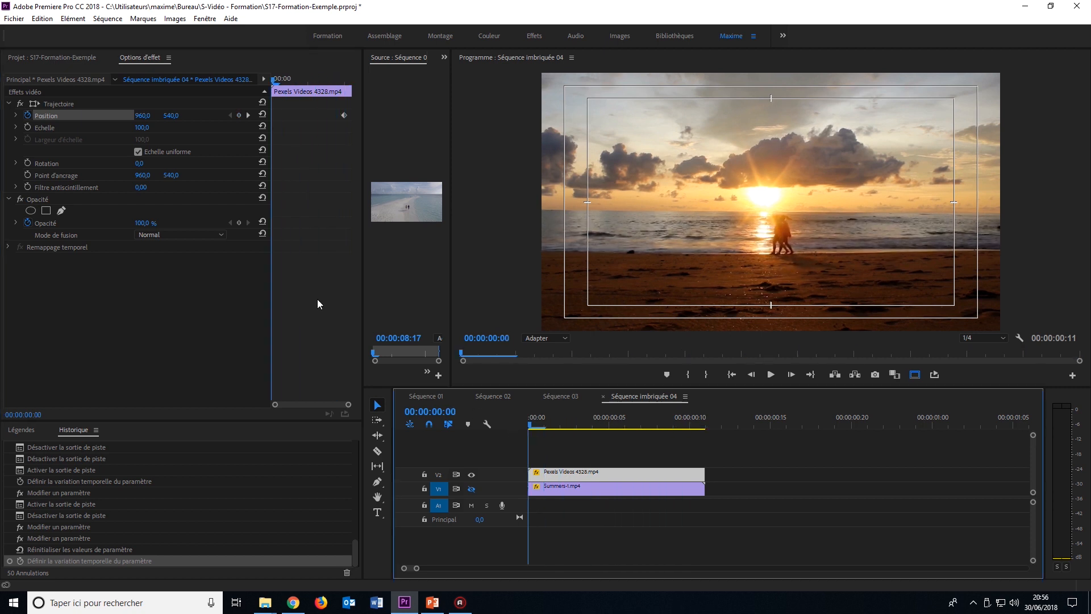
{"action": "left_click", "coordinate": [144, 115]}
{"action": "type", "text": "2880"}
{"action": "key", "text": "Return"}
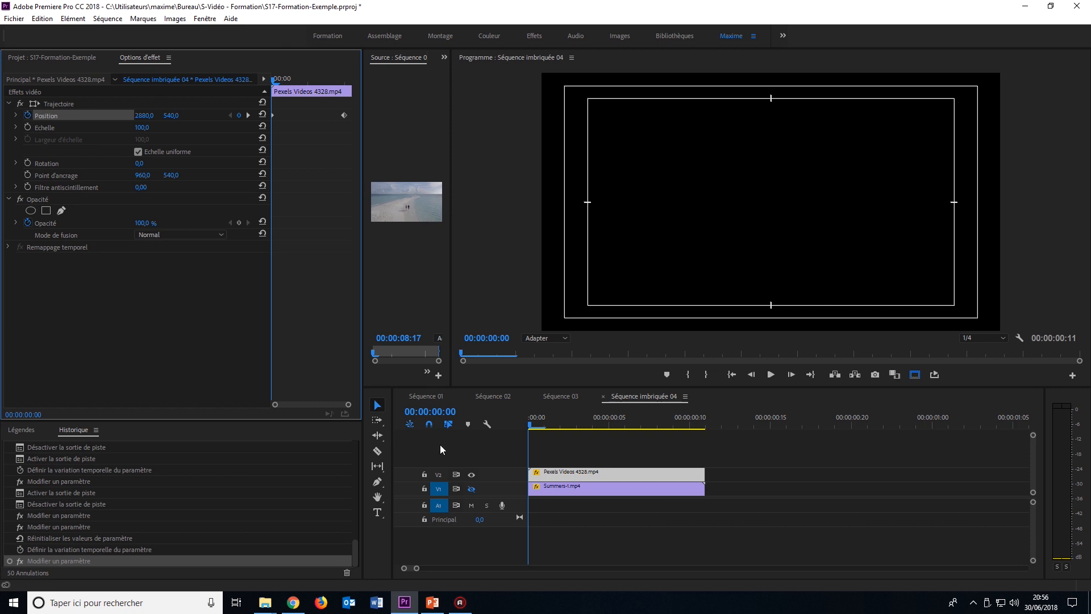
Turn the V1 track output back on and check the beginning of the sliding movement in the nested sequence
{"action": "left_click", "coordinate": [471, 489]}
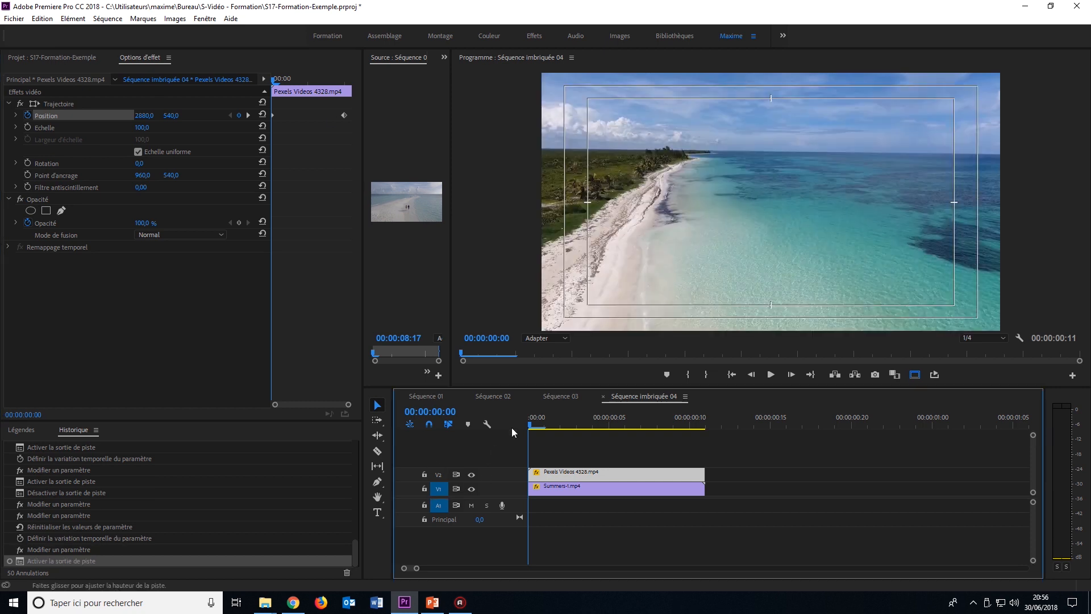
{"action": "left_click", "coordinate": [544, 426]}
{"action": "mouse_move", "coordinate": [544, 427]}
{"action": "left_mouse_down"}
{"action": "mouse_move", "coordinate": [703, 426]}
{"action": "mouse_move", "coordinate": [529, 429]}
{"action": "left_mouse_up"}
Apply the Flou directionnel video effect to the Séquence imbriquée 04 clip in Séquence 03
{"action": "left_click", "coordinate": [568, 396]}
{"action": "mouse_move", "coordinate": [780, 426]}
{"action": "left_mouse_down"}
{"action": "mouse_move", "coordinate": [845, 428]}
{"action": "mouse_move", "coordinate": [782, 431]}
{"action": "left_mouse_up"}
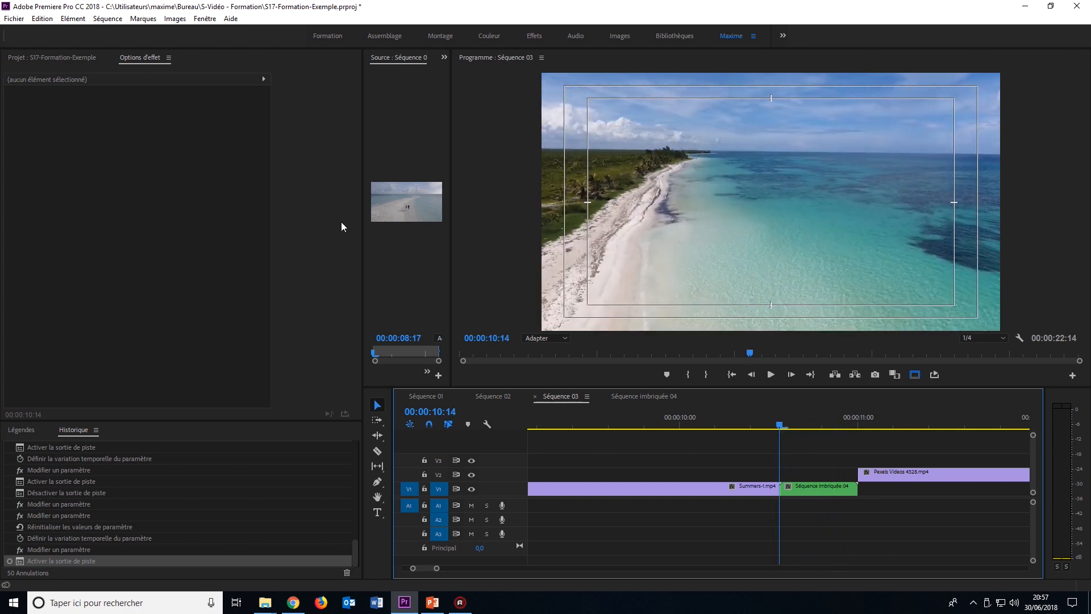
{"action": "left_click_drag", "start_coordinate": [451, 84], "coordinate": [774, 84]}
{"action": "left_click", "coordinate": [486, 57]}
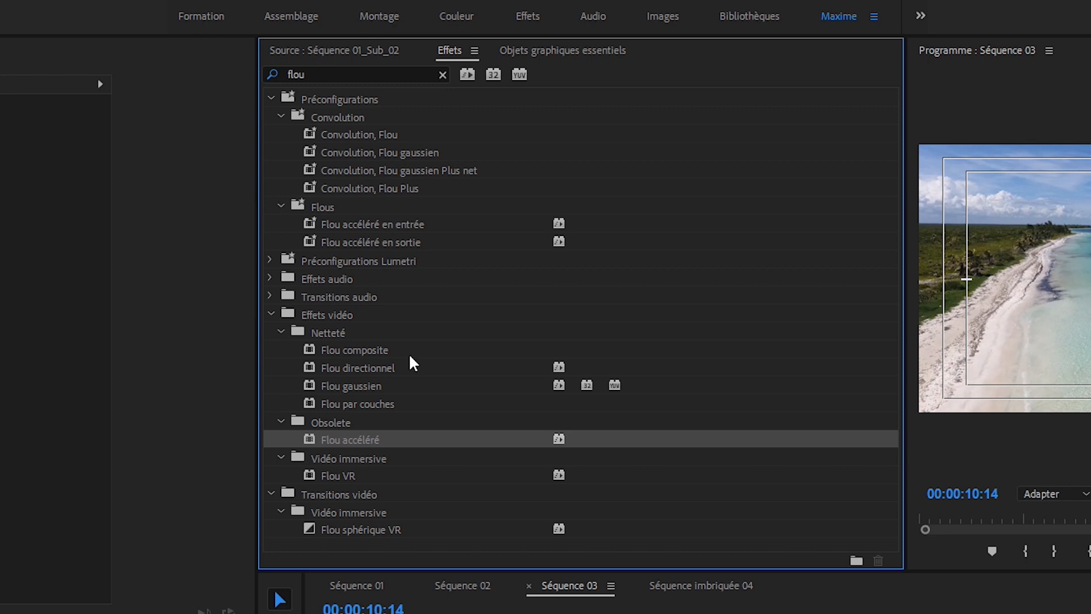
{"action": "left_click", "coordinate": [383, 370]}
{"action": "left_click_drag", "start_coordinate": [340, 366], "coordinate": [977, 613]}
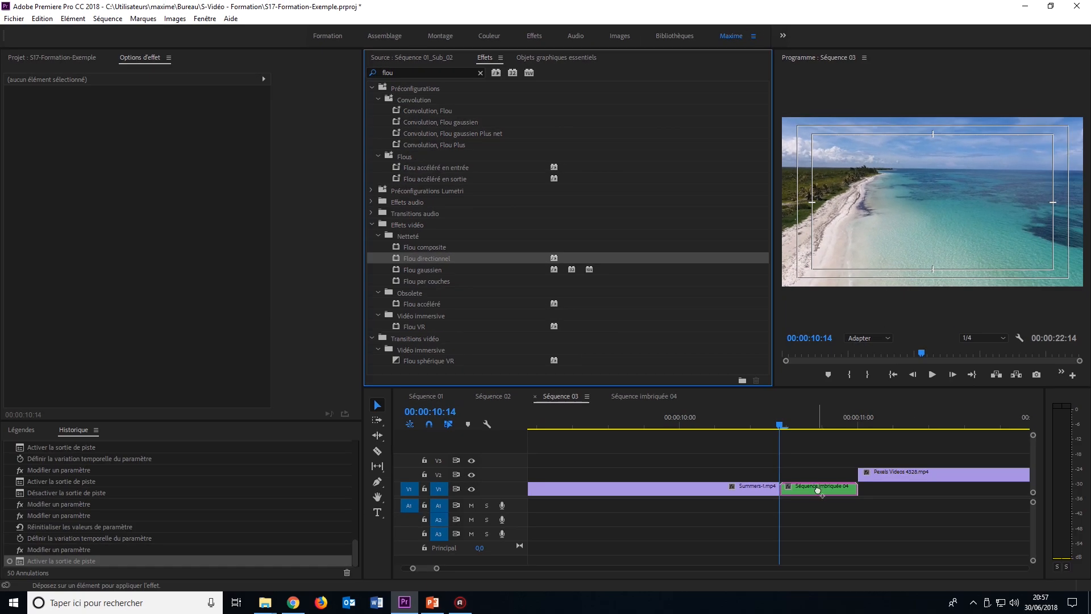
{"action": "left_click_drag", "start_coordinate": [818, 491], "coordinate": [818, 488]}
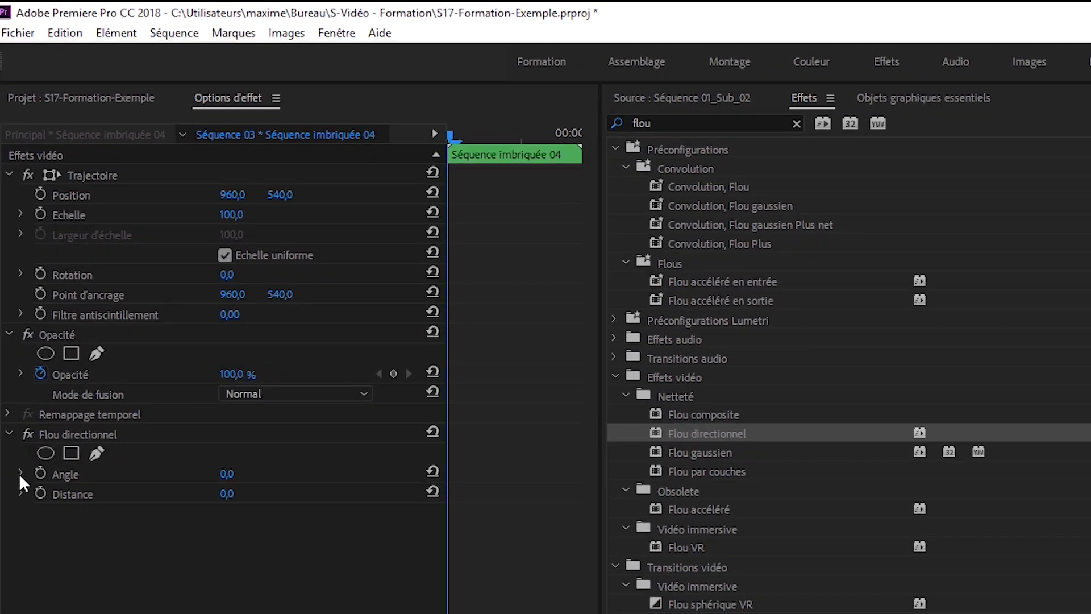
Set the directional blur's Angle to 90° and its Distance to 500
{"action": "left_click", "coordinate": [21, 475]}
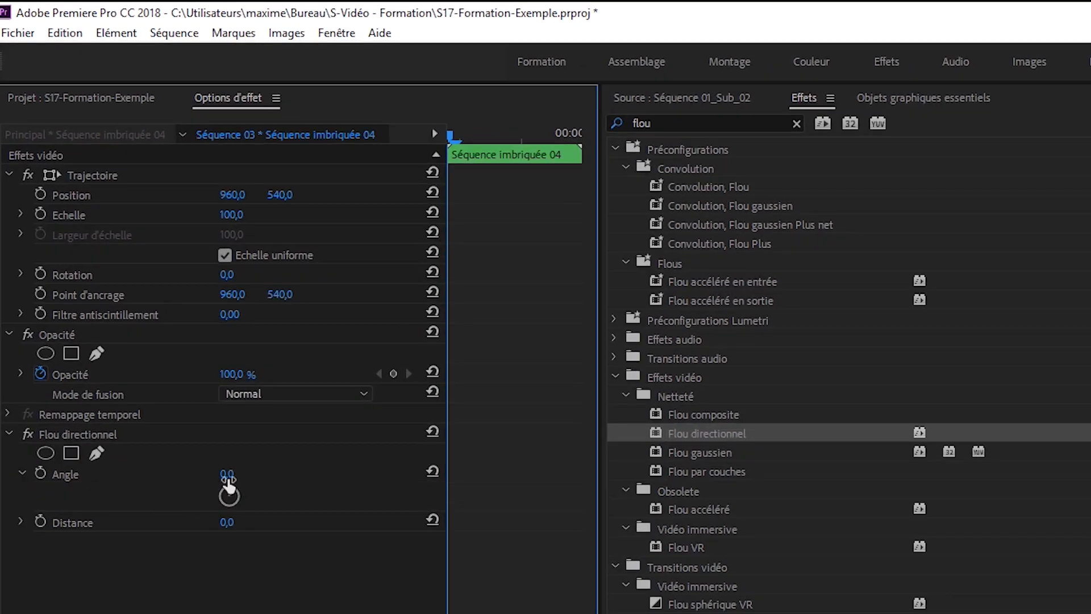
{"action": "left_click", "coordinate": [227, 478]}
{"action": "type", "text": "90"}
{"action": "key", "text": "Return"}
{"action": "left_click", "coordinate": [21, 522]}
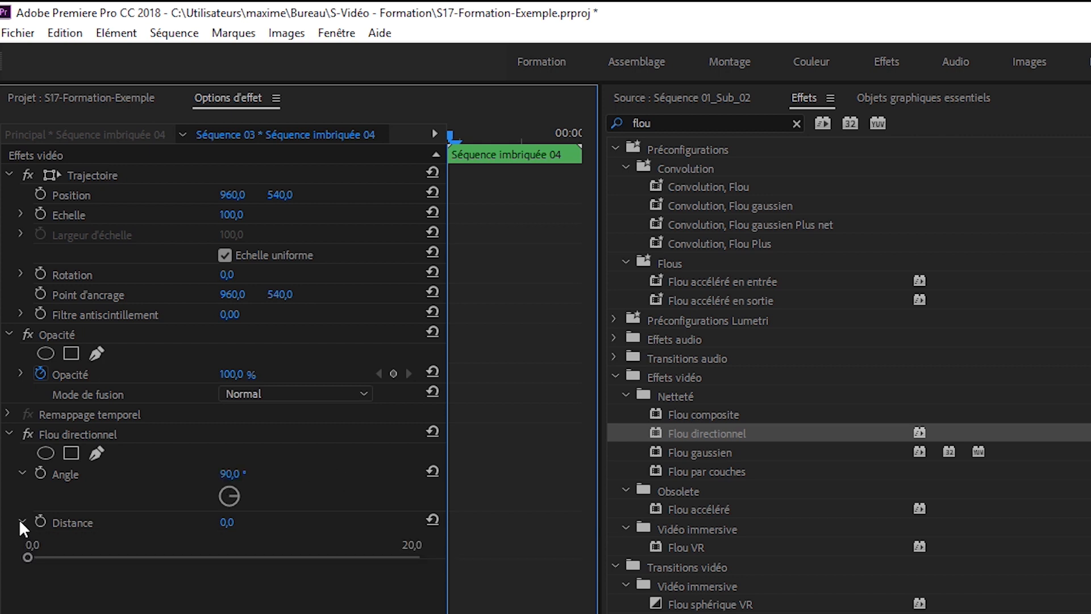
{"action": "left_click", "coordinate": [227, 522]}
{"action": "type", "text": "500"}
{"action": "key", "text": "Return"}
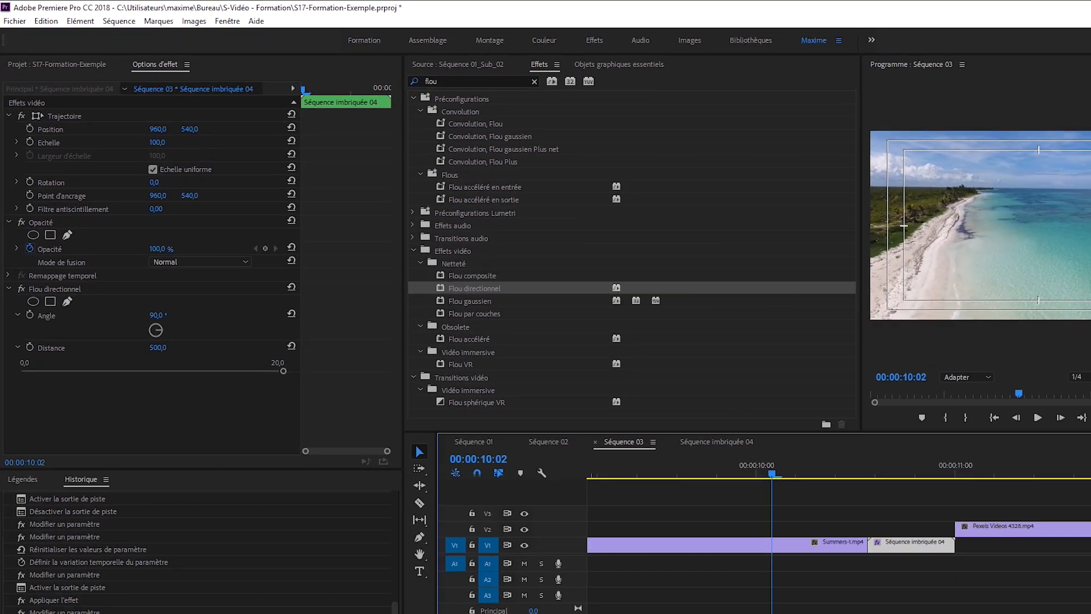
Maximize the program monitor and play Séquence 03 through the custom transition, starting from 00:00:07:17
{"action": "left_click_drag", "start_coordinate": [442, 569], "coordinate": [541, 568]}
{"action": "left_click_drag", "start_coordinate": [636, 427], "coordinate": [615, 432]}
{"action": "left_click", "coordinate": [841, 286]}
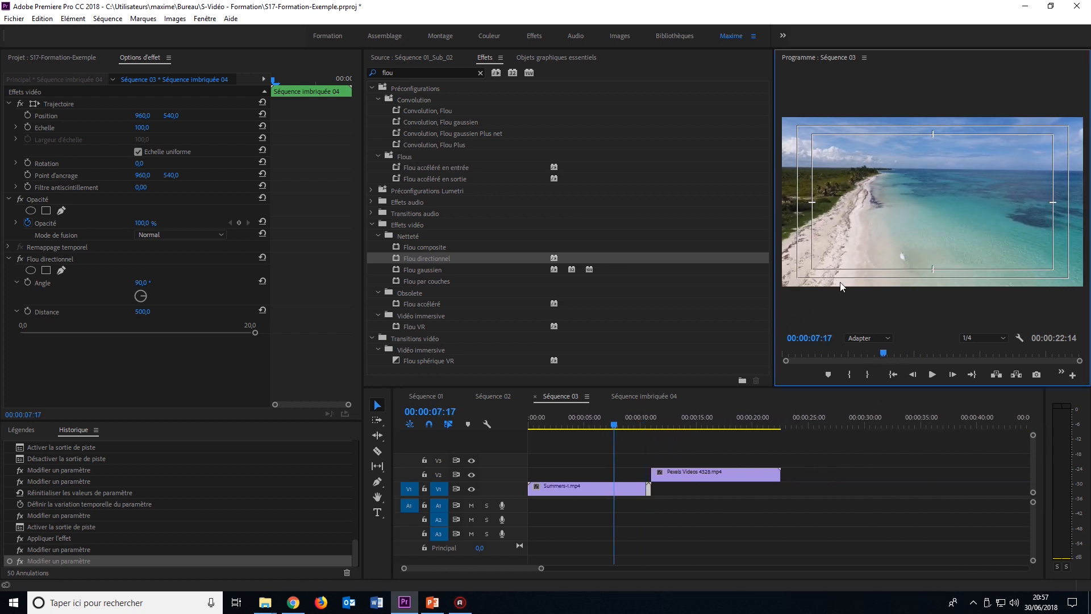
{"action": "key", "text": "grave"}
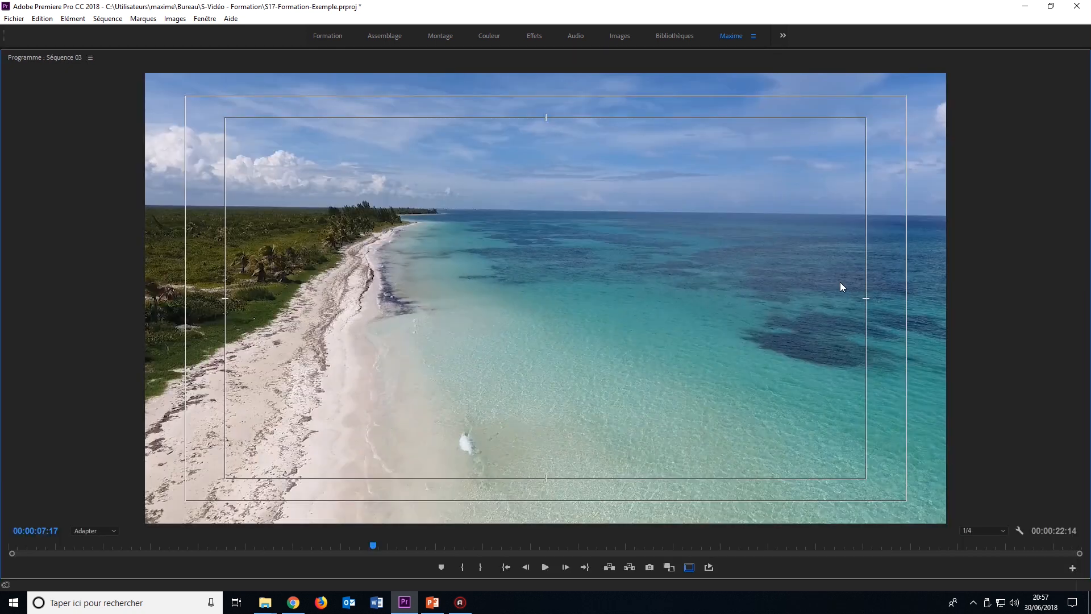
{"action": "key", "text": "space"}
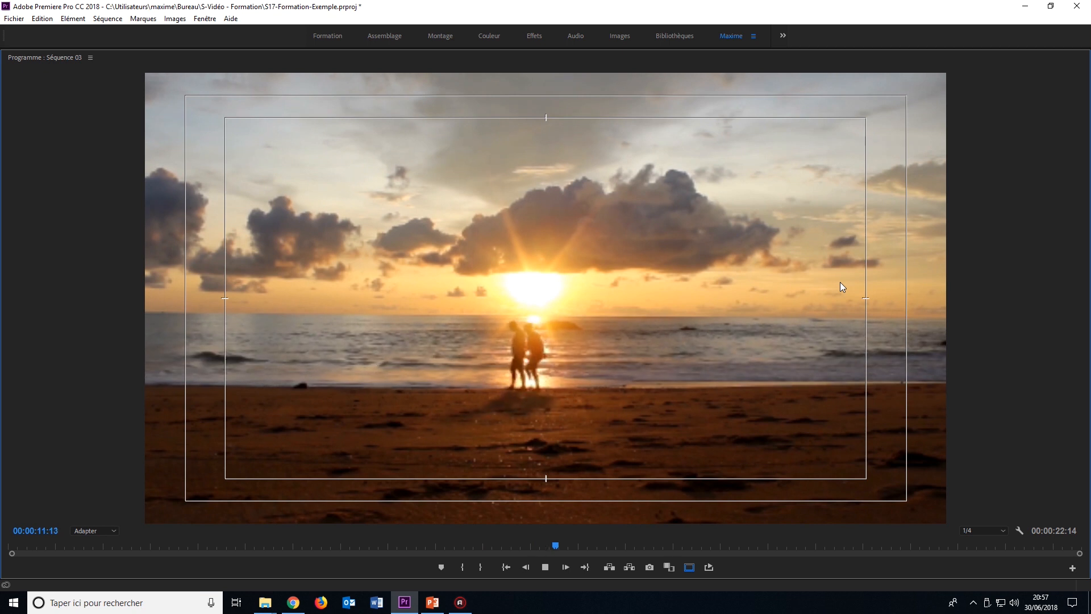
{"action": "key", "text": "space"}
Set the playback resolution to Intégrale and replay the transition from 00:00:08:13
{"action": "left_click", "coordinate": [979, 530]}
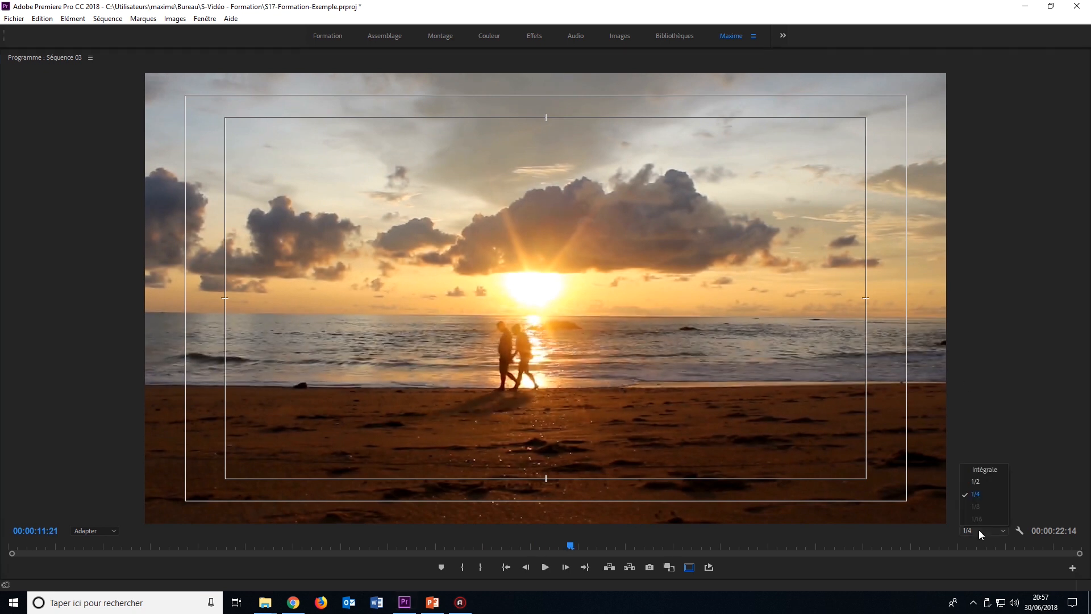
{"action": "left_click", "coordinate": [990, 469]}
{"action": "left_click_drag", "start_coordinate": [570, 546], "coordinate": [412, 547]}
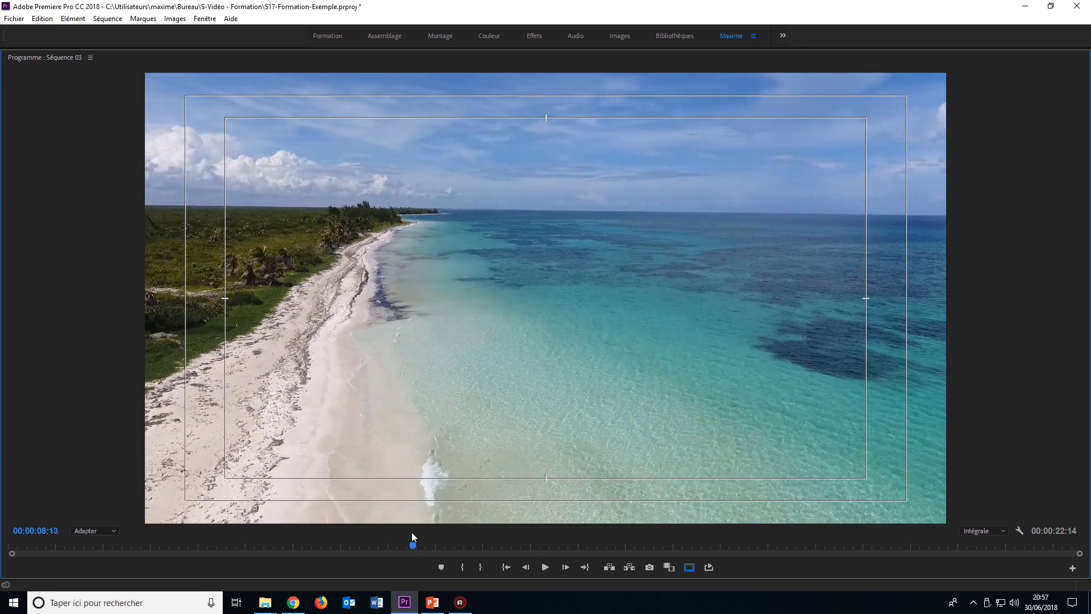
{"action": "key", "text": "space"}
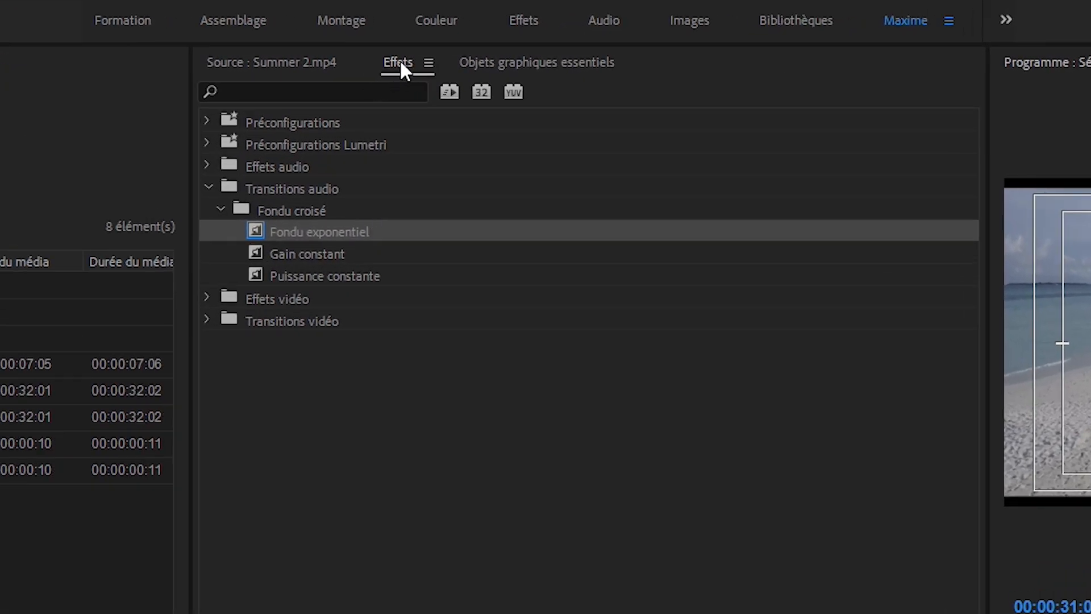
Examine the audio transitions in the Fondu croisé folder and the option for making Puissance constante the default transition
{"action": "left_click", "coordinate": [263, 190]}
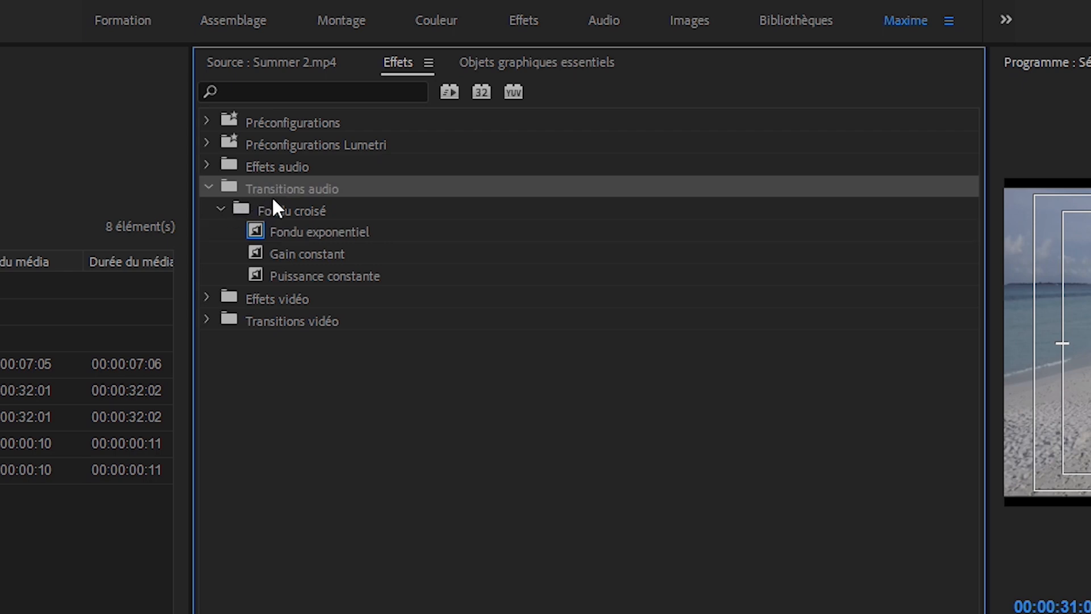
{"action": "left_click", "coordinate": [265, 206]}
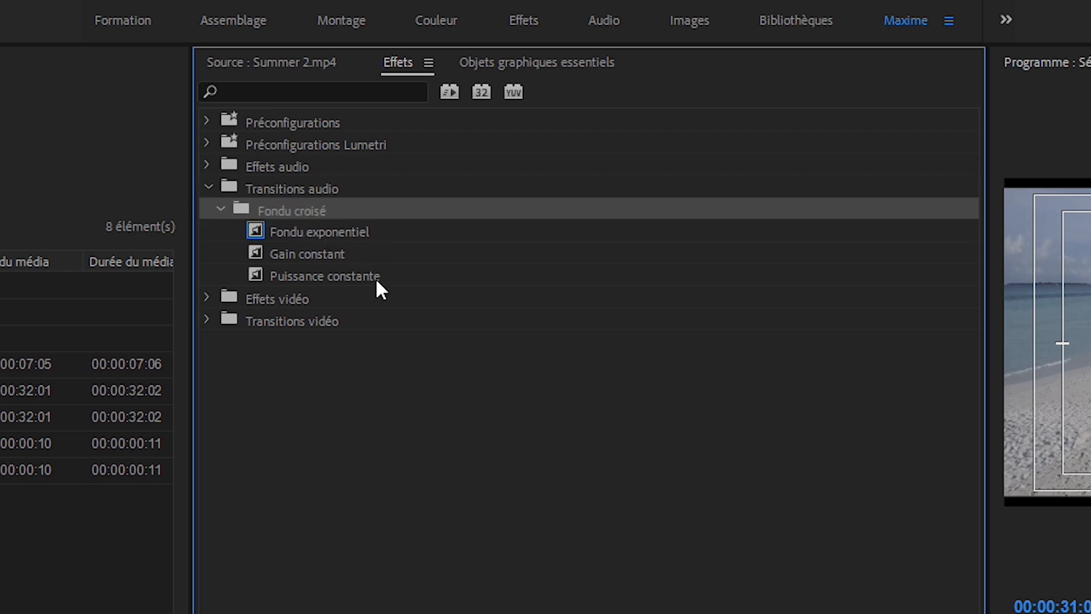
{"action": "left_click", "coordinate": [339, 233]}
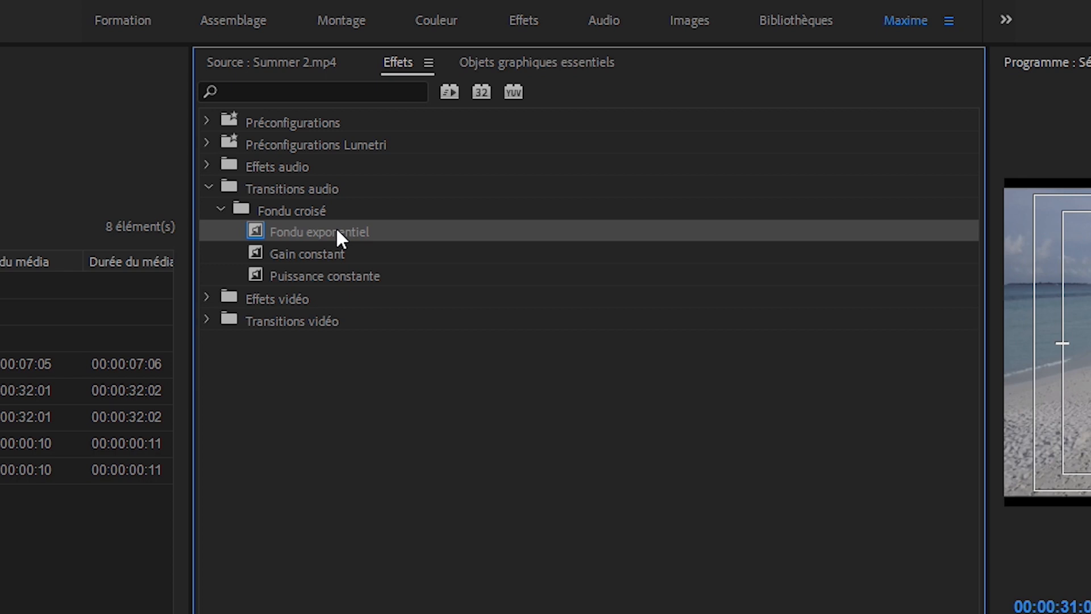
{"action": "left_click", "coordinate": [312, 252]}
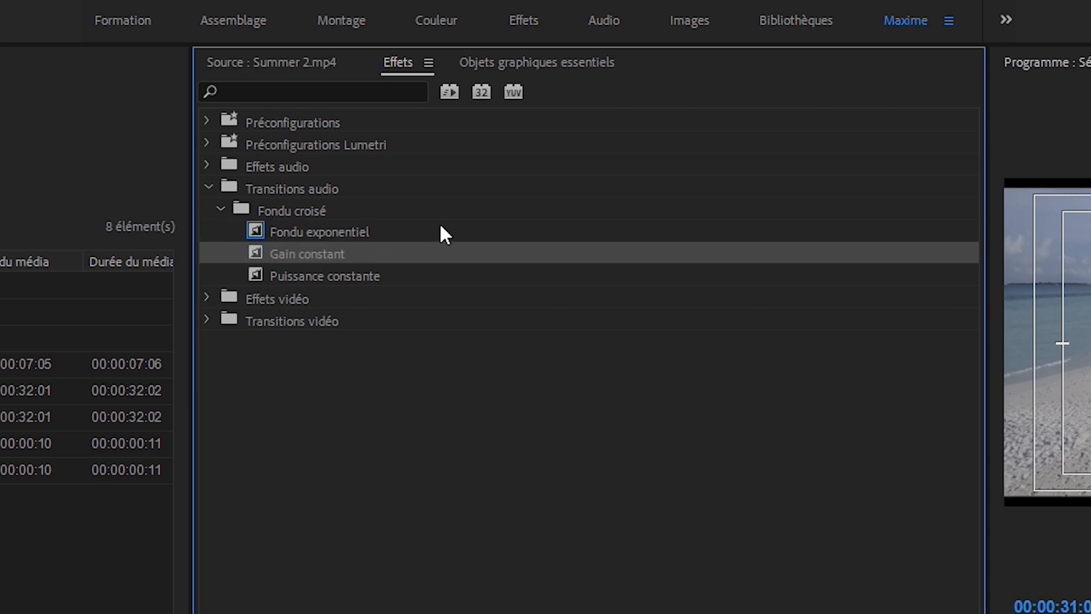
{"action": "left_click", "coordinate": [359, 276]}
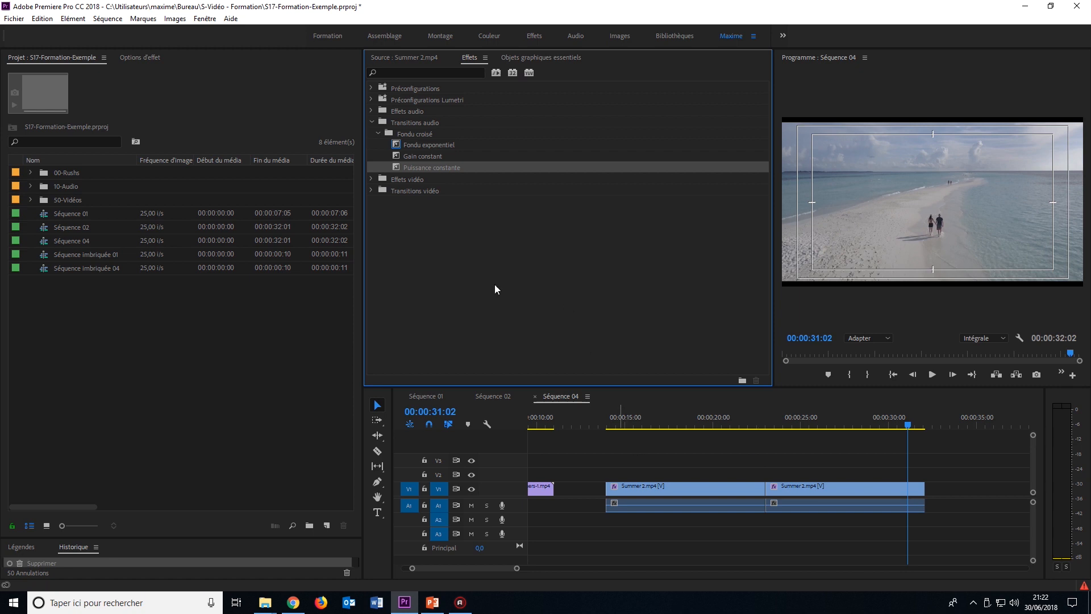
{"action": "right_click", "coordinate": [441, 163]}
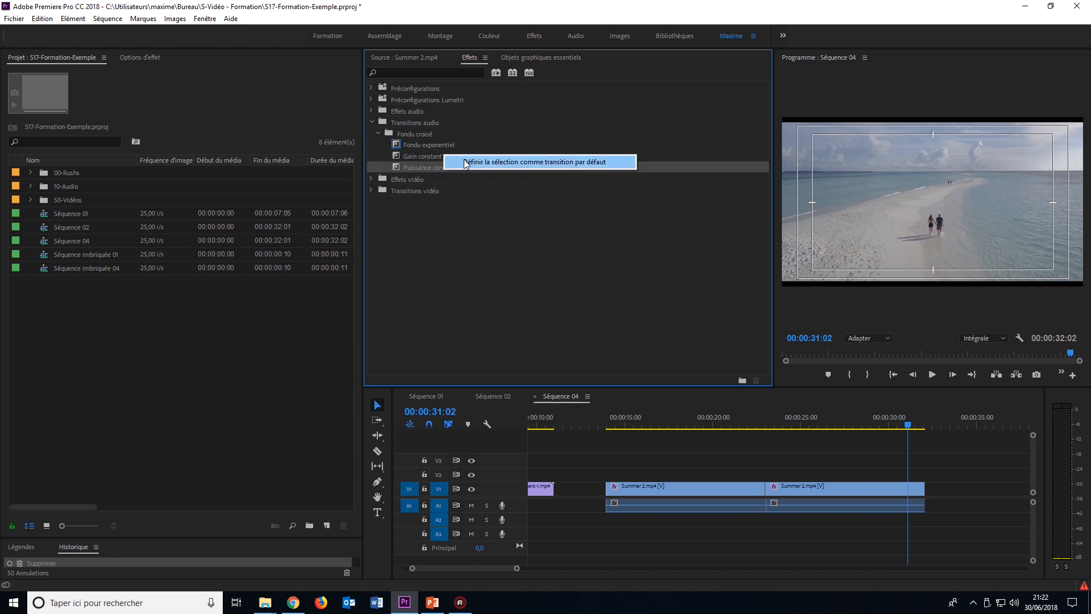
{"action": "left_click", "coordinate": [466, 162]}
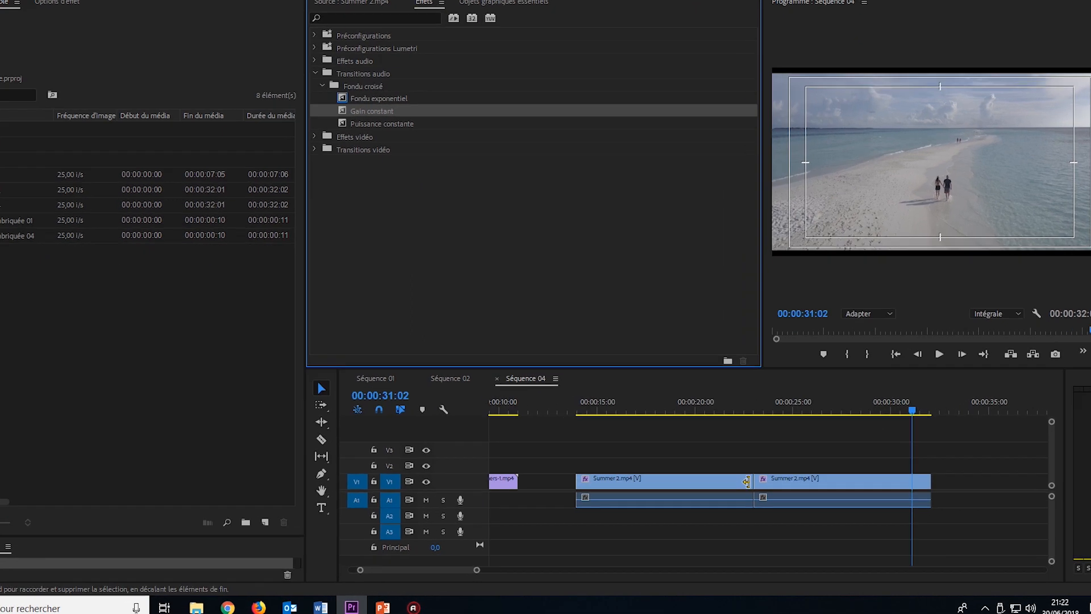
Try the default audio transition, Fondu exponentiel, on the cut between the two Summer 2.mp4 clips in Séquence 04, and undo it
{"action": "left_click", "coordinate": [693, 443]}
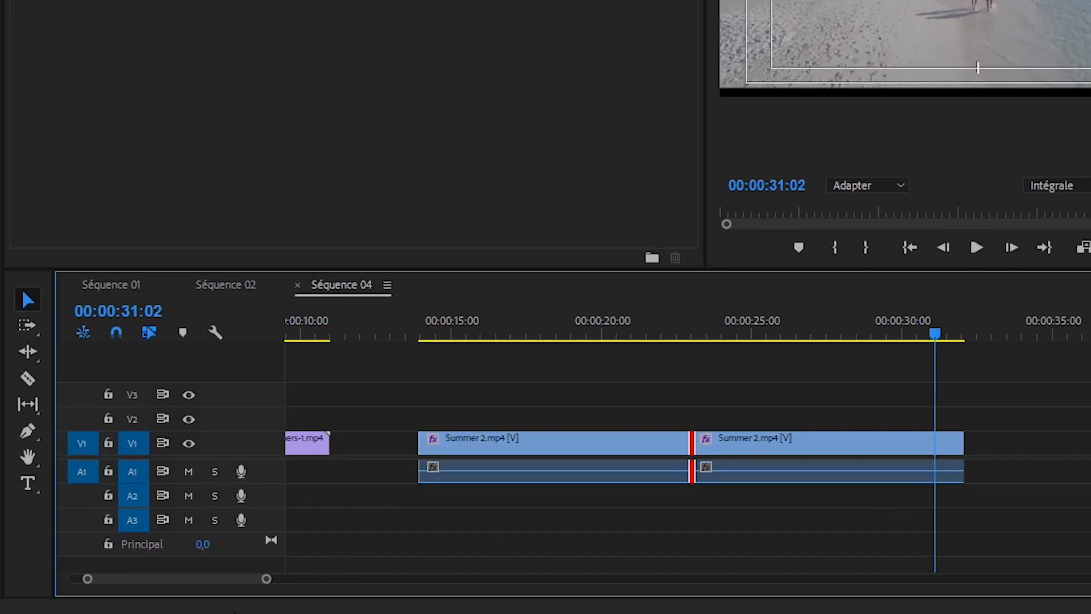
{"action": "left_click_drag", "start_coordinate": [266, 579], "coordinate": [171, 580]}
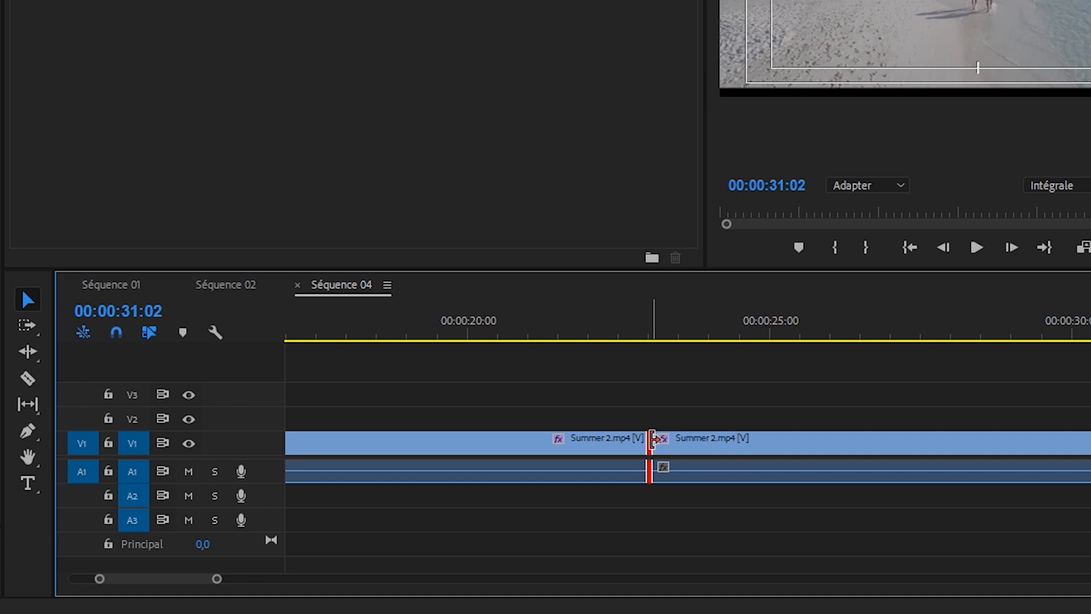
{"action": "key", "text": "ctrl+shift+d"}
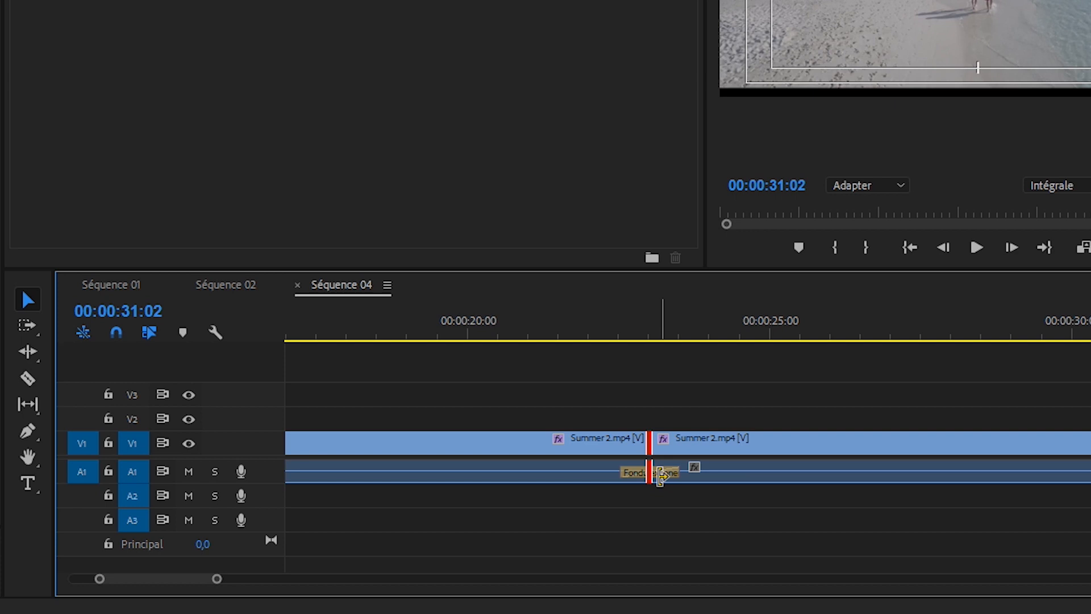
{"action": "key", "text": "ctrl+z"}
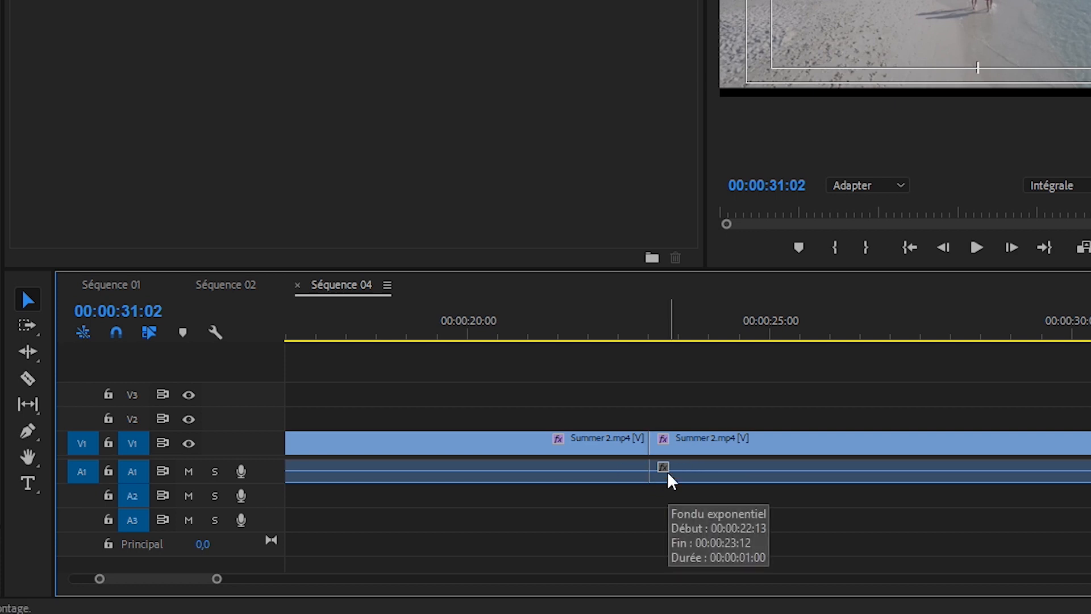
Try the default video transition, Fondu au noir, on the same cut between the two Summer 2.mp4 clips, and undo it
{"action": "left_click", "coordinate": [649, 444]}
{"action": "key", "text": "ctrl+d"}
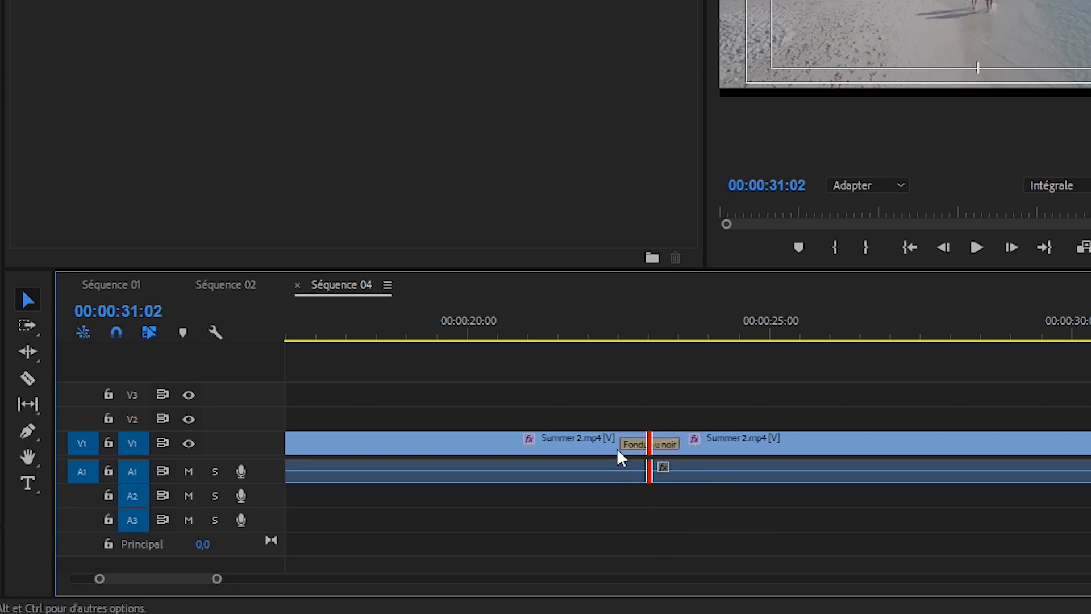
{"action": "key", "text": "ctrl+z"}
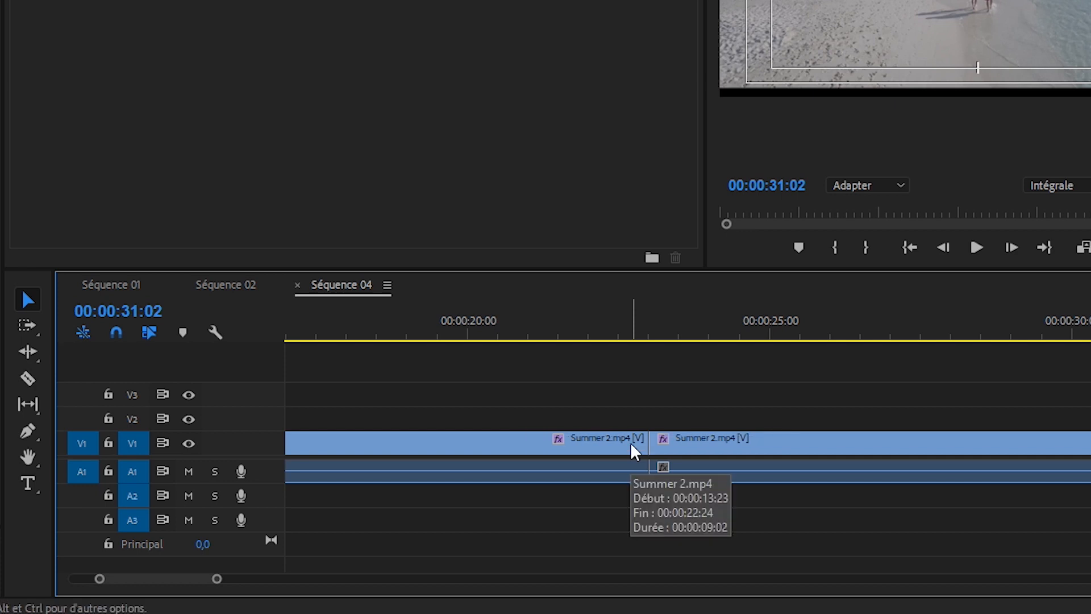
Apply both Fondu au noir and Fondu exponentiel at the cut between the Summer 2.mp4 clips, and select the audio transition
{"action": "left_click", "coordinate": [648, 443]}
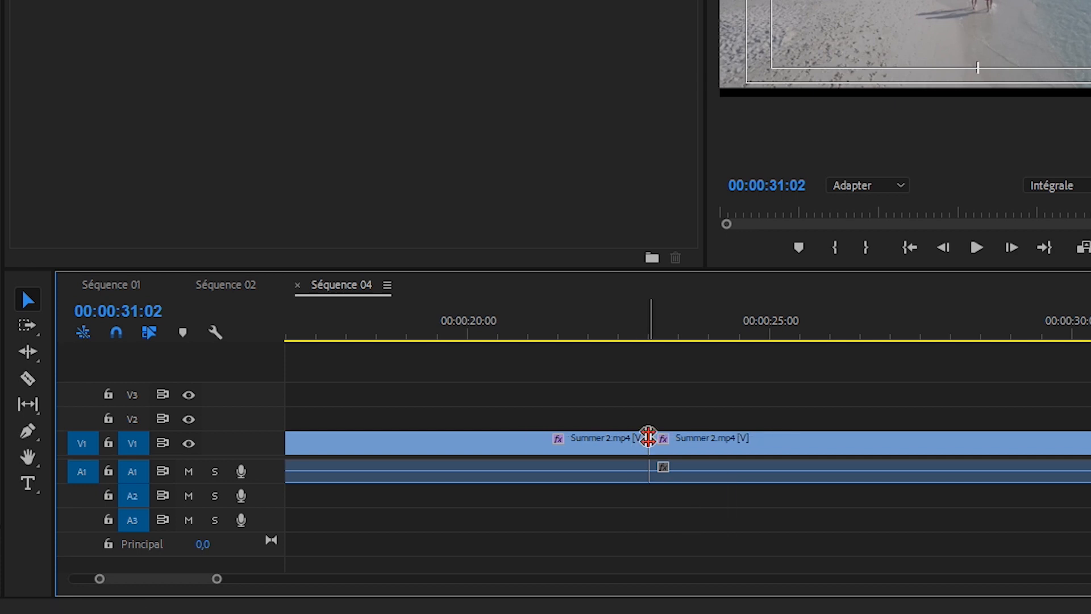
{"action": "key", "text": "ctrl+shift+d"}
{"action": "left_click", "coordinate": [673, 475]}
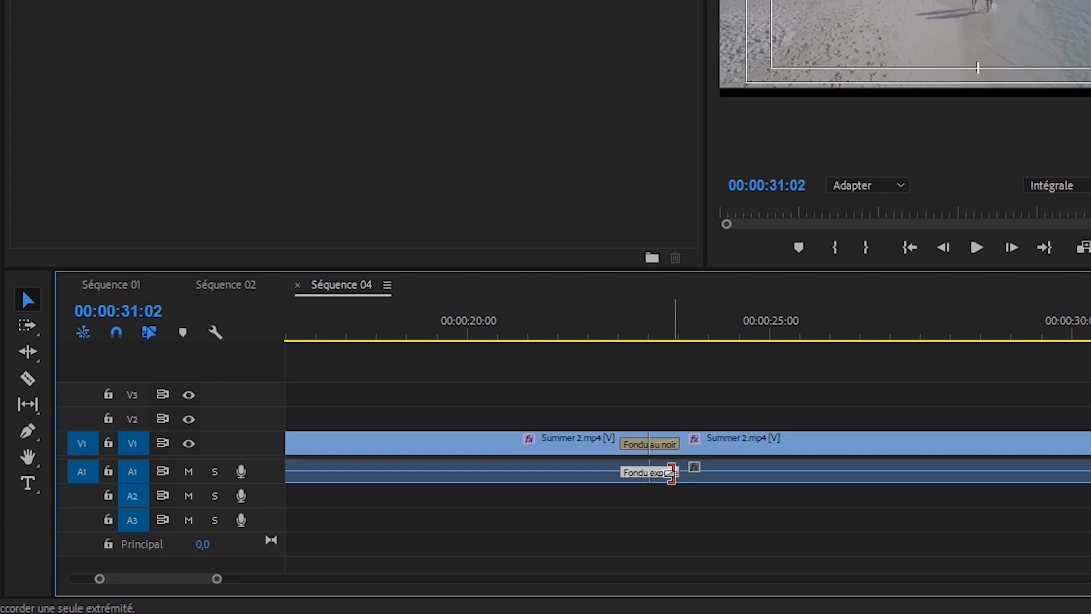